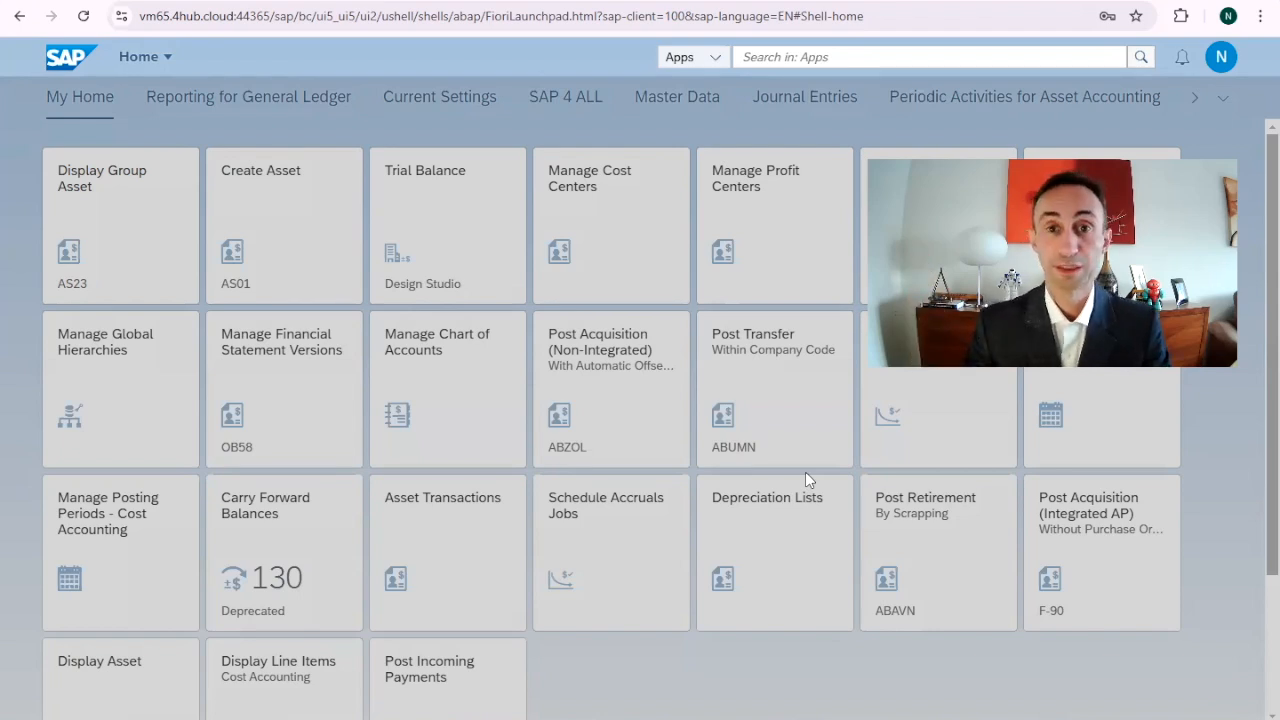
- Find the Manage Recurring Journal Entries app through the launchpad's app search and open it
left_click(767, 57)
type("manahe re")
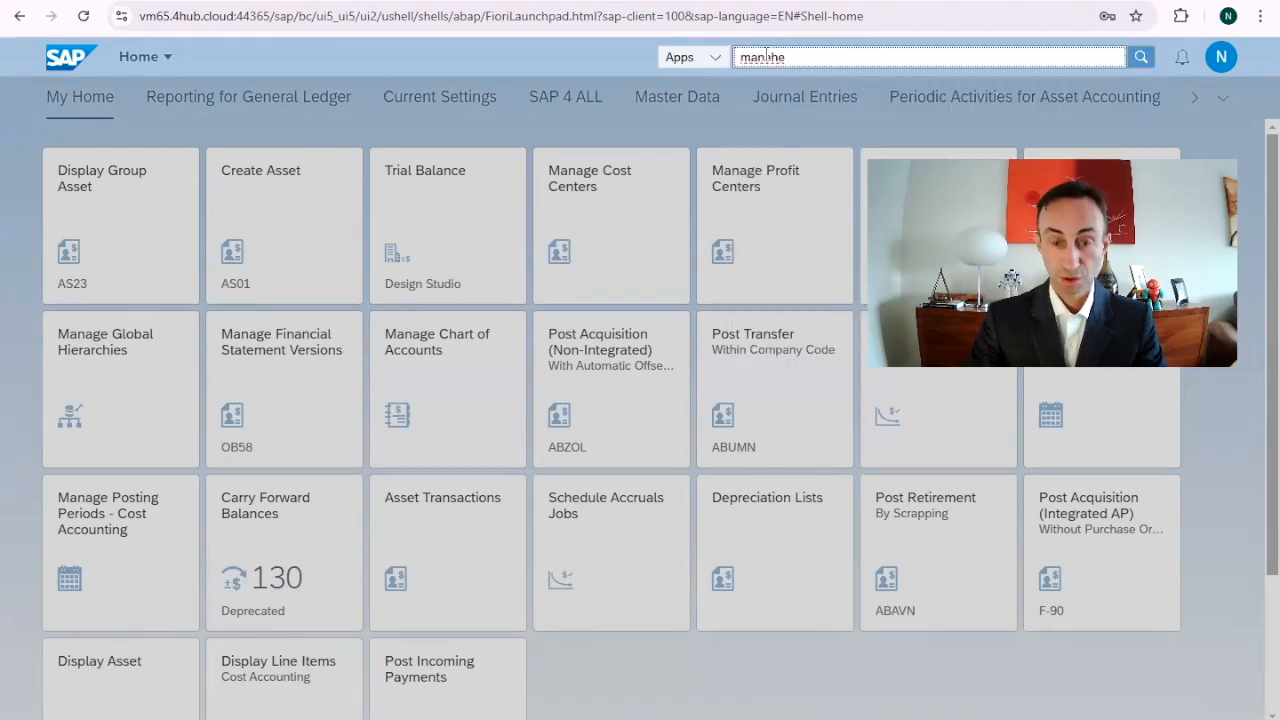
key("BackSpace")
key("BackSpace")
key("BackSpace")
key("BackSpace")
key("BackSpace")
type("ge rec")
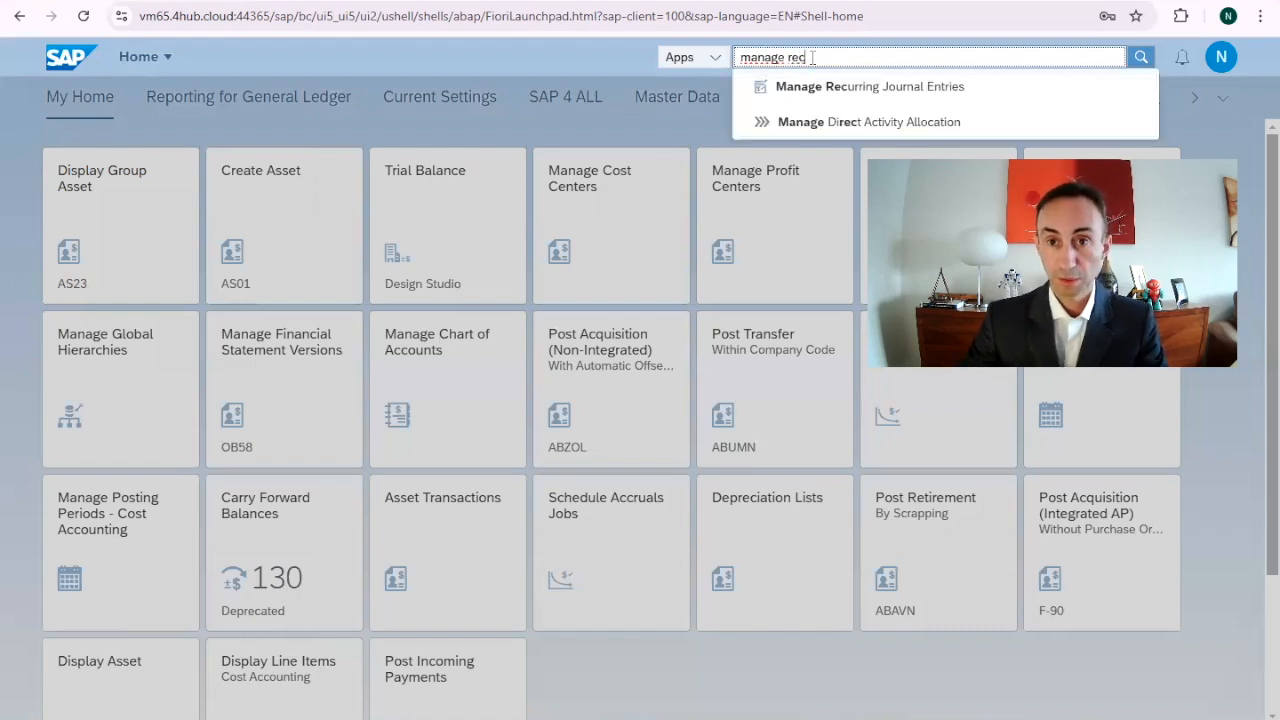
left_click(884, 95)
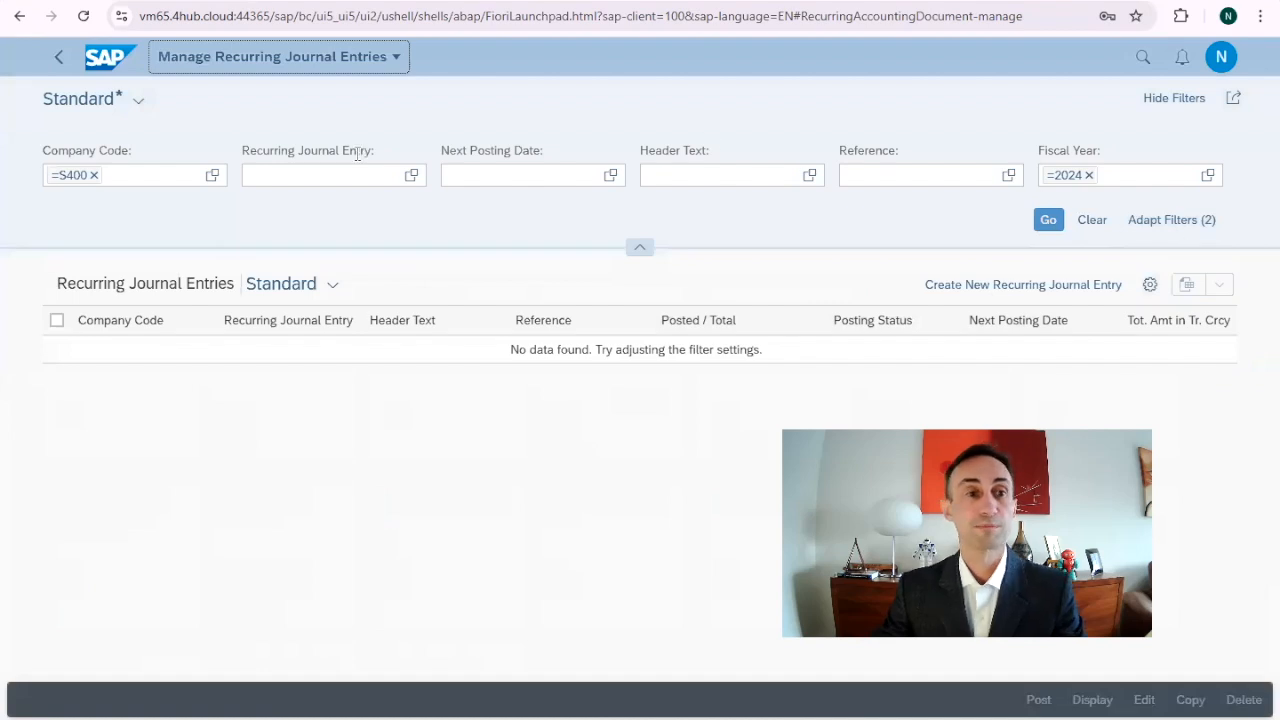
left_click(345, 181)
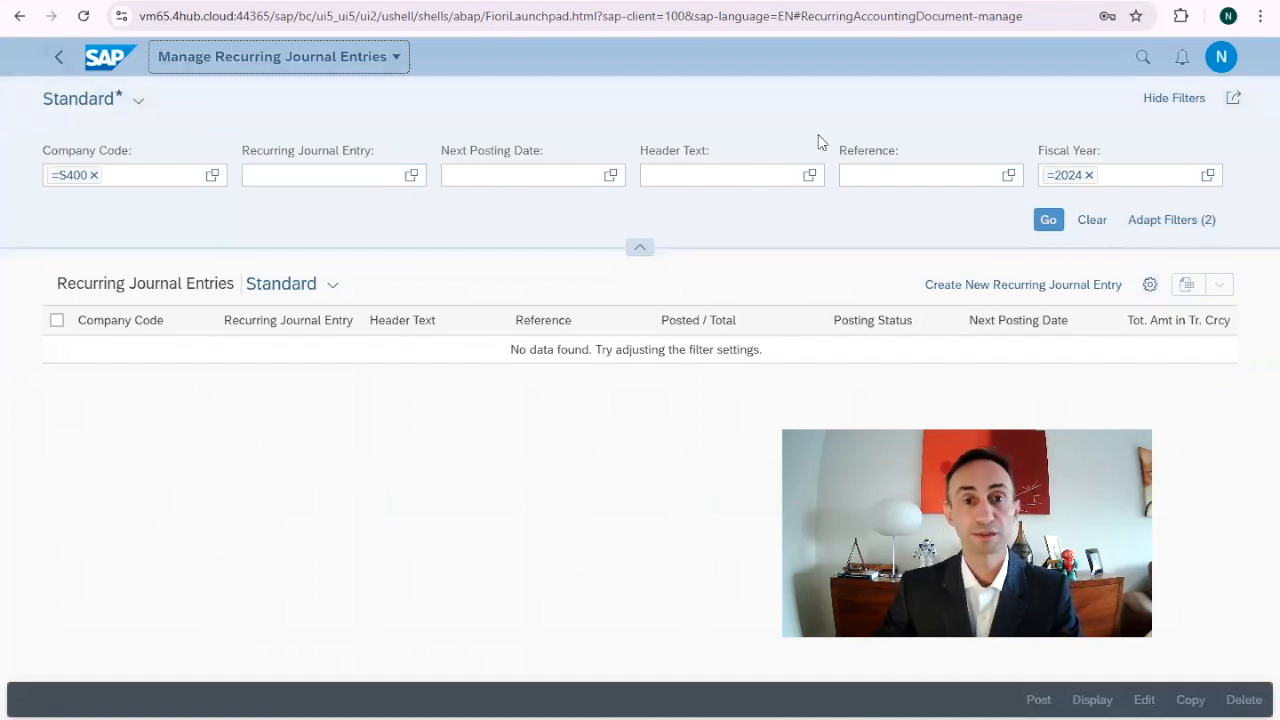
left_click(1094, 219)
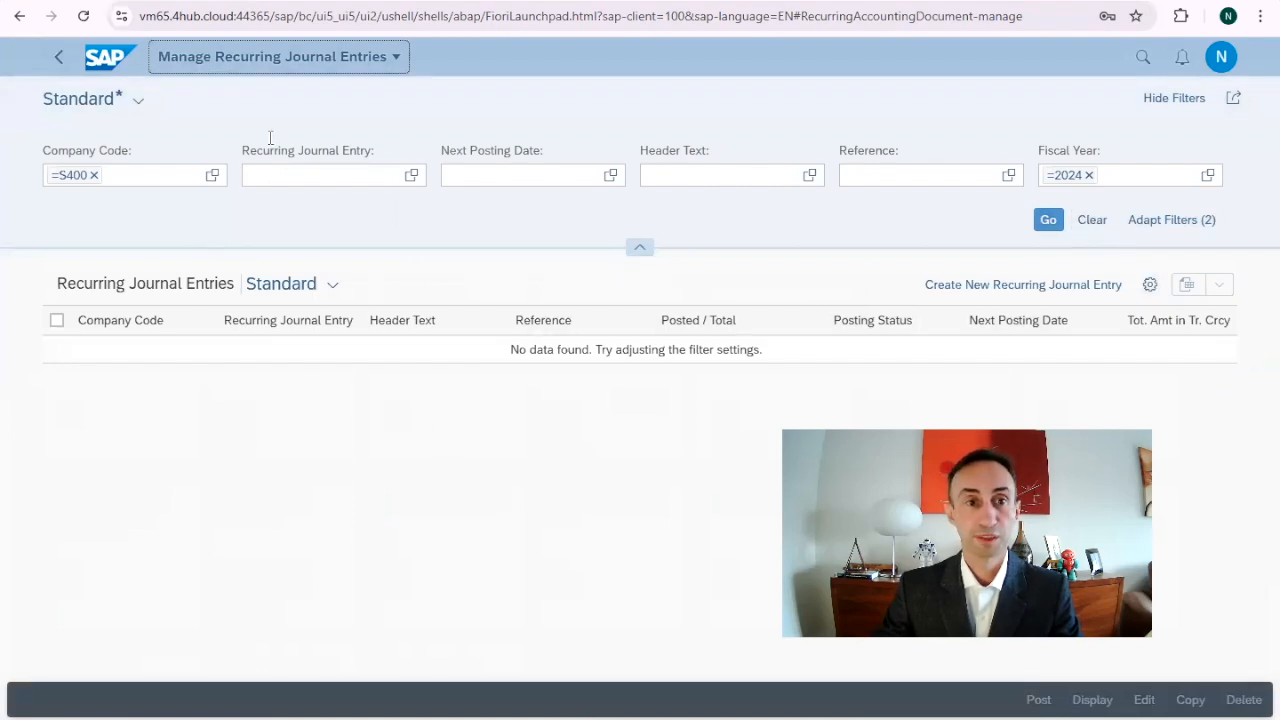
left_click(393, 57)
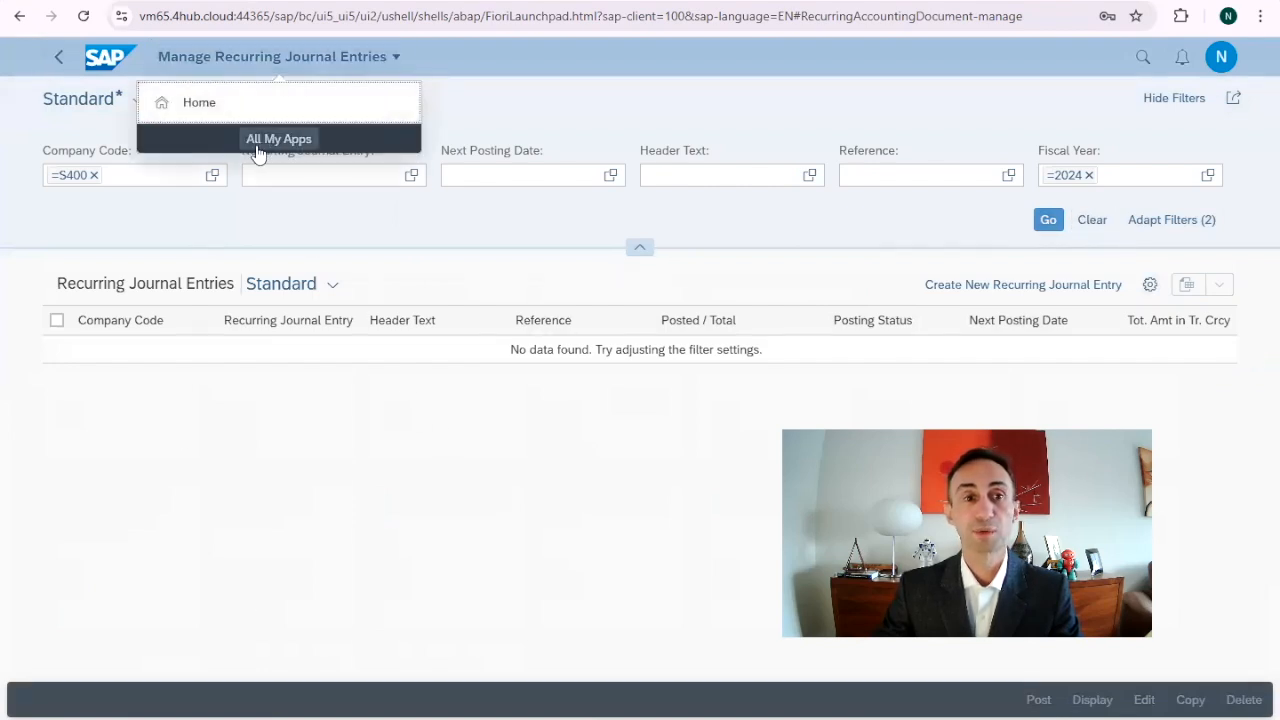
left_click(138, 99)
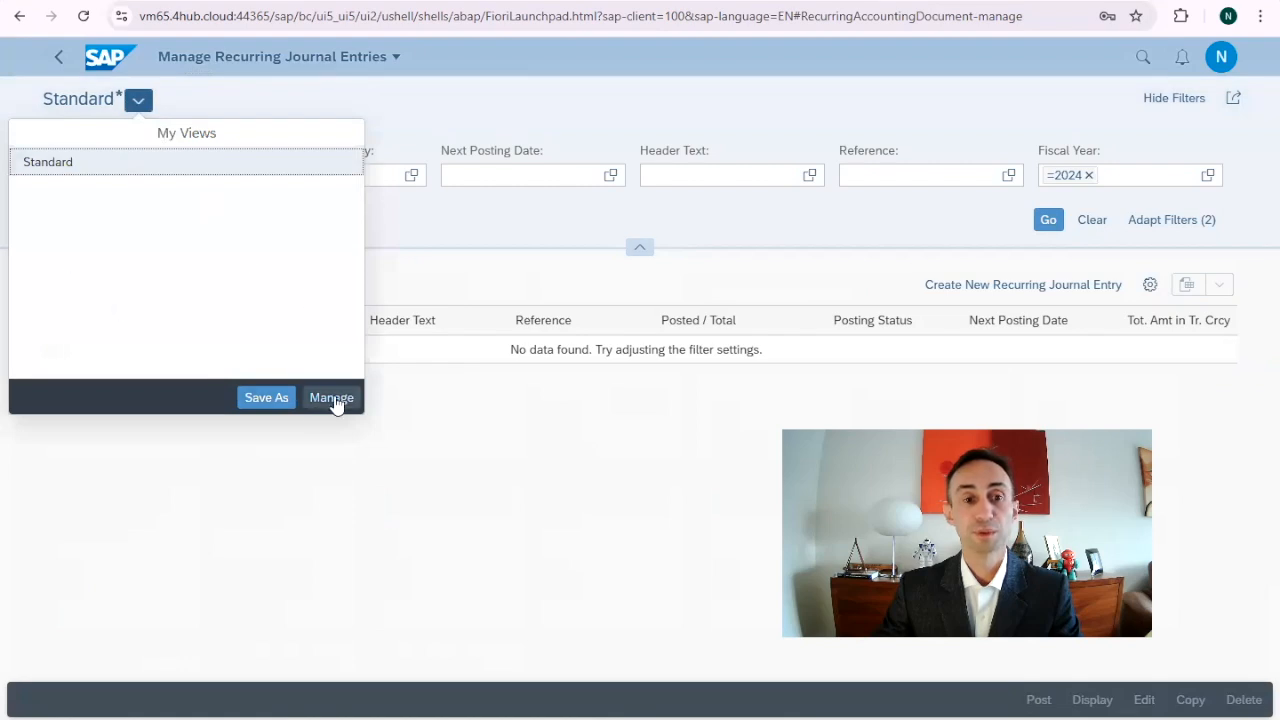
left_click(138, 100)
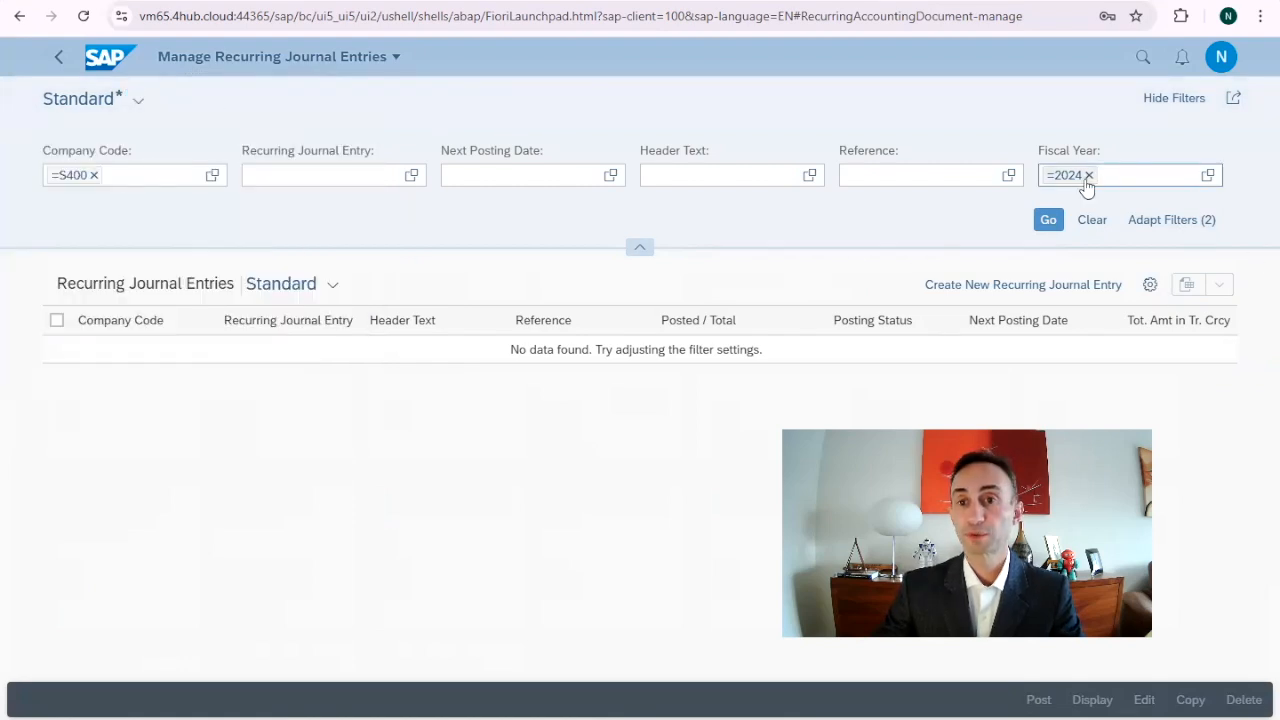
- Set the Fiscal Year filter condition to equal to 2025 and load the matching recurring journal entries
left_click(1208, 176)
left_click(531, 185)
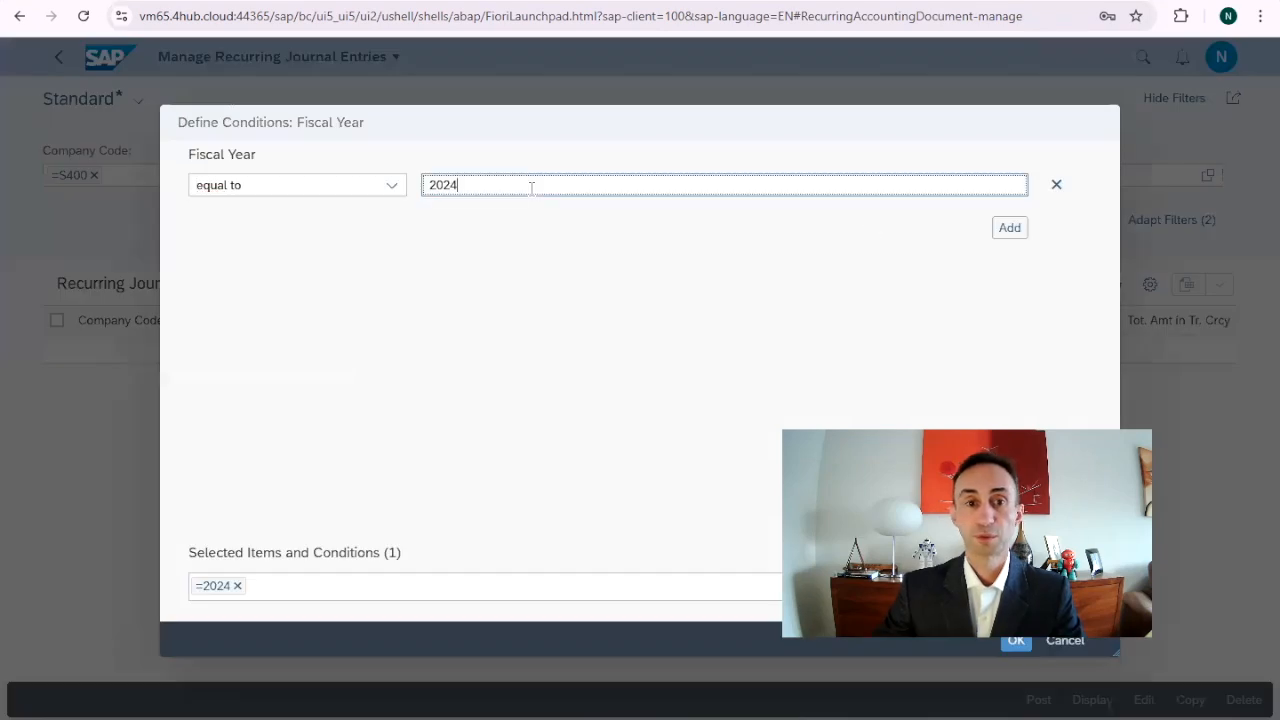
key("BackSpace")
type("5")
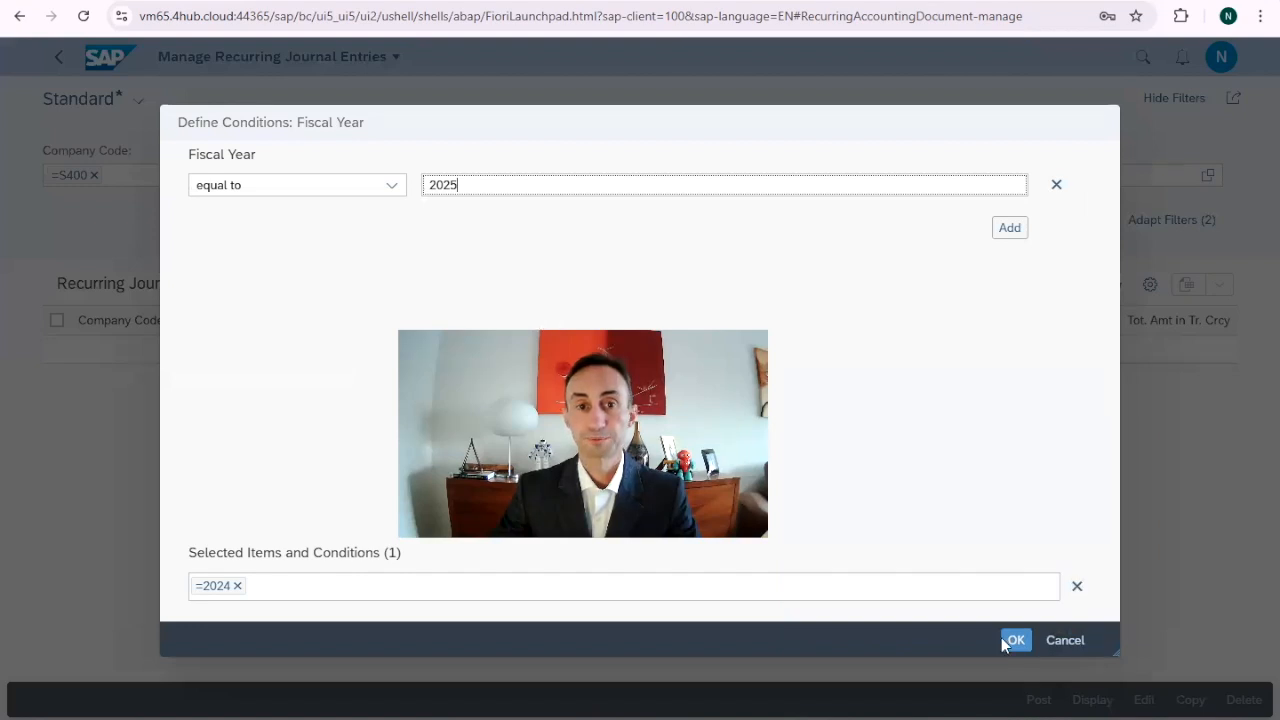
left_click(1010, 640)
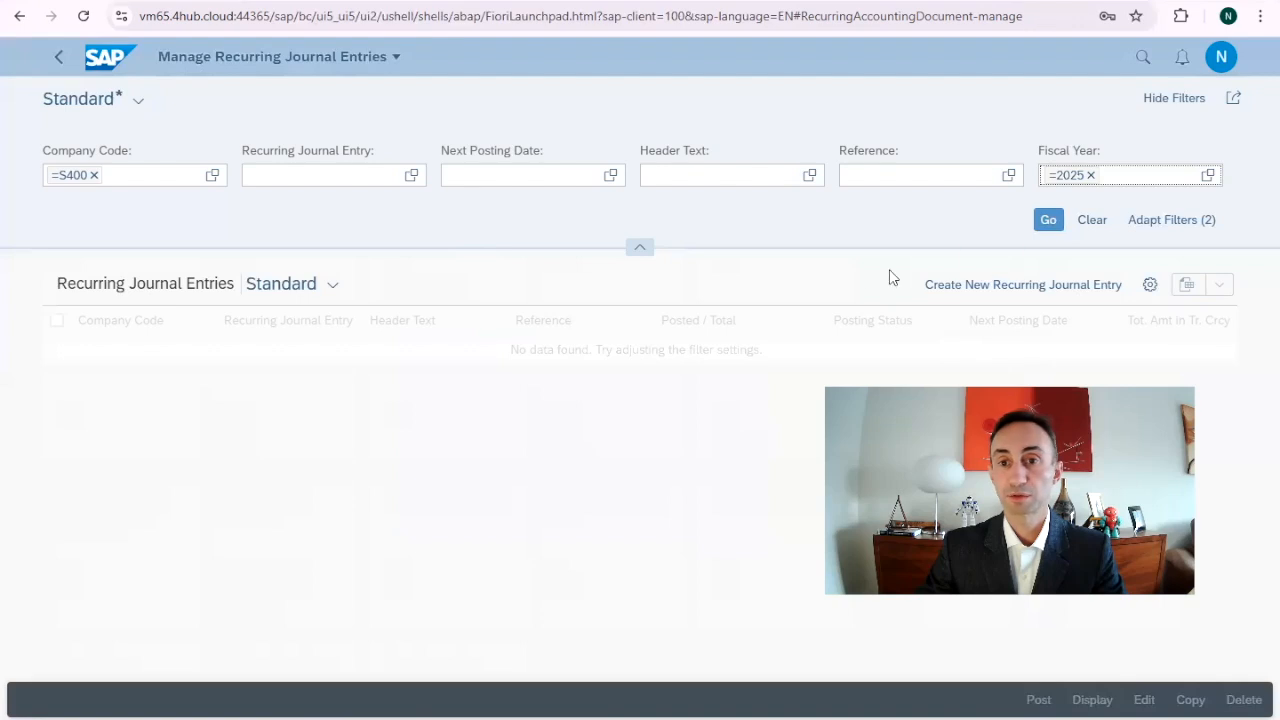
left_click(1045, 226)
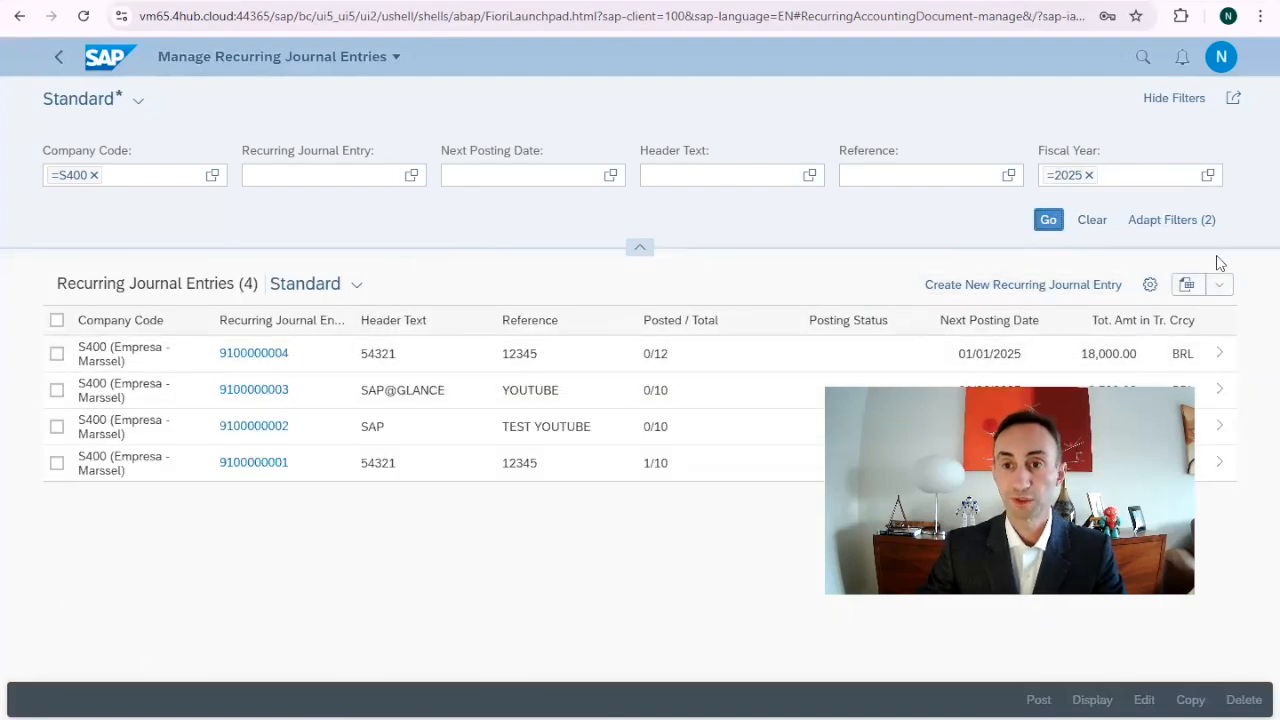
- Add the Entered On field to the filter area and reload the recurring journal entries
left_click(1165, 220)
scroll(660, 411, "down", 3)
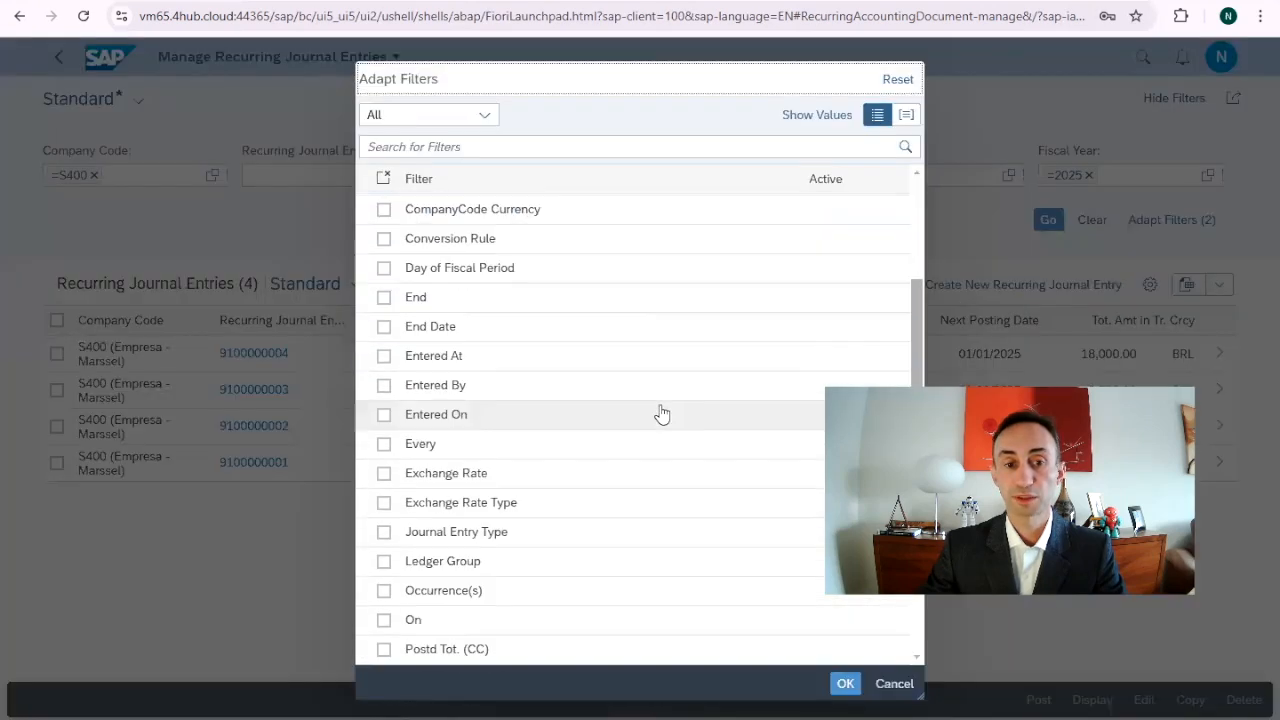
left_click(384, 414)
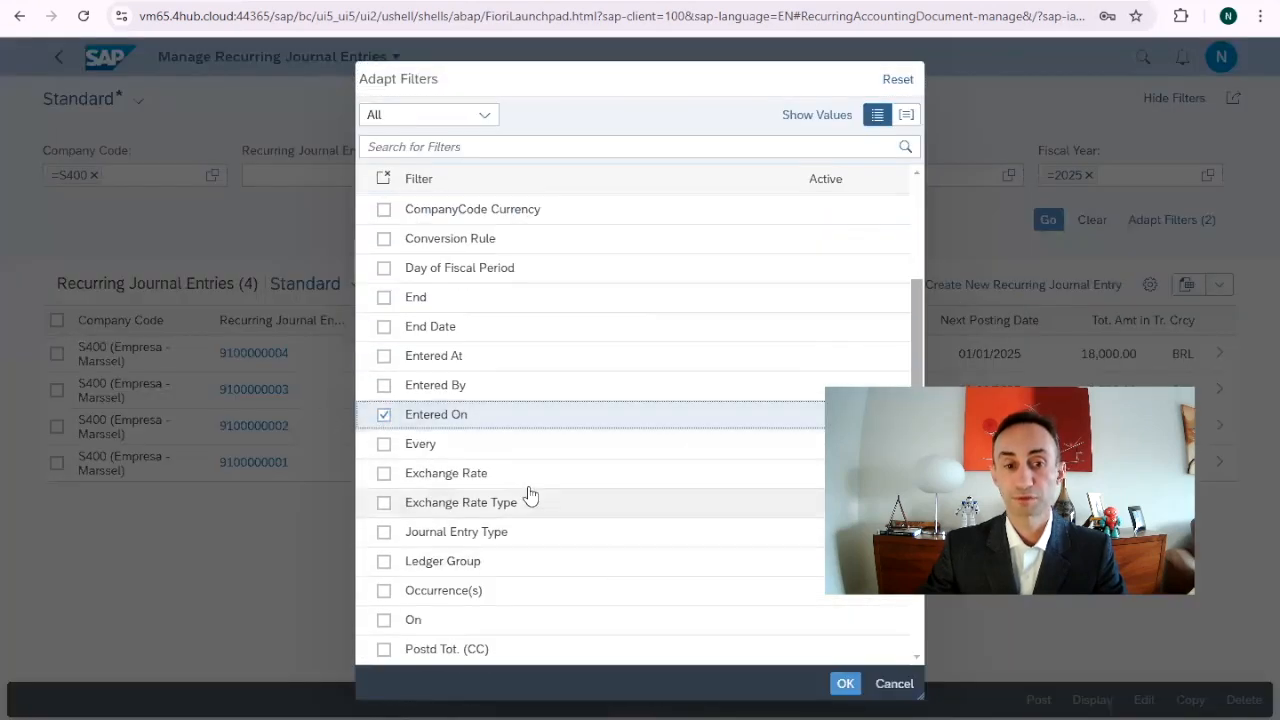
left_click(848, 684)
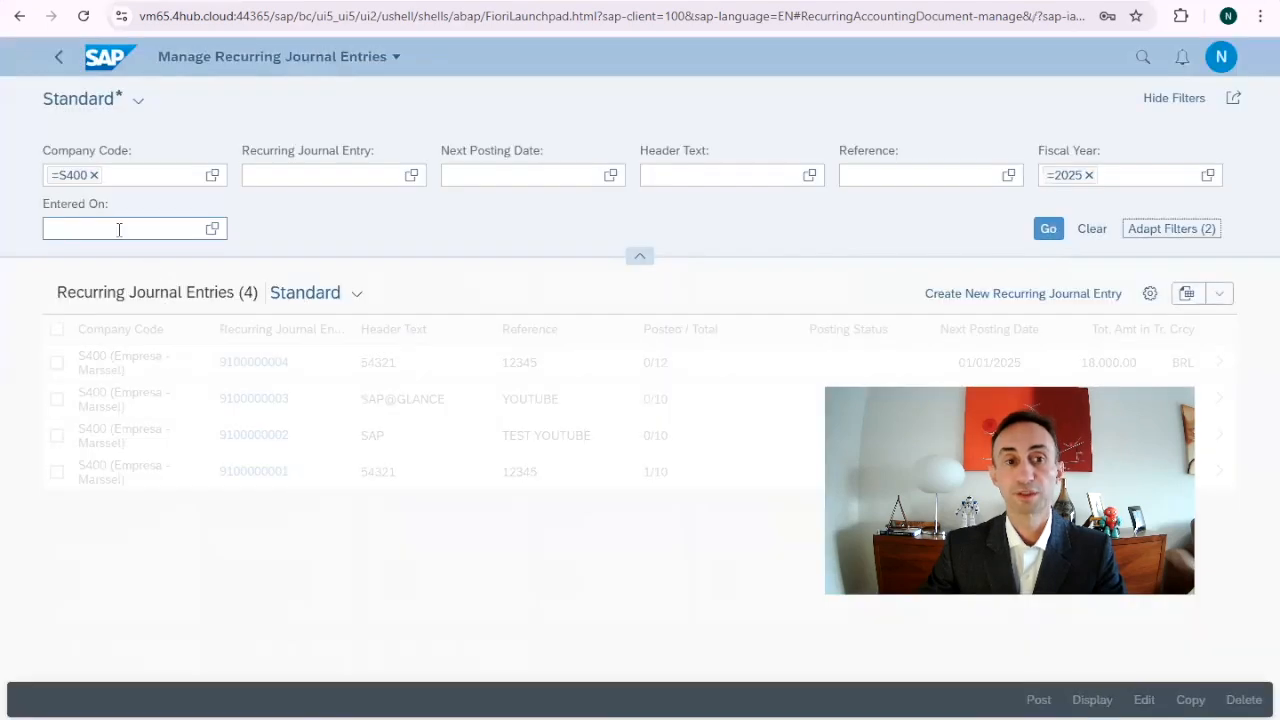
left_click(1045, 230)
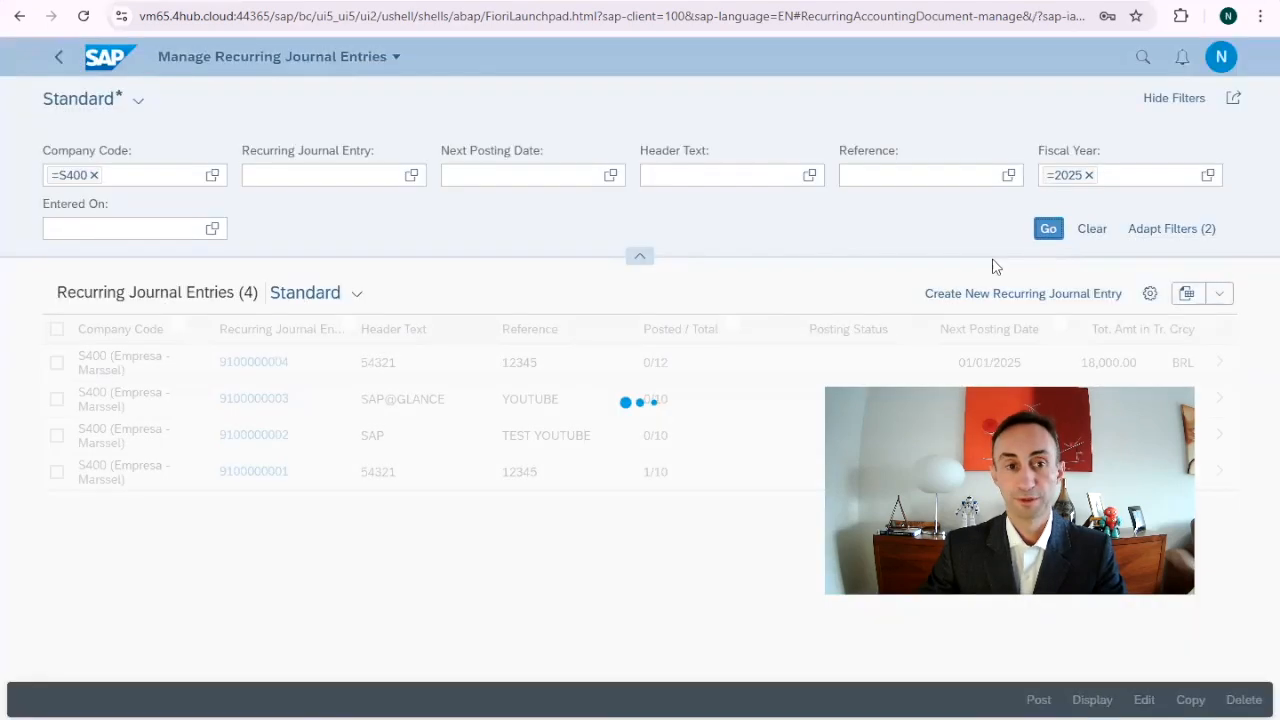
- Save the current filter setup as a new public view named Youtube and check it among the saved views
left_click(138, 101)
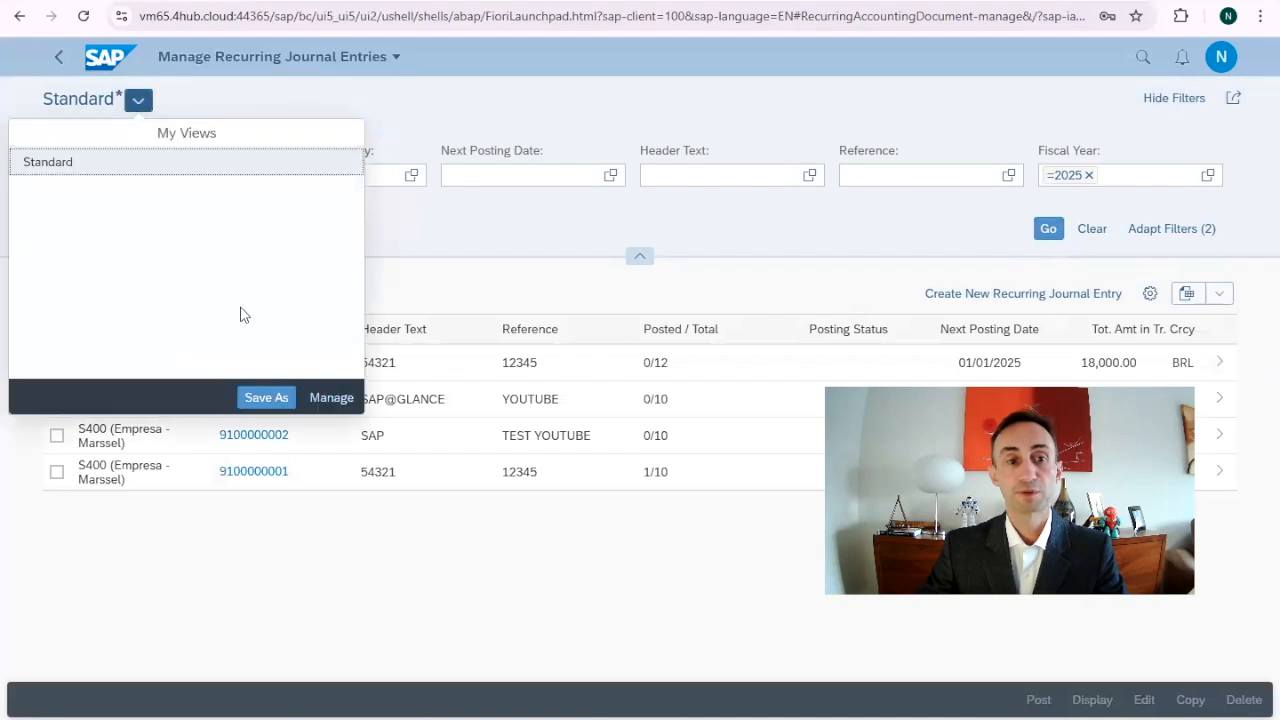
left_click(268, 398)
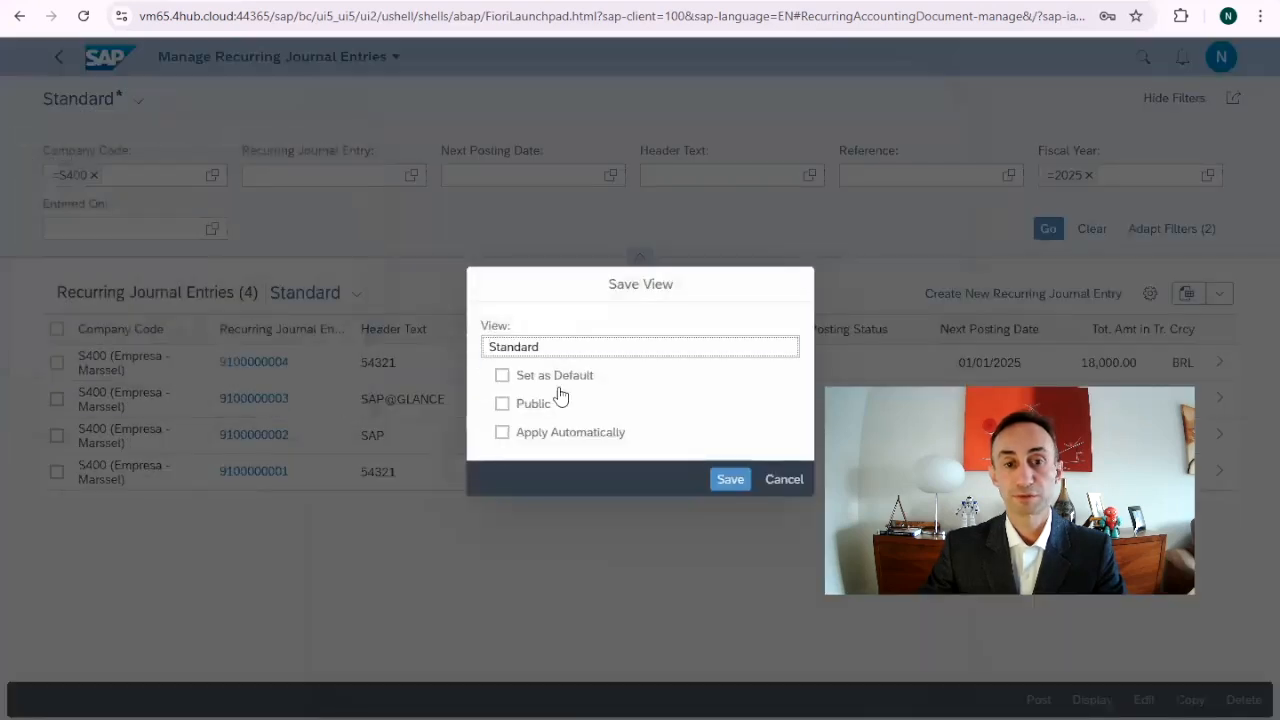
left_click_drag(576, 348, 414, 343)
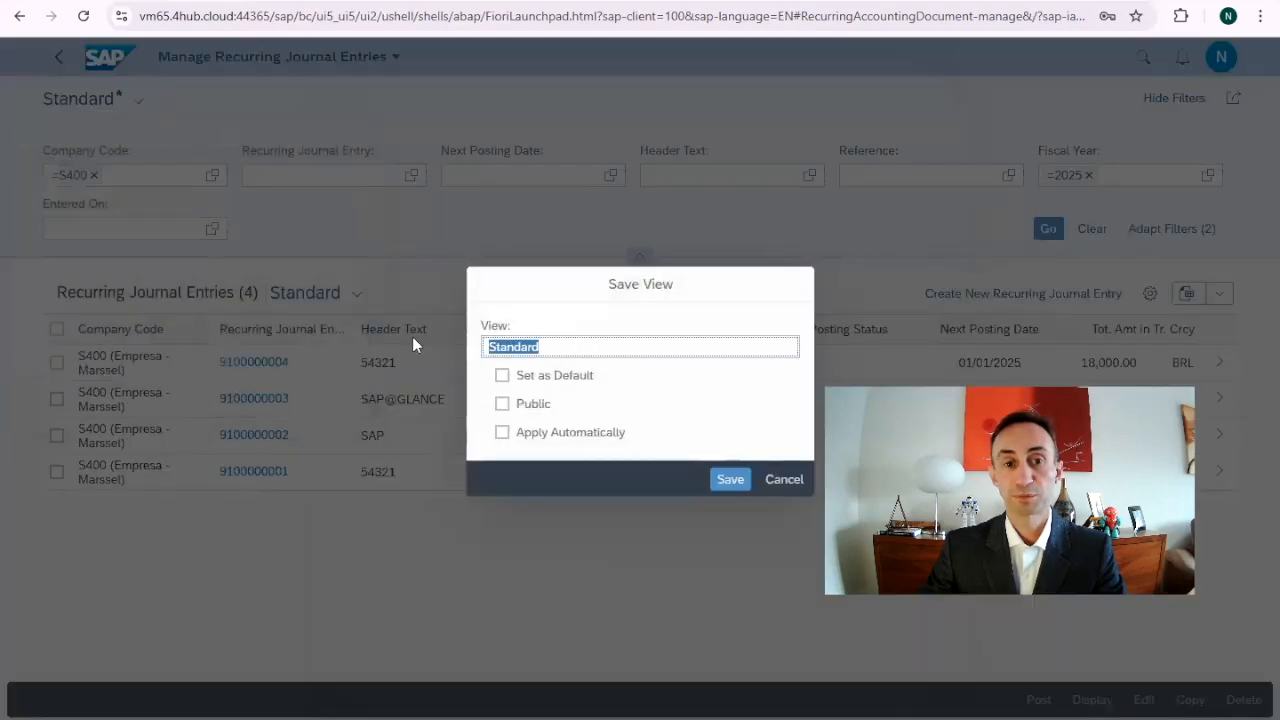
left_click(502, 404)
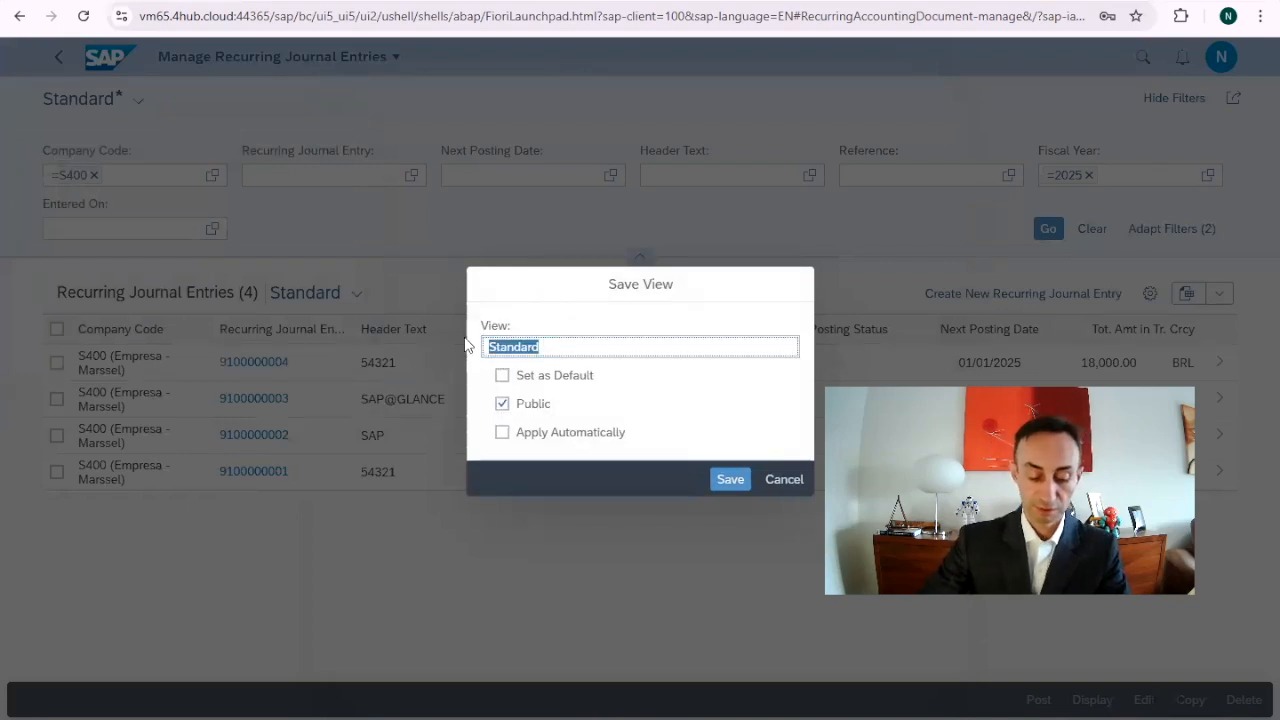
type("Youtu")
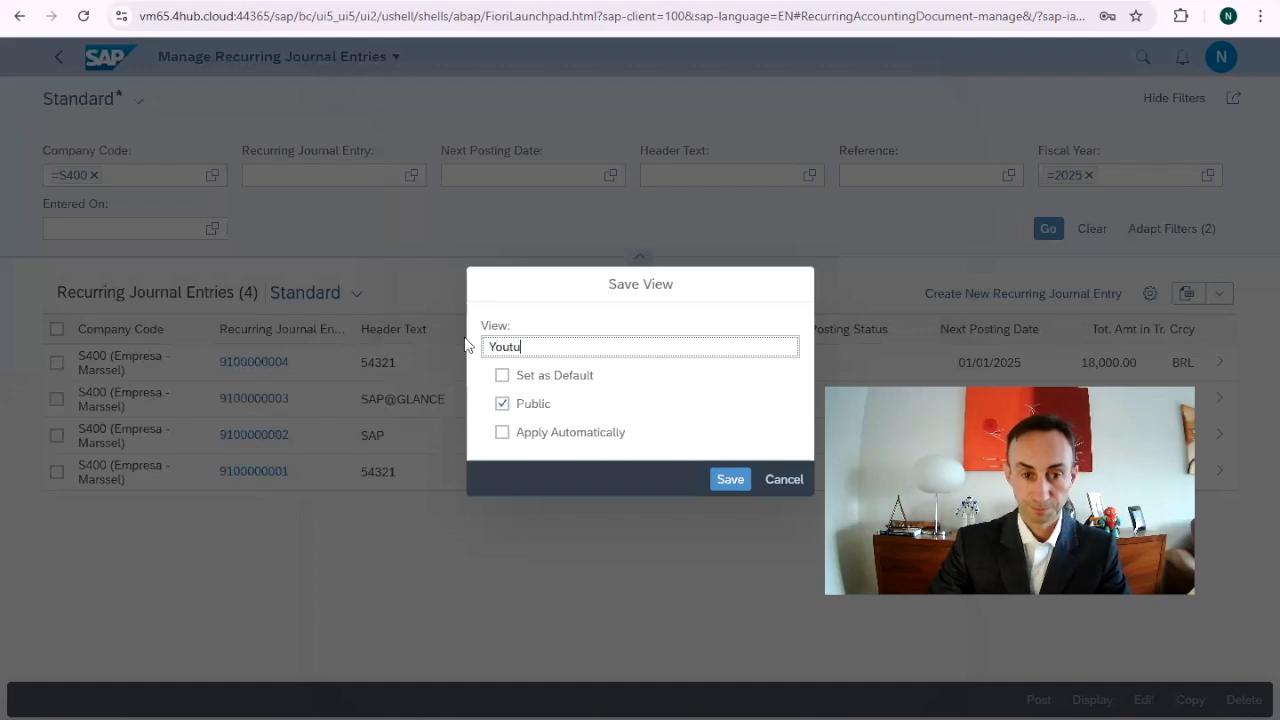
type("be")
left_click(722, 479)
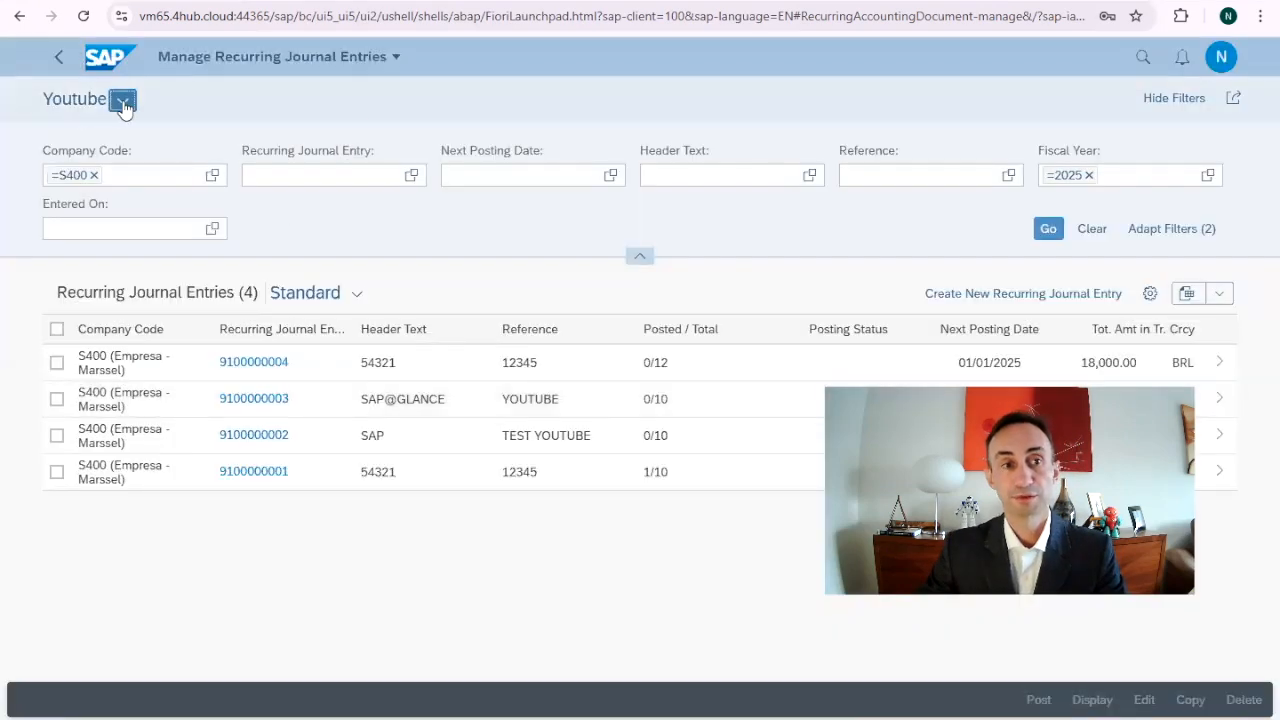
left_click(122, 102)
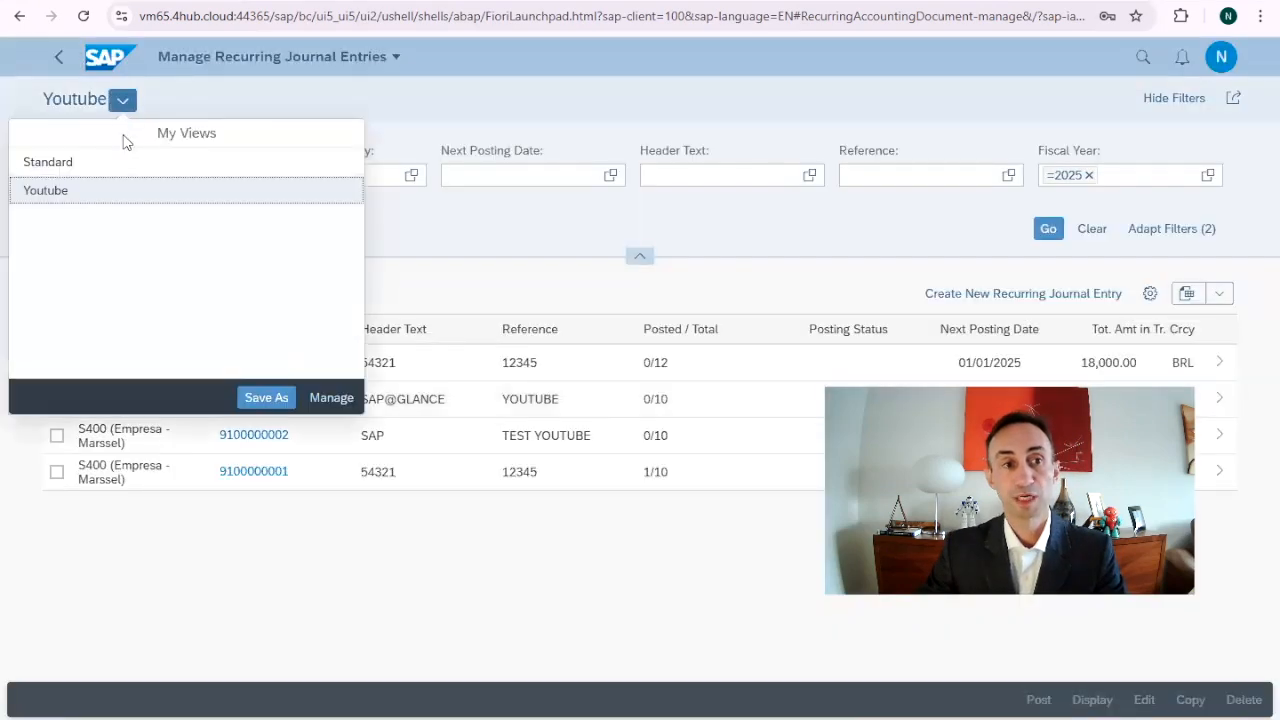
left_click(416, 116)
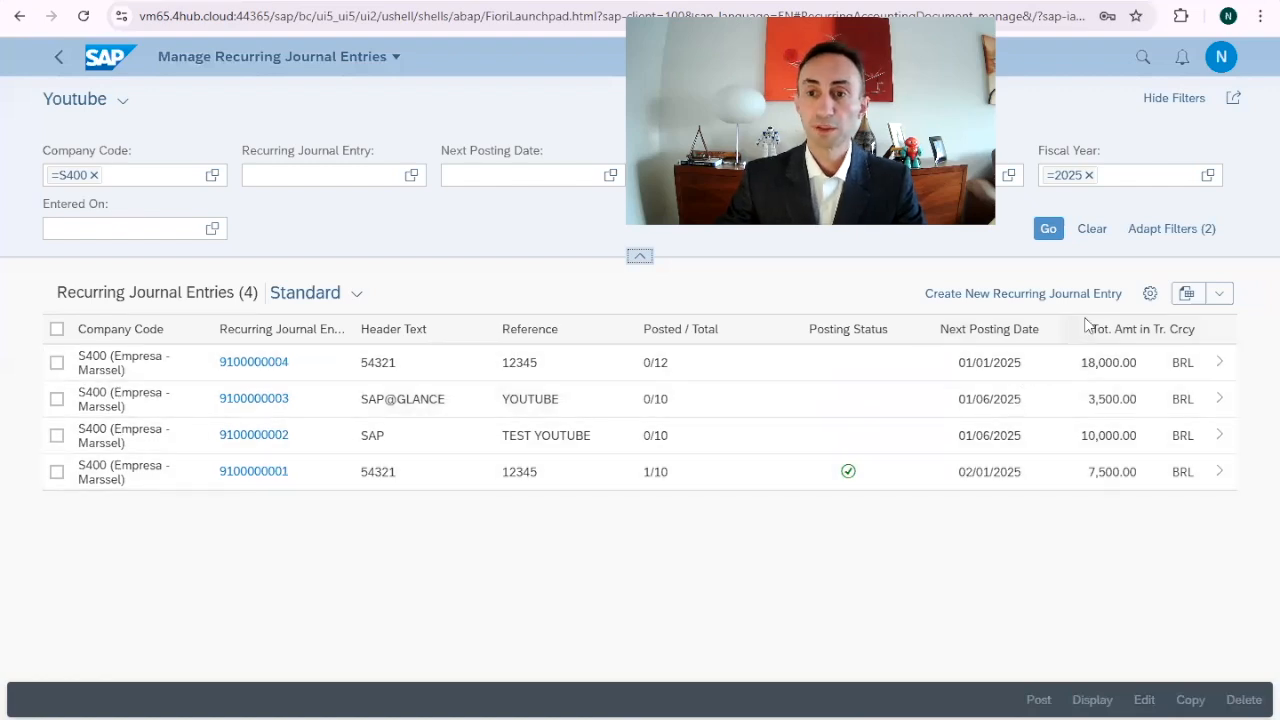
- Add the Entered On and Unposted columns to the recurring journal entries table
left_click(1149, 295)
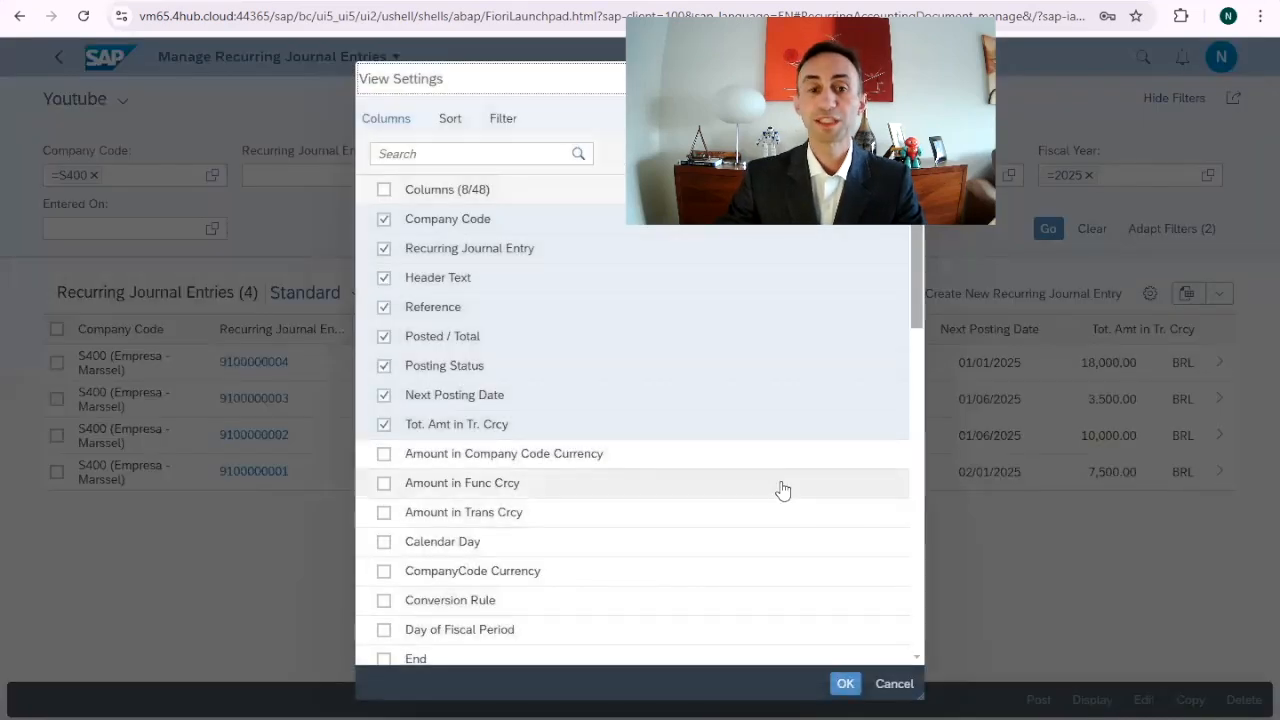
scroll(780, 489, "down", 4)
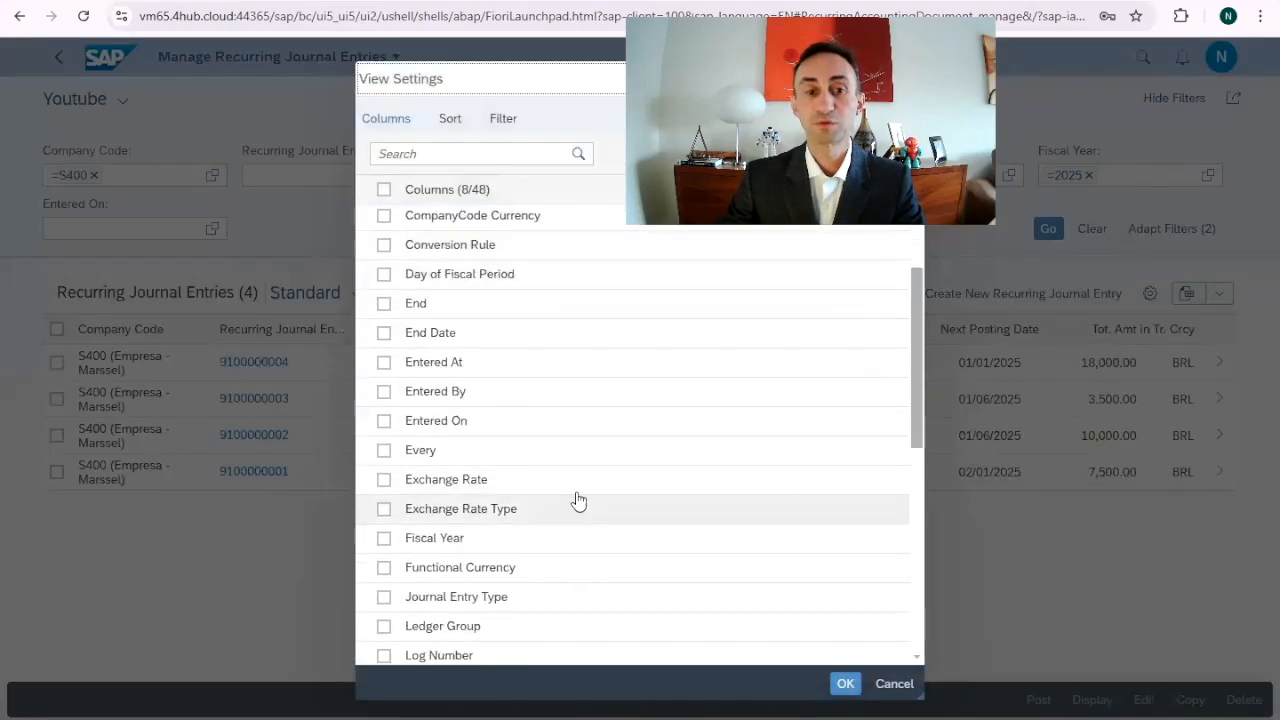
left_click(385, 421)
scroll(663, 457, "down", 2)
scroll(663, 457, "down", 5)
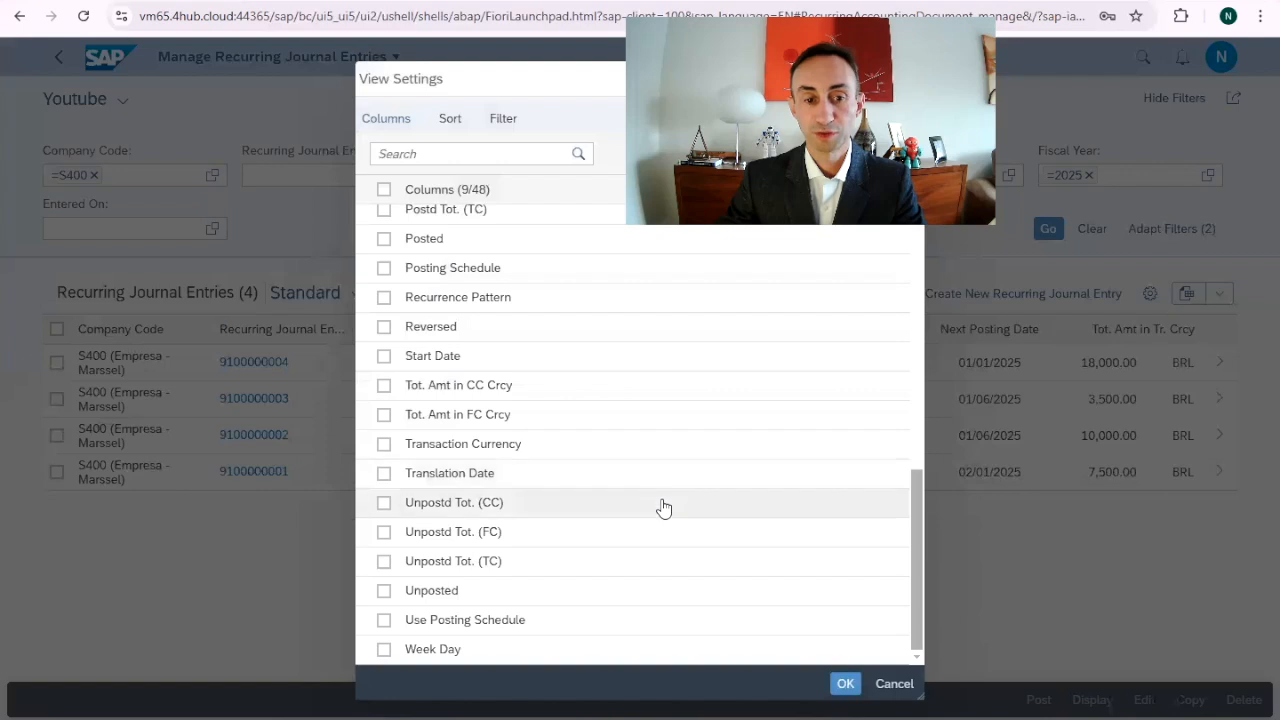
left_click(384, 591)
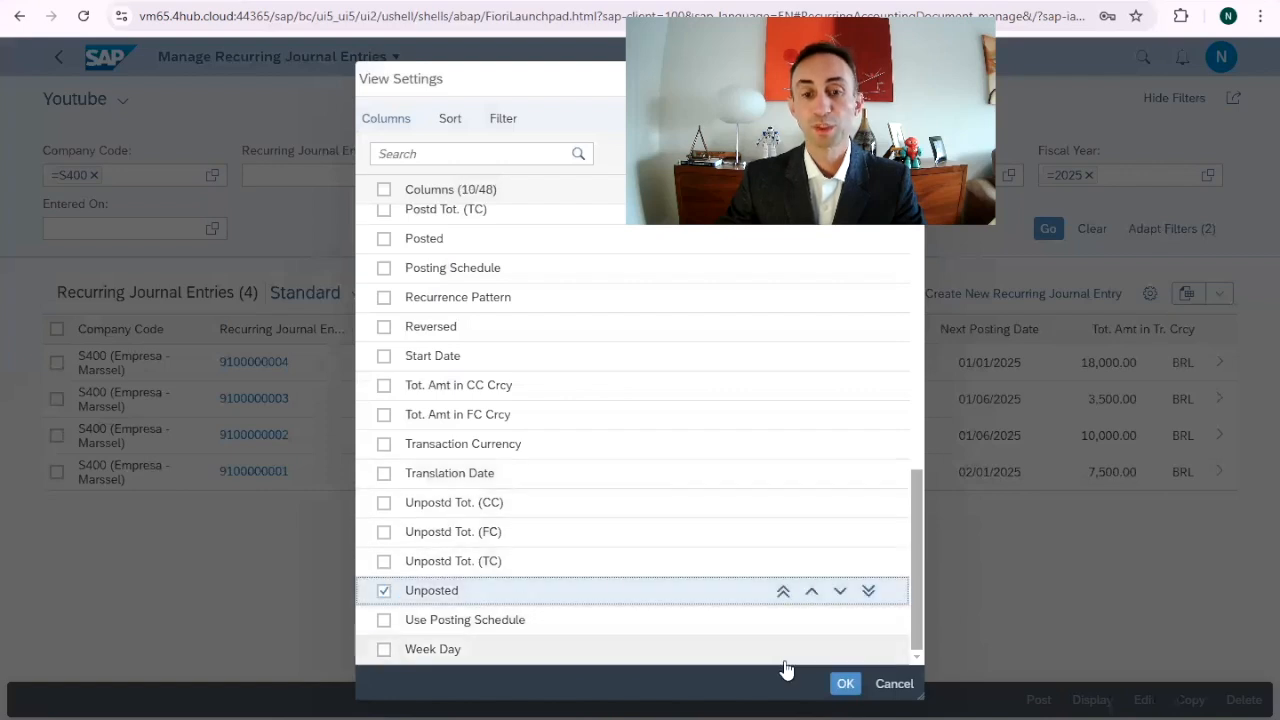
left_click(845, 686)
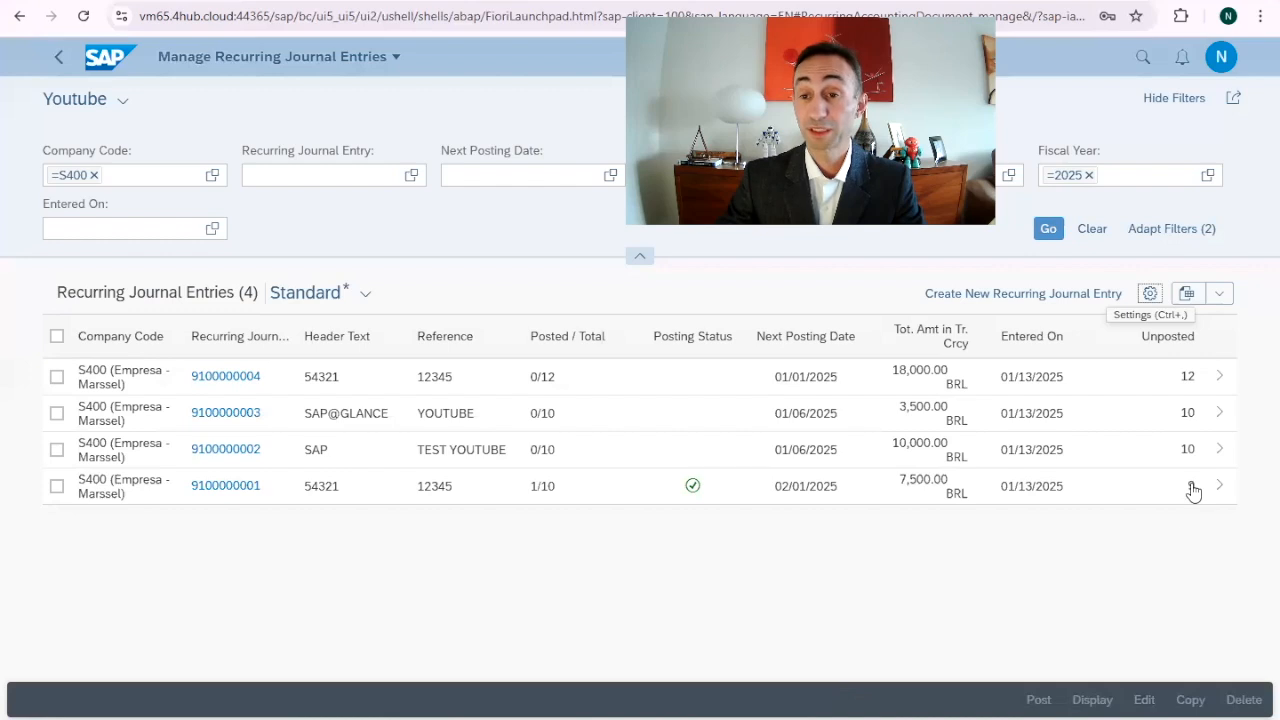
- Export the table as a spreadsheet named Recurring Journal Entries with multi-value cells split, and look over the exported file
left_click(1219, 295)
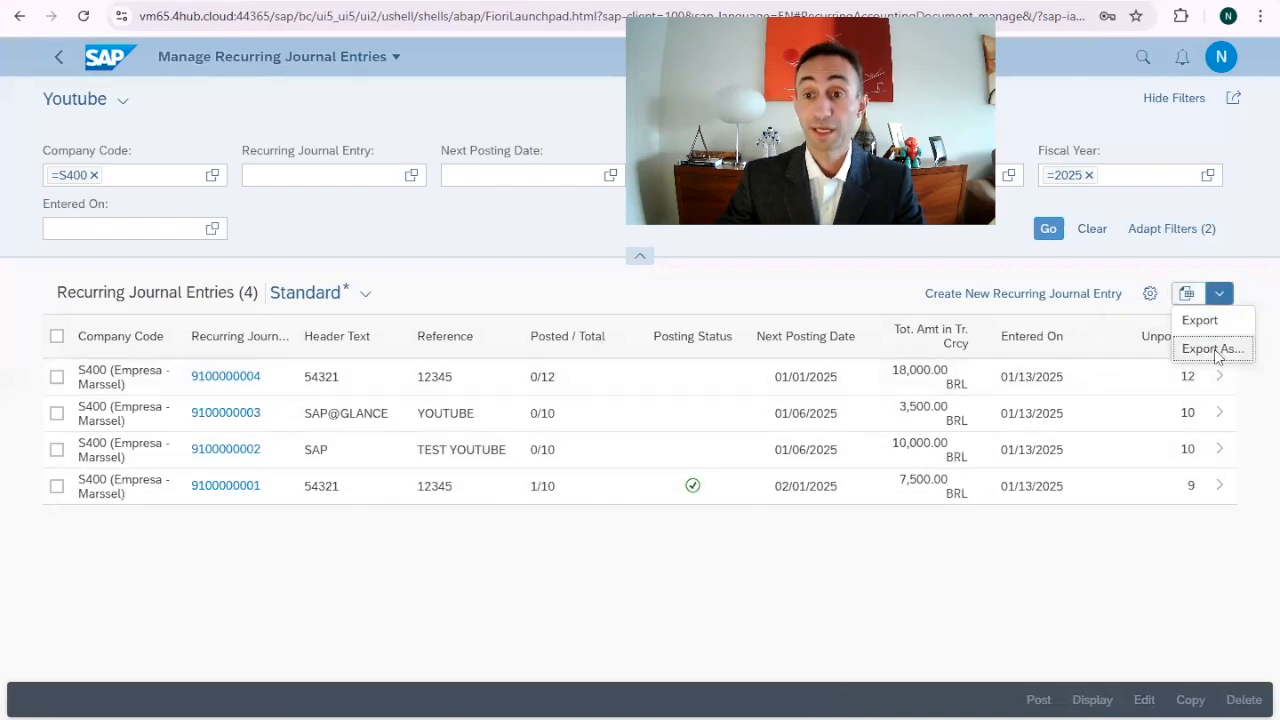
left_click(1214, 349)
left_click(524, 393)
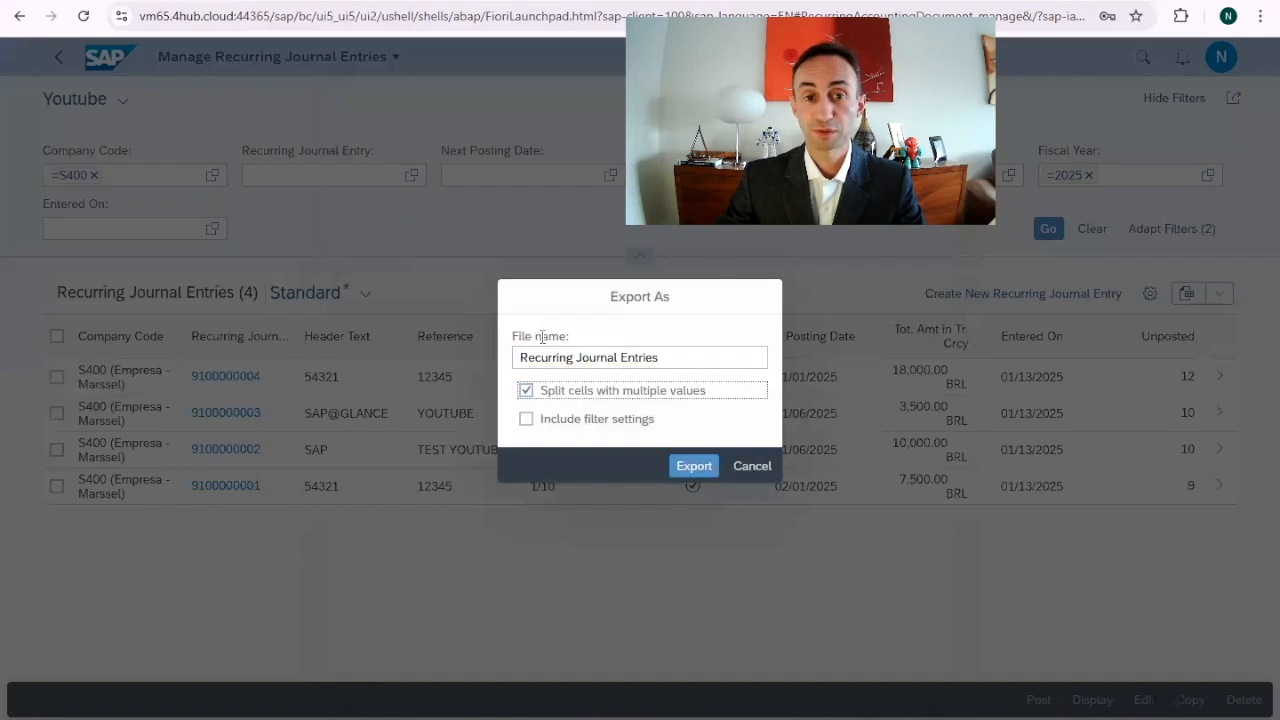
left_click(696, 468)
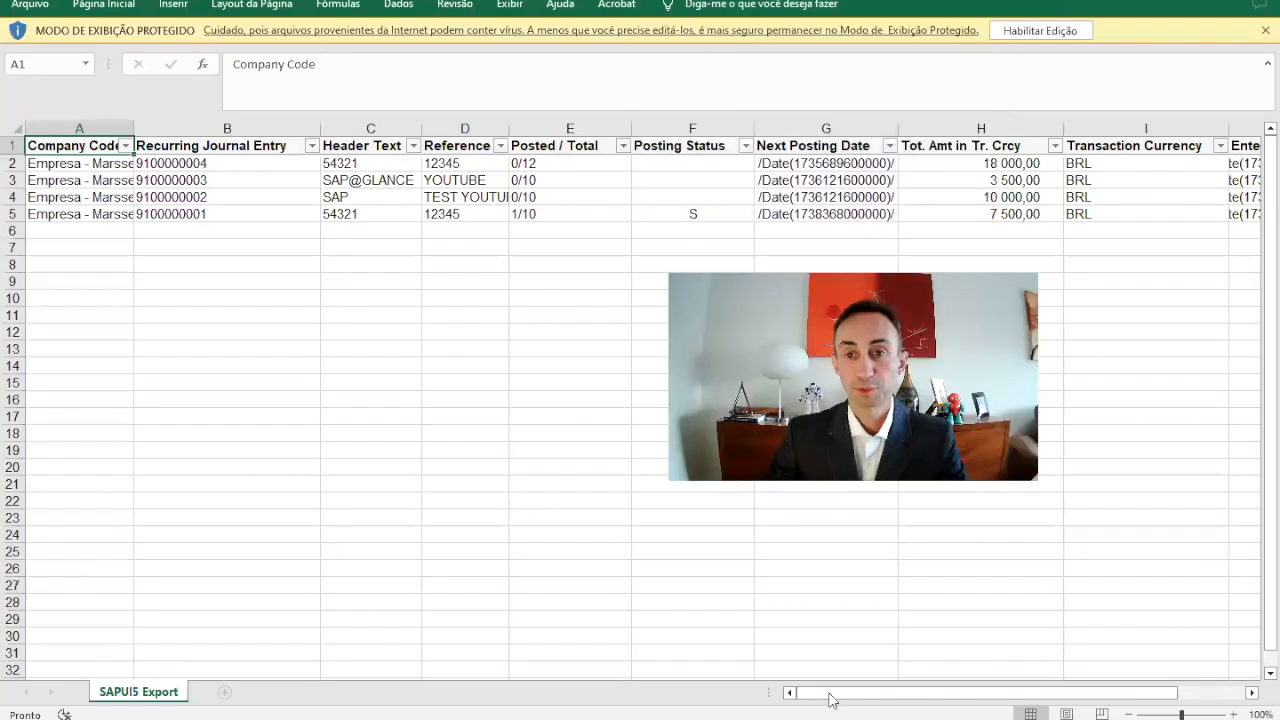
mouse_move(791, 692)
left_mouse_down()
mouse_move(852, 698)
mouse_move(800, 698)
left_mouse_up()
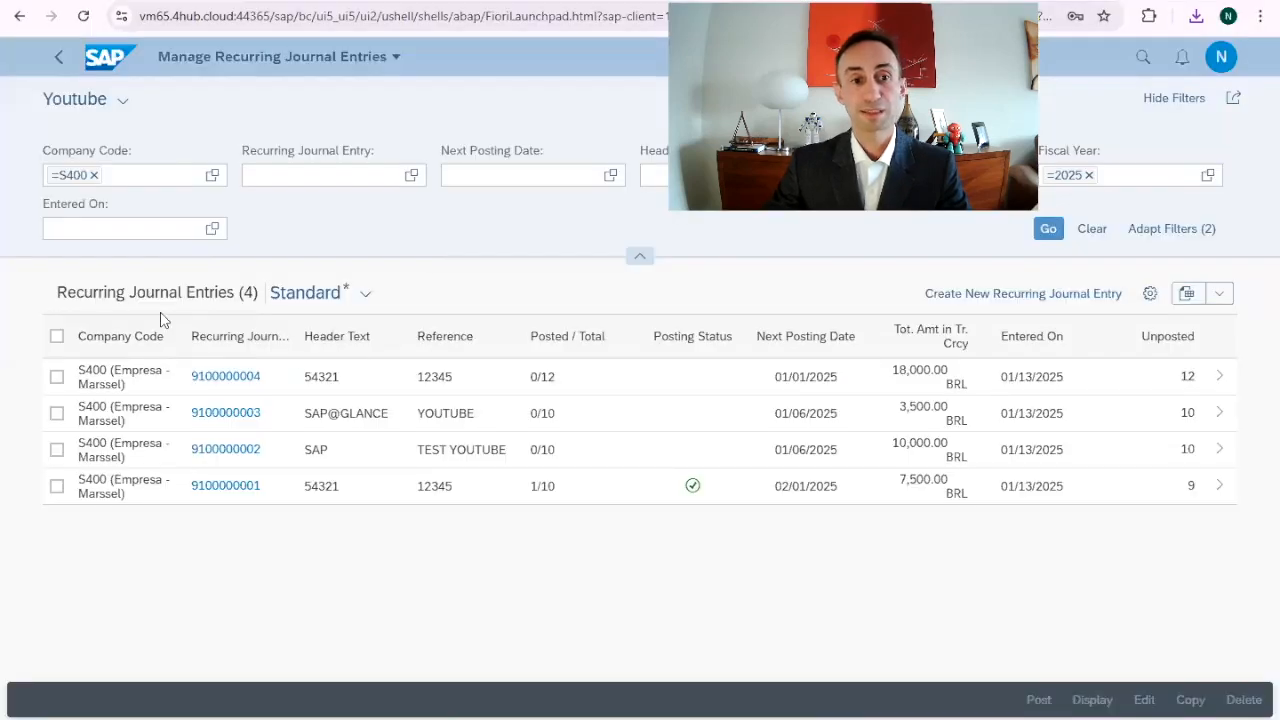
- Save the current table layout as a new view named youtube, set as default and public
left_click(366, 297)
left_click(446, 590)
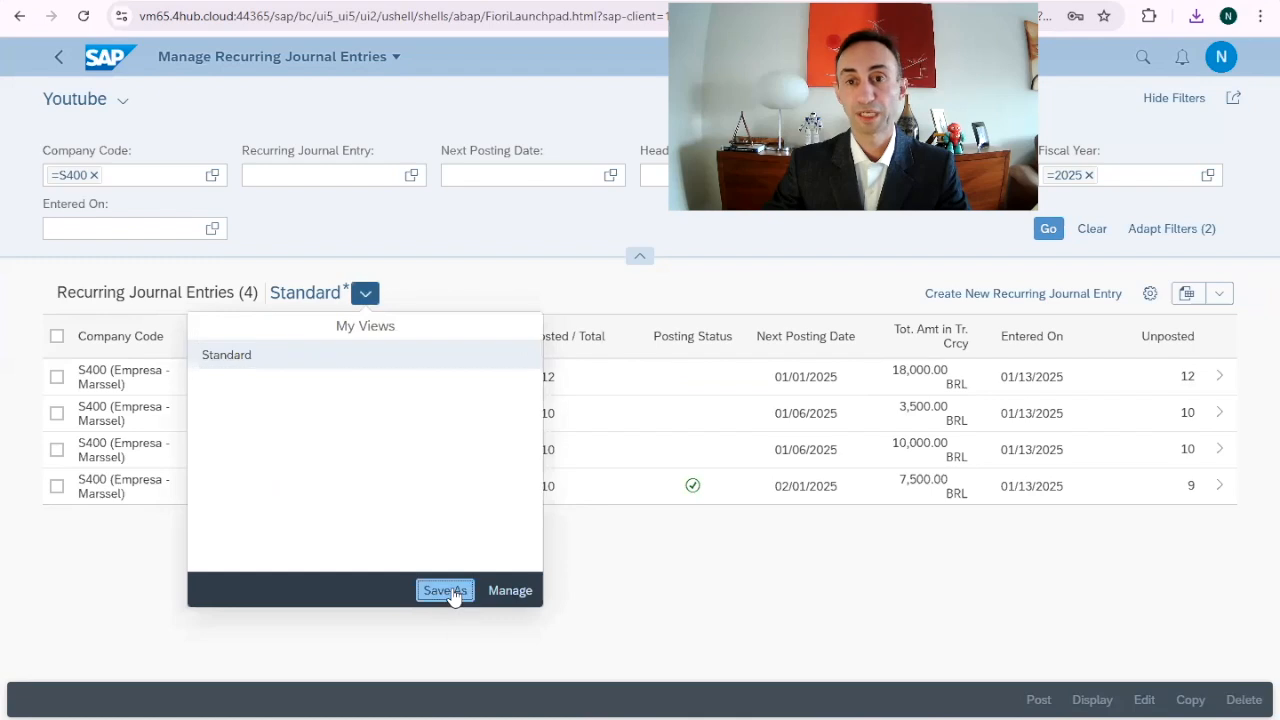
left_click_drag(580, 361, 427, 367)
type("youtube")
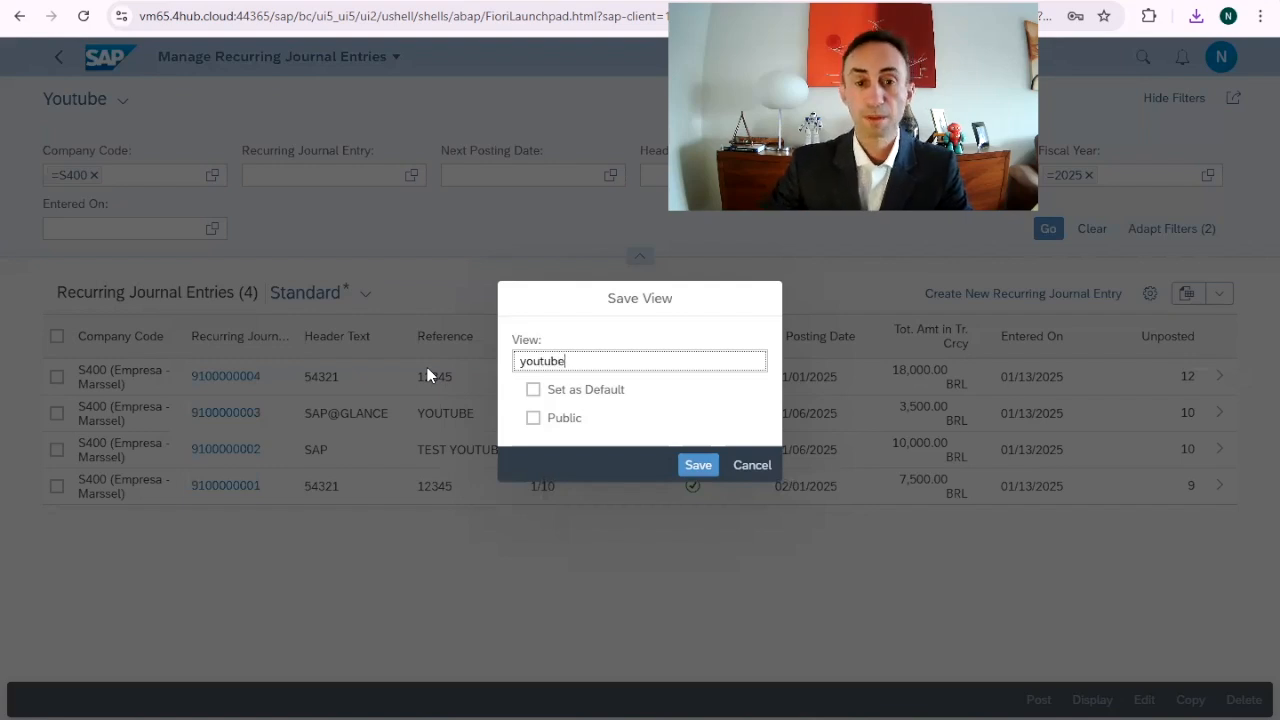
left_click(533, 389)
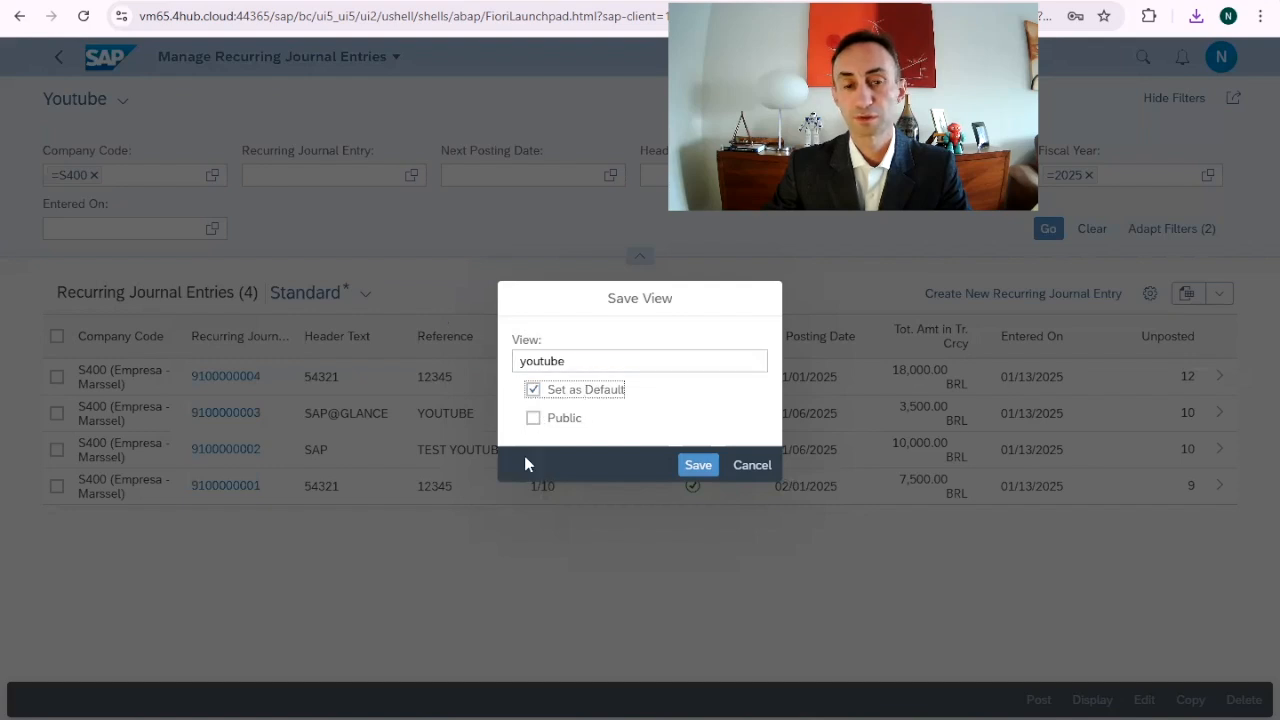
left_click(537, 429)
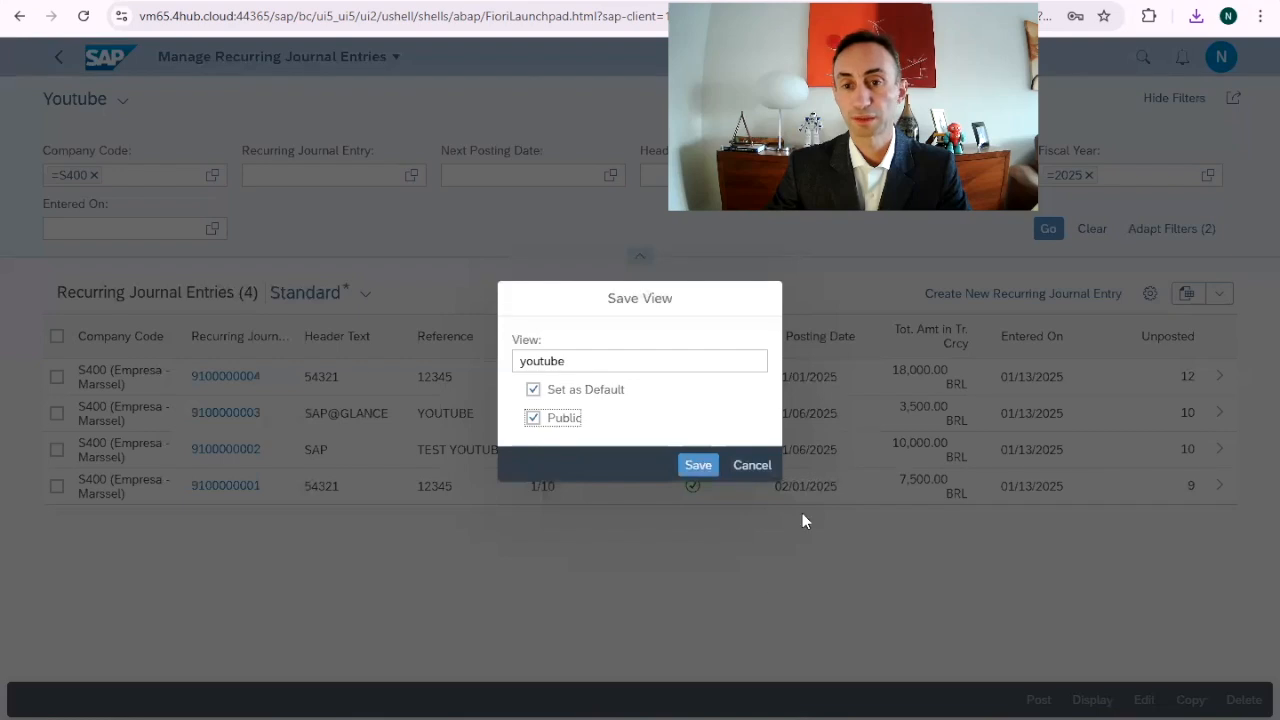
left_click(697, 466)
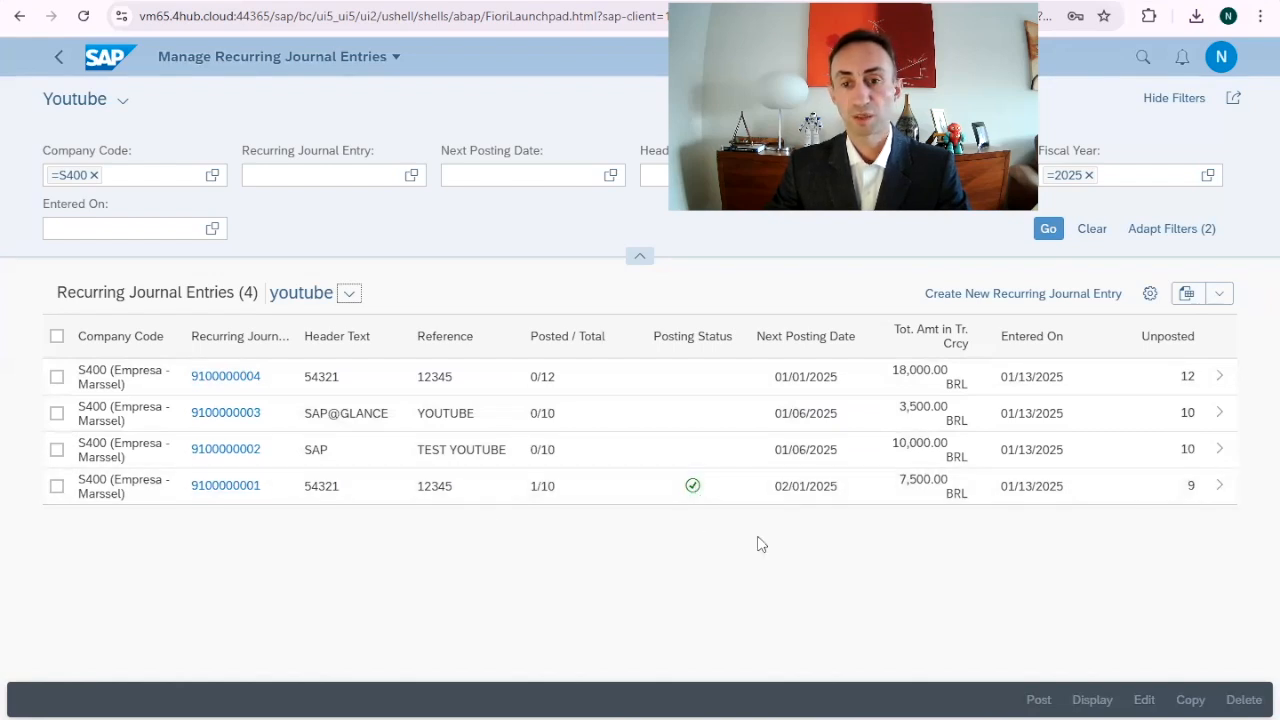
- Open the 7,500.00 BRL recurring journal entry and examine its line items, recurrence rule and postings
left_click(1222, 490)
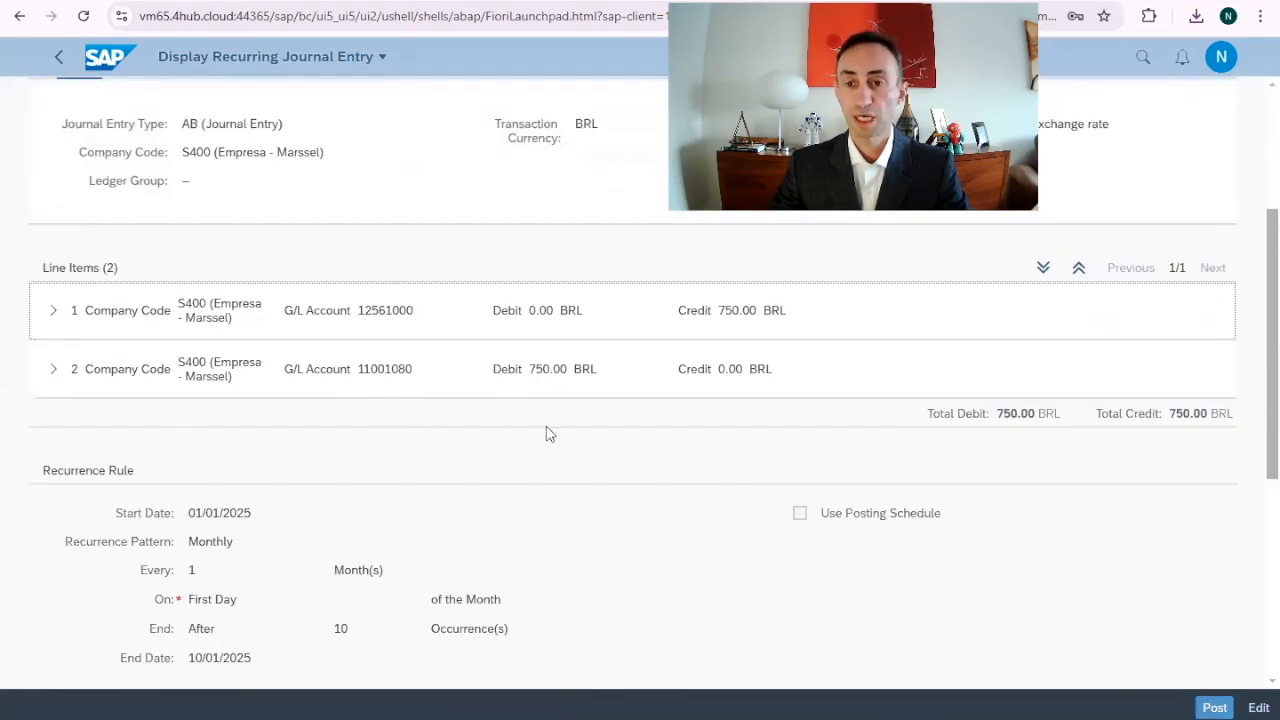
scroll(546, 433, "down", 5)
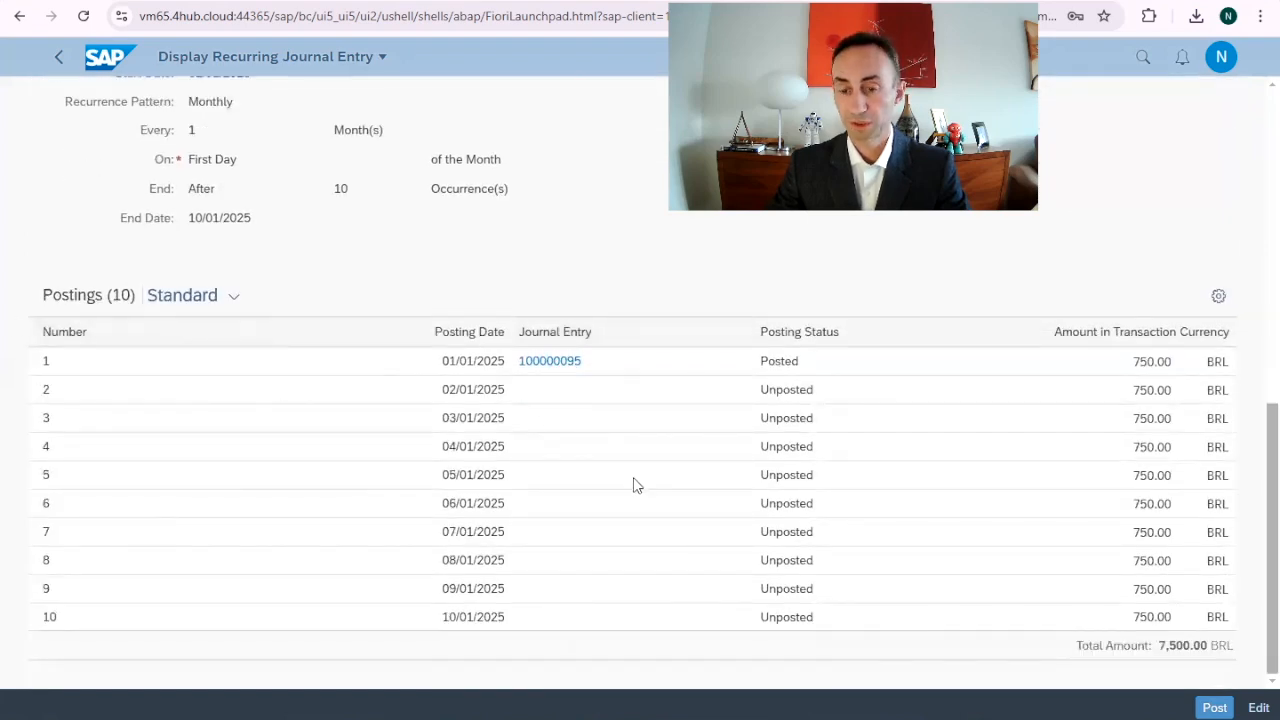
scroll(634, 486, "up", 4)
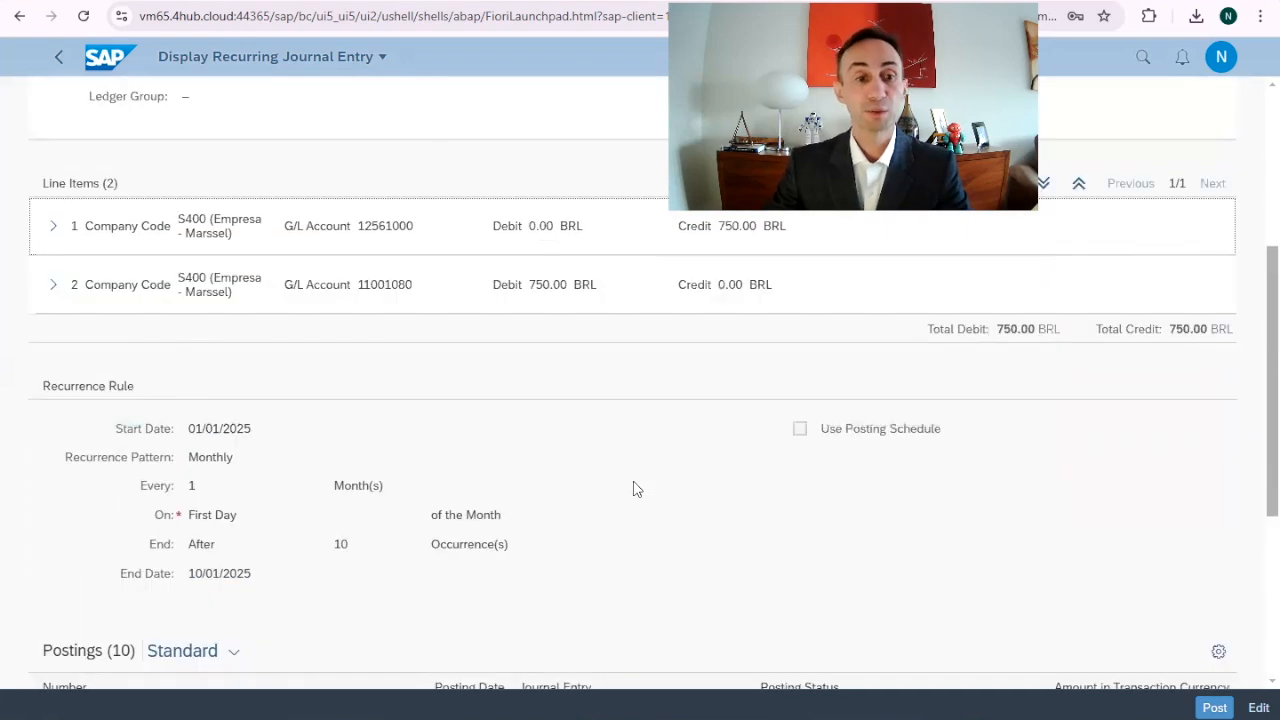
scroll(634, 488, "up", 5)
scroll(634, 488, "down", 9)
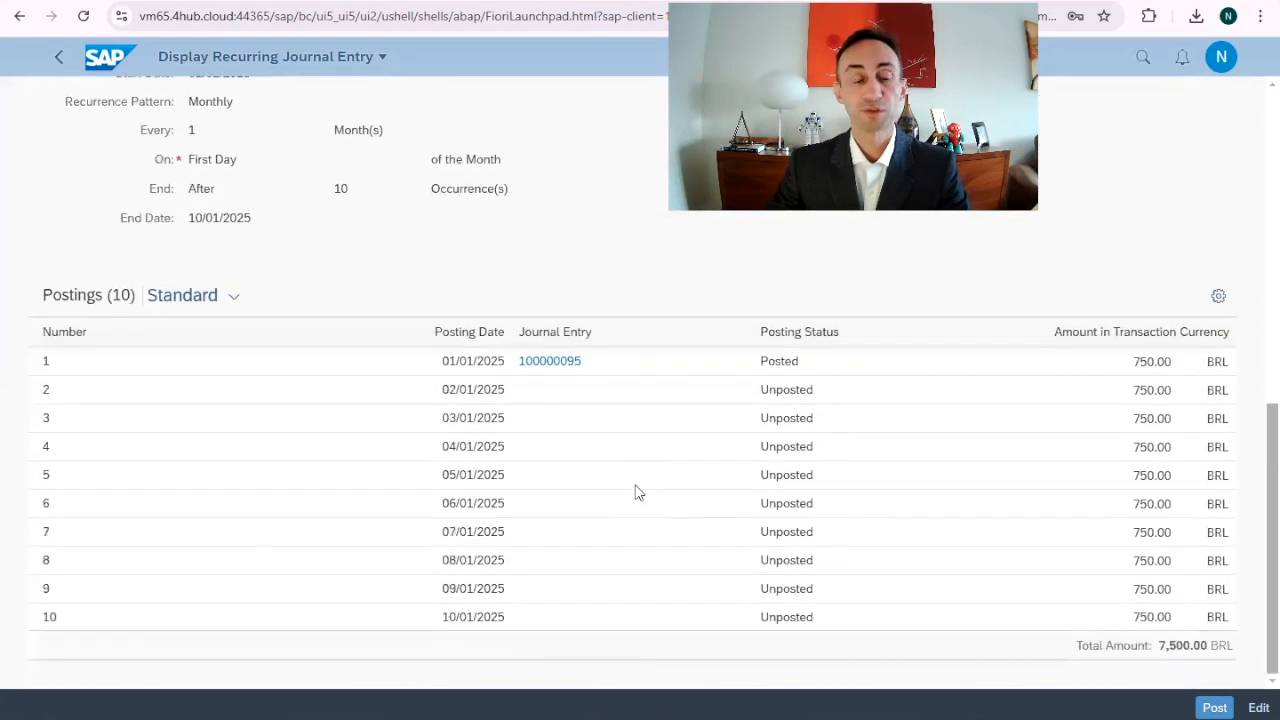
scroll(638, 490, "up", 3)
scroll(634, 491, "down", 3)
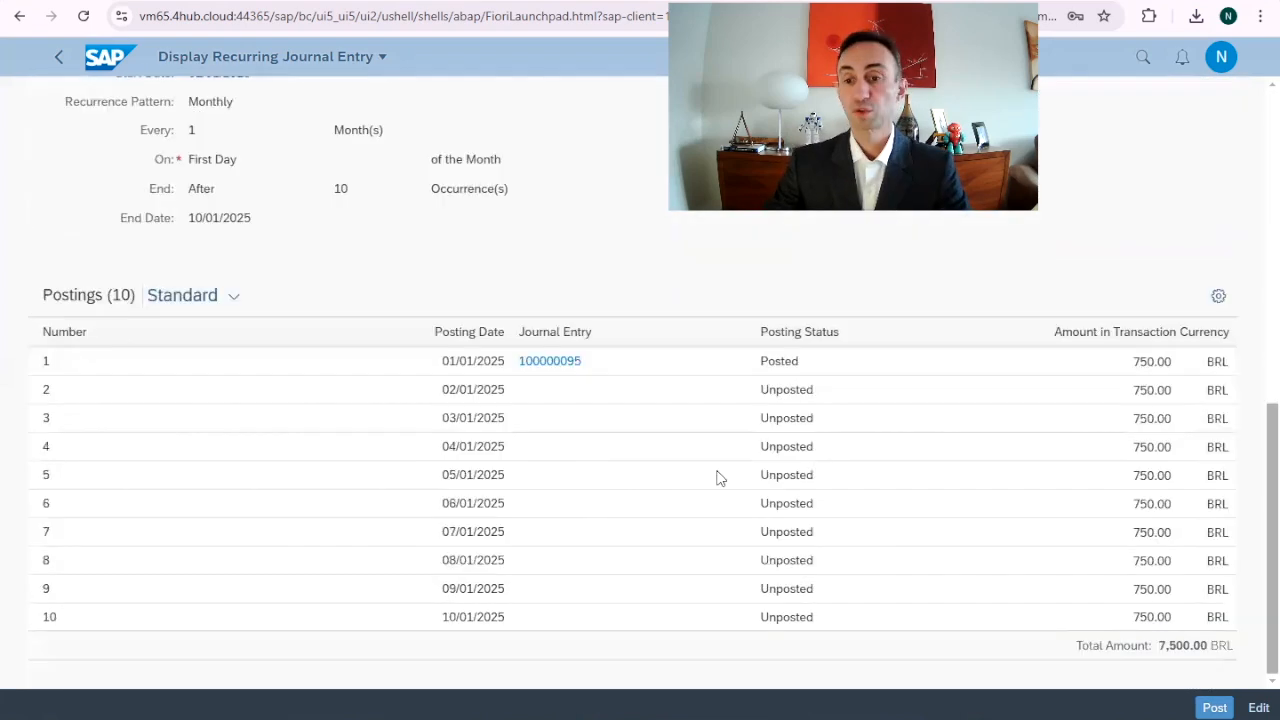
- Post the recurring entry up to 02/01/2025 and return to the list of recurring journal entries
left_click(1212, 707)
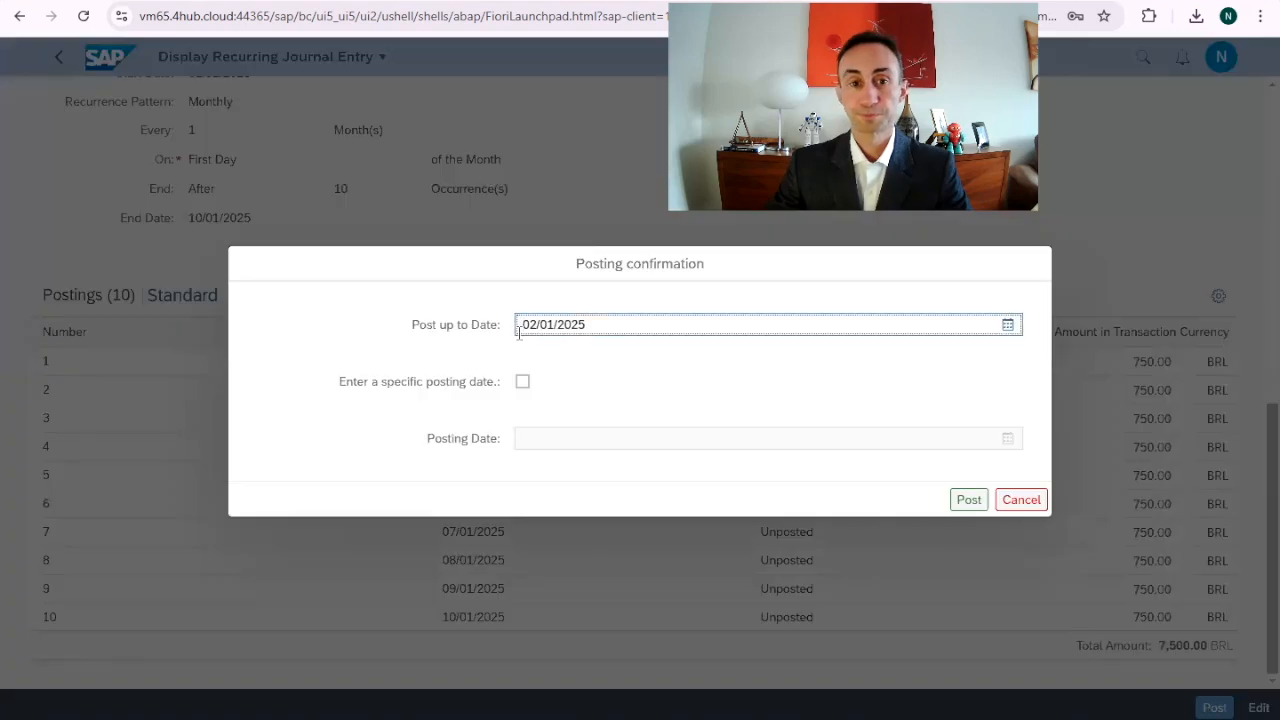
left_click(972, 502)
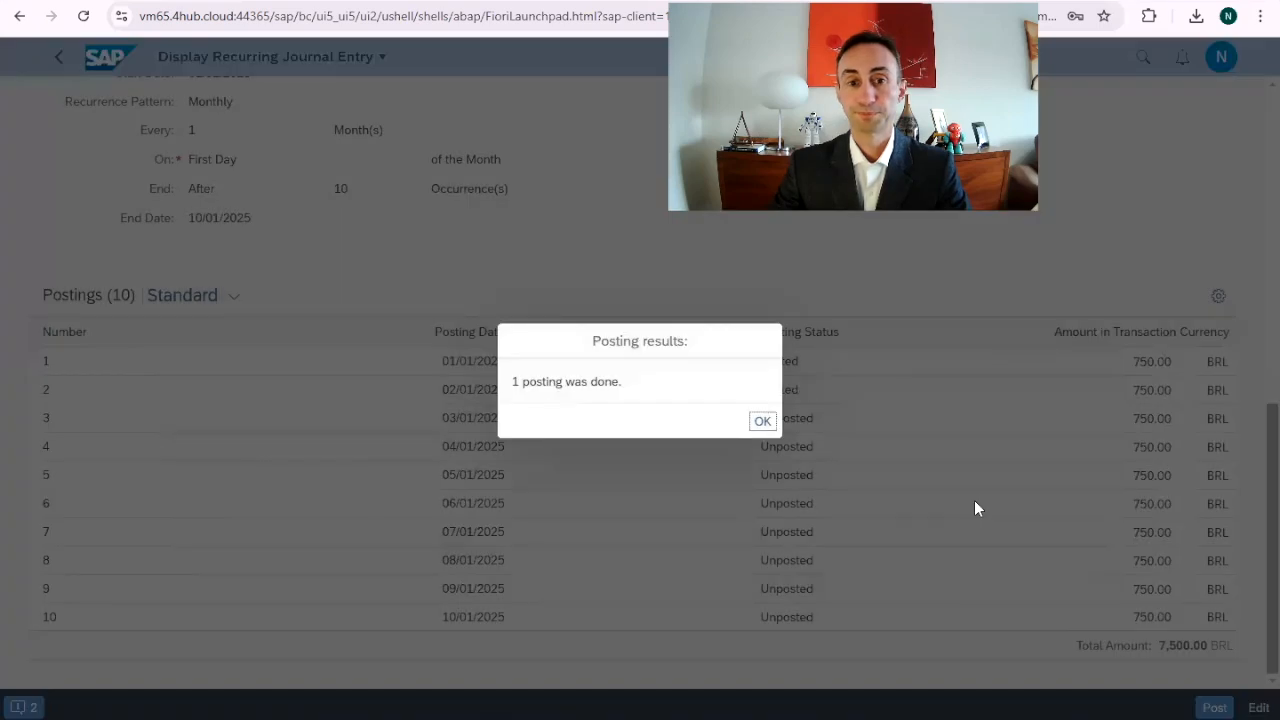
left_click(766, 426)
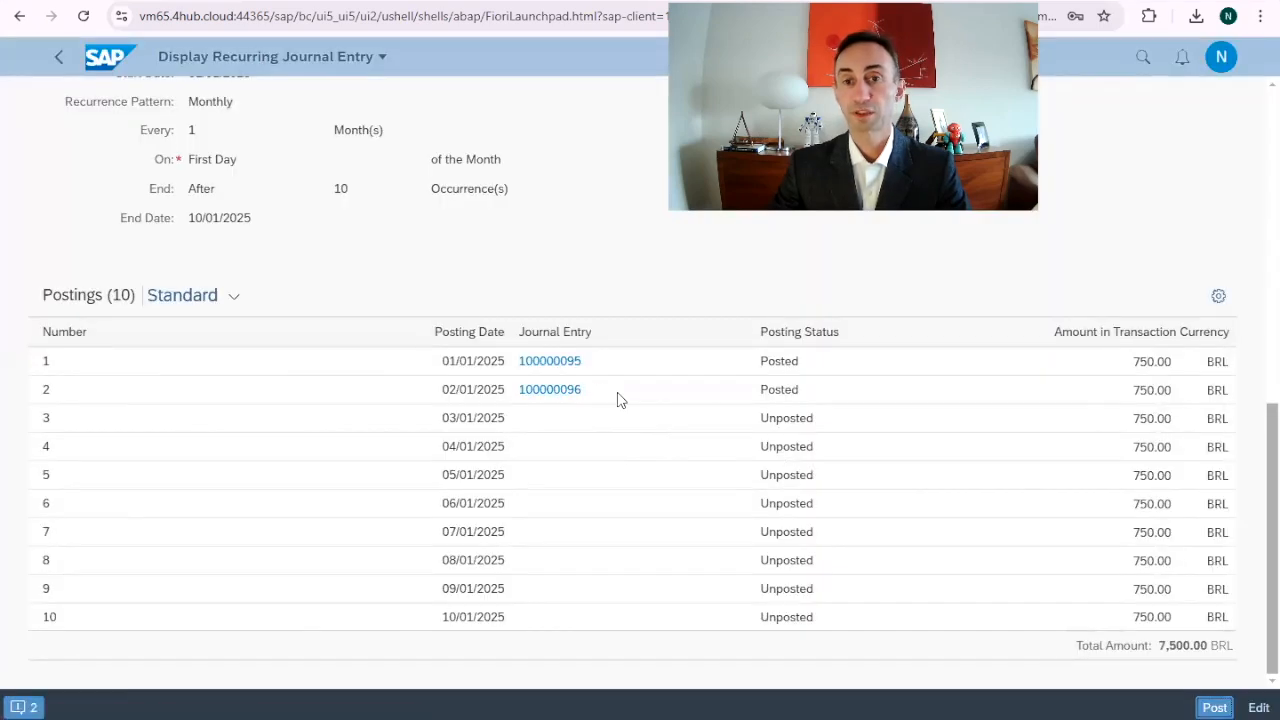
left_click(62, 60)
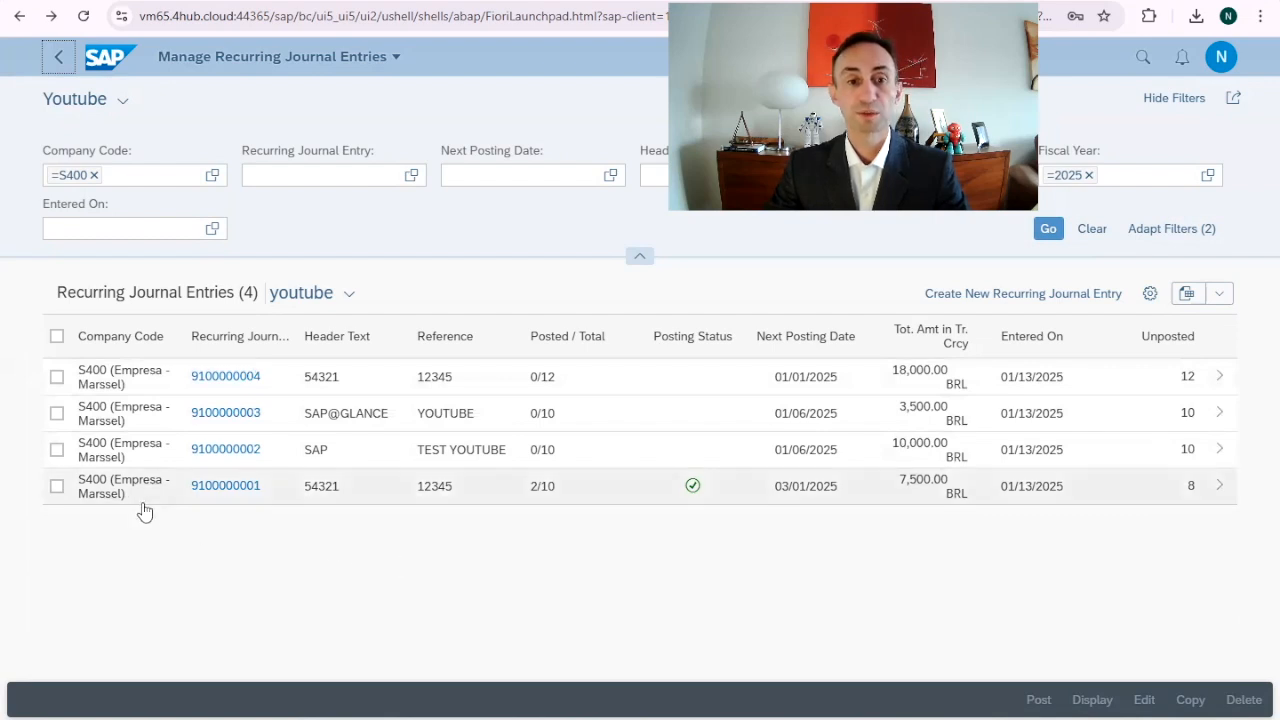
- Copy the recurring entry with reference TEST YOUTUBE and set its line item debit and credit amounts to 2000 BRL
left_click(57, 450)
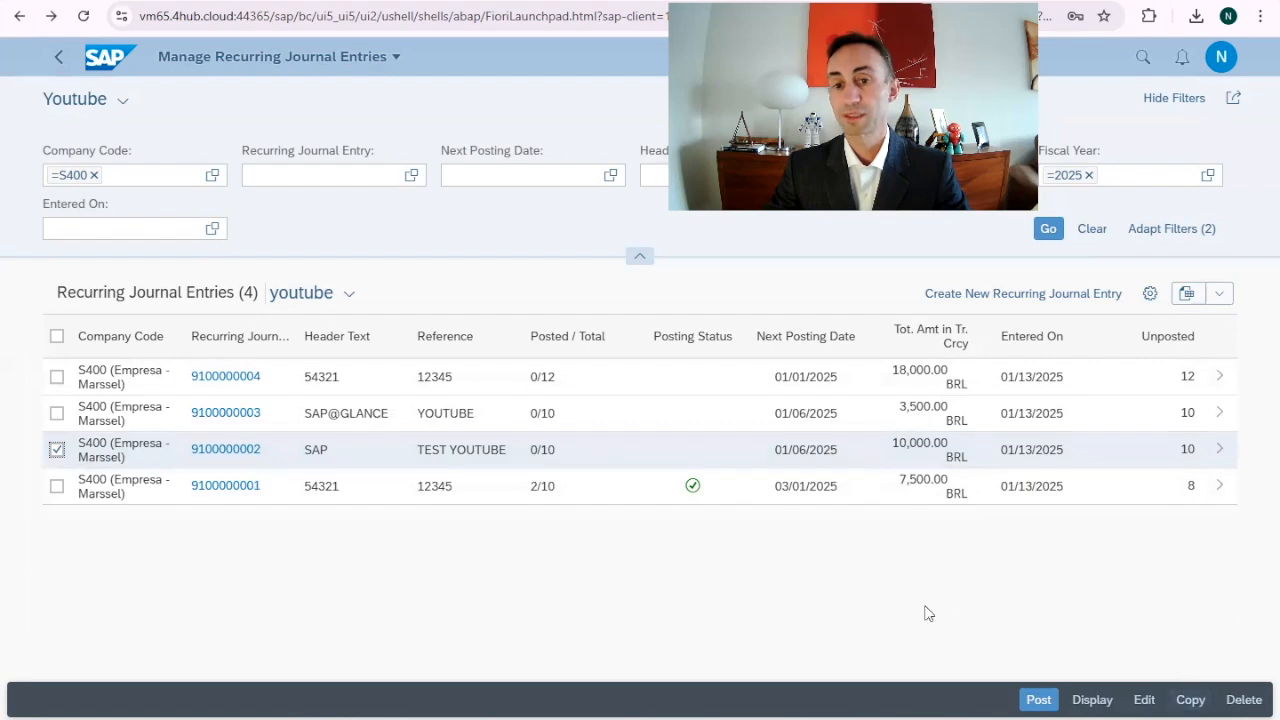
left_click(1190, 700)
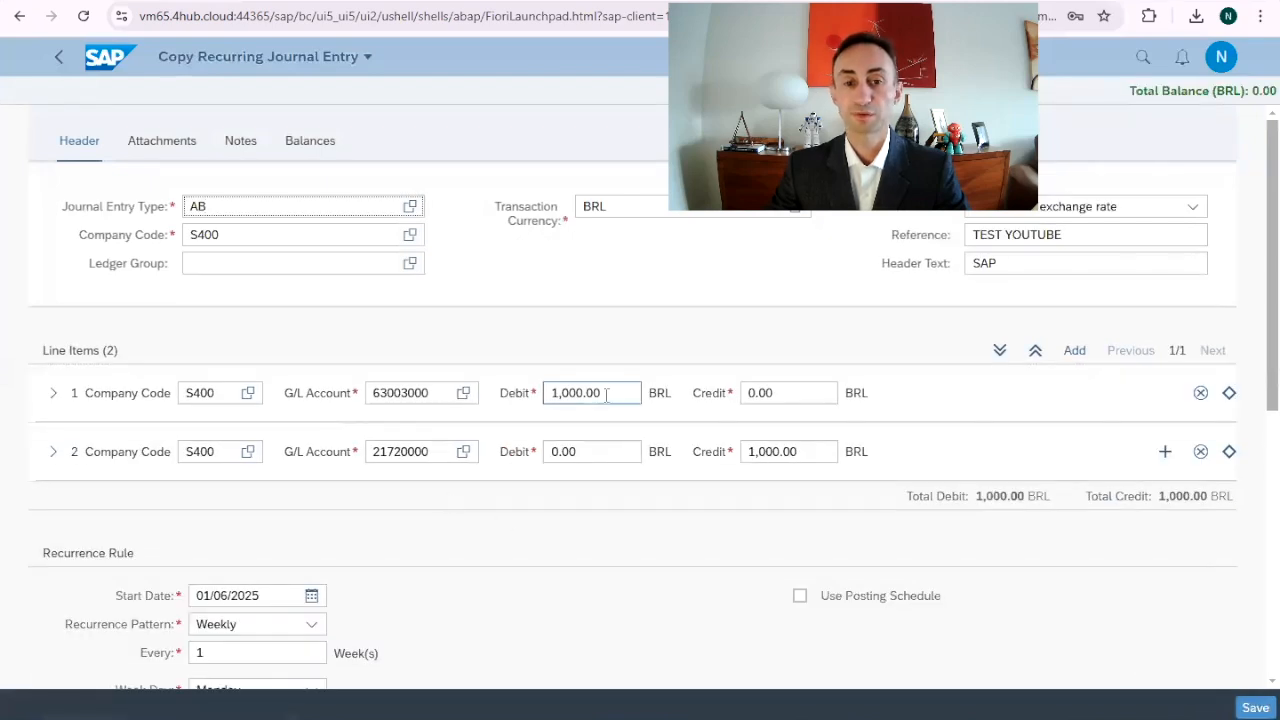
left_click_drag(615, 392, 500, 402)
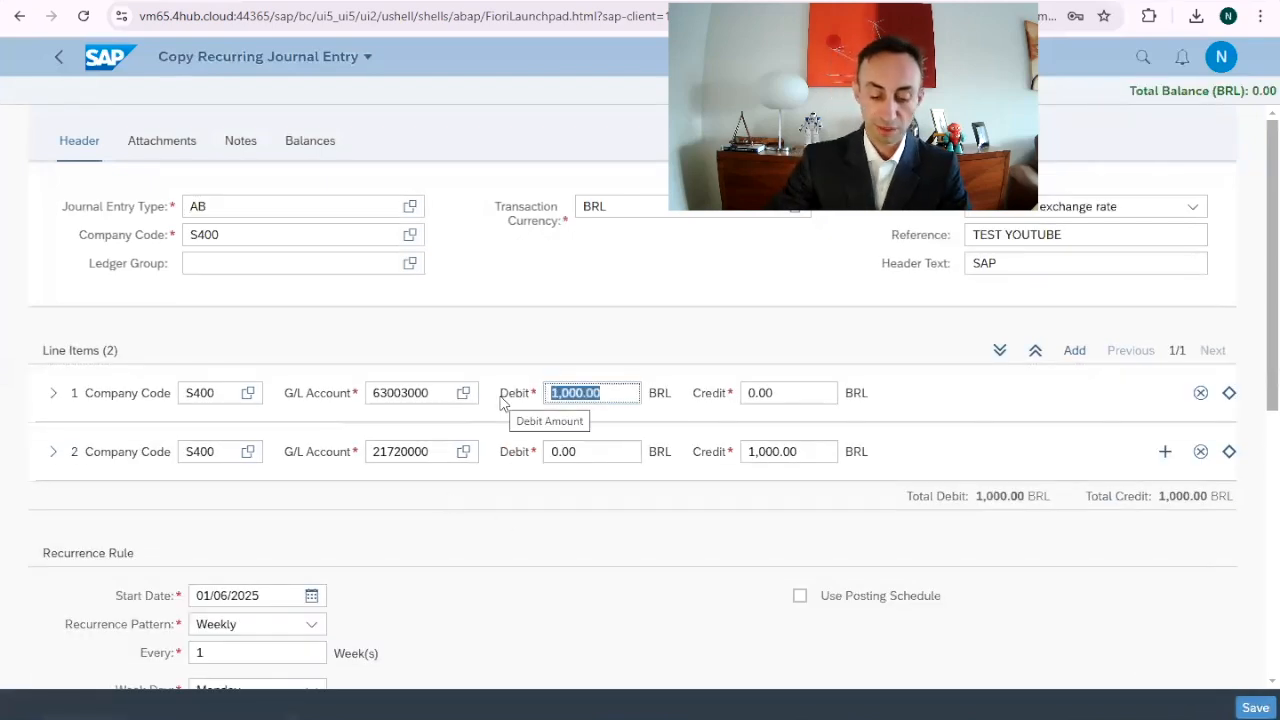
type("2000")
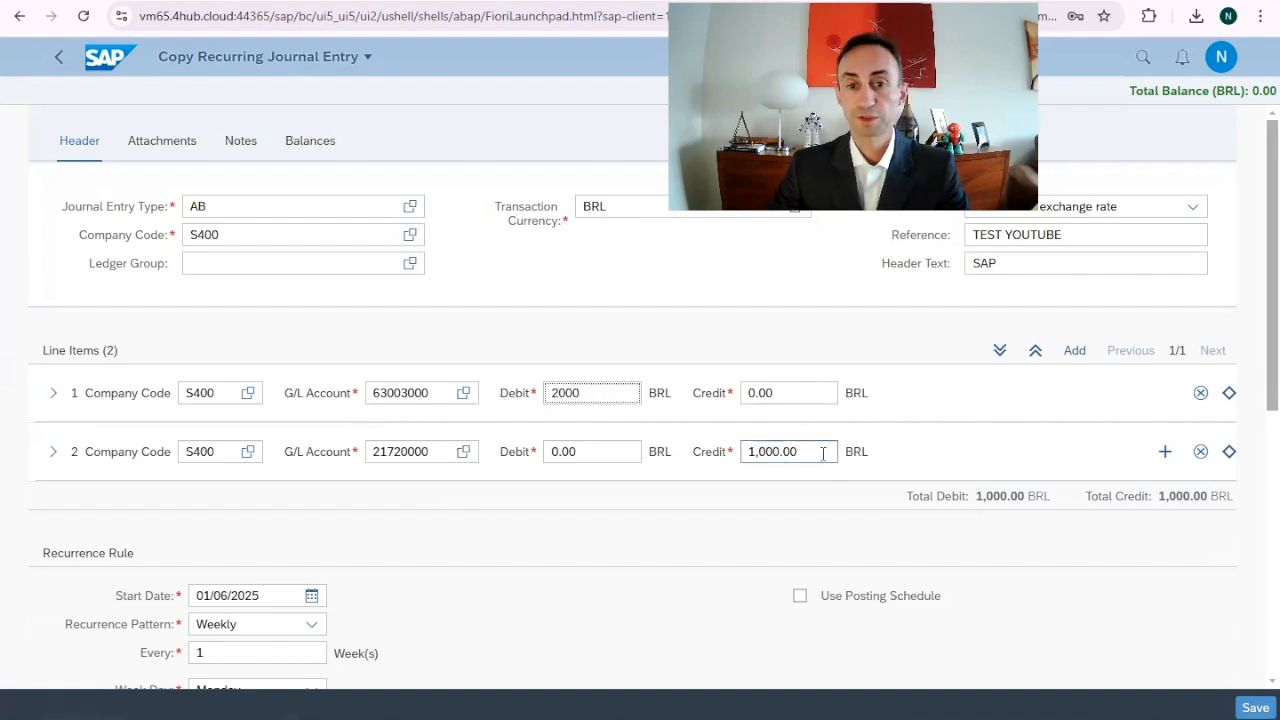
left_click_drag(823, 453, 668, 452)
type("2000")
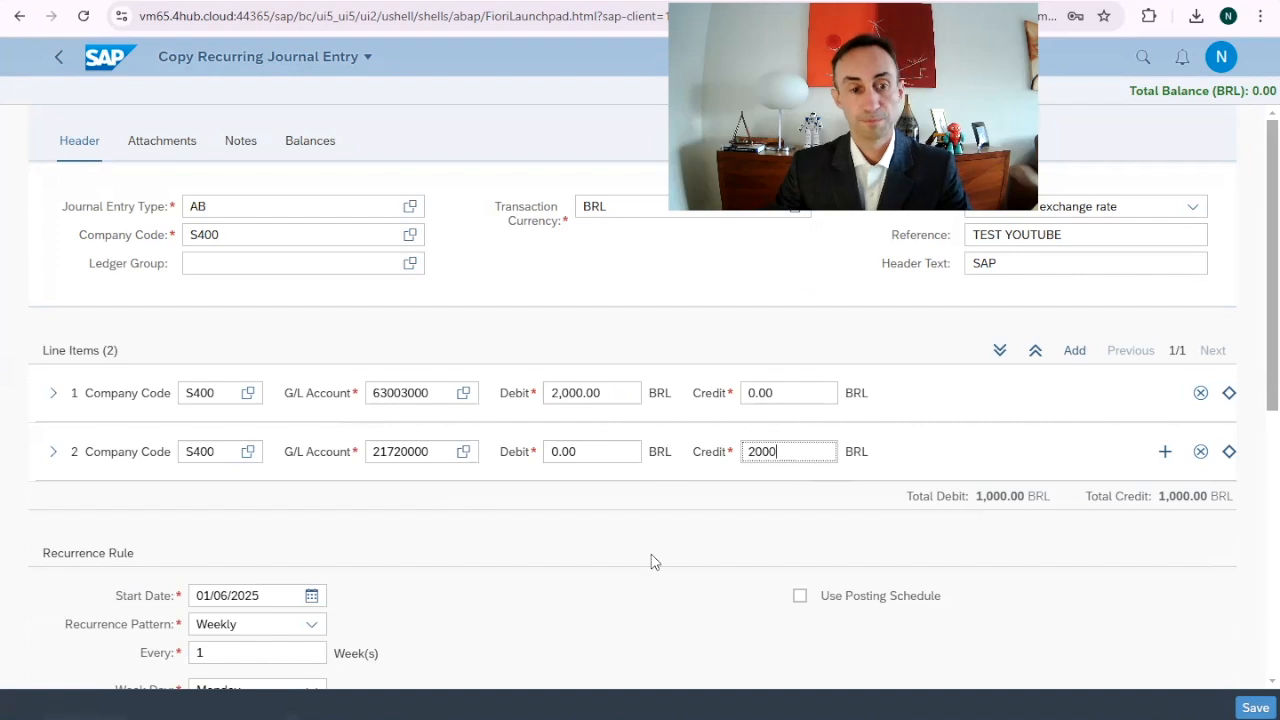
- Set the copied entry's start date to 01/06/2025 and its recurrence pattern to Weekly
scroll(395, 463, "down", 3)
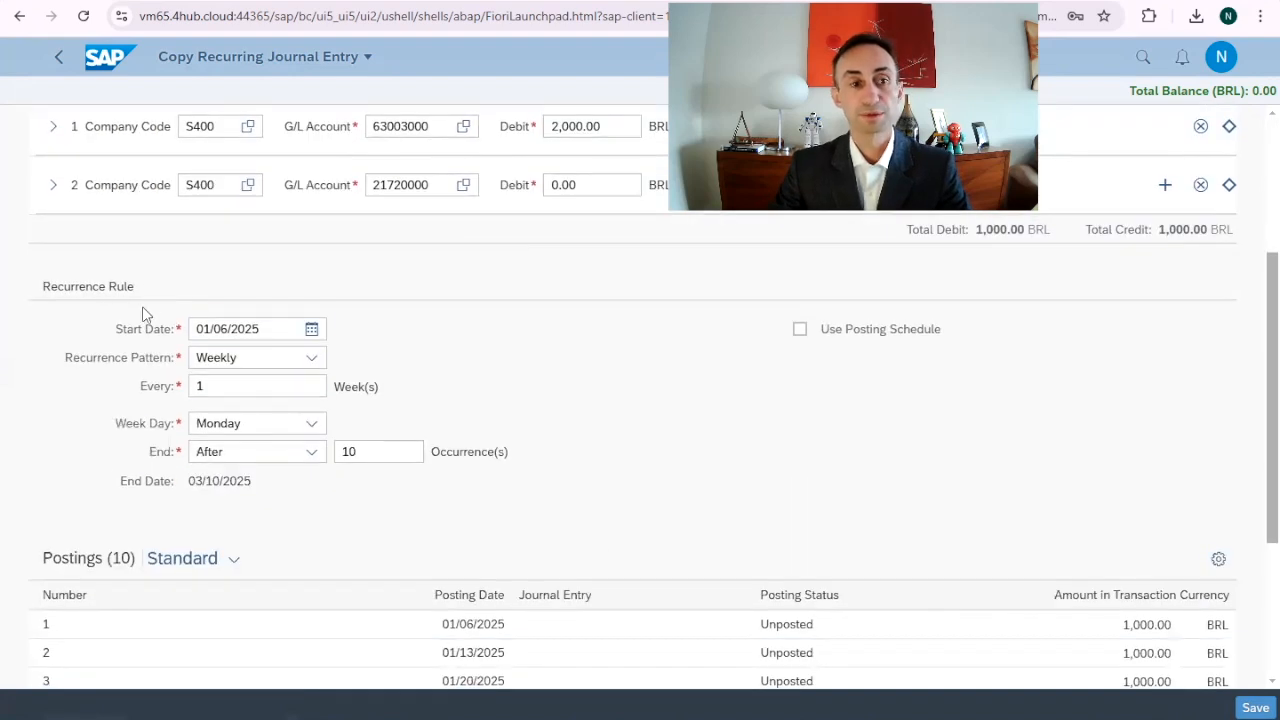
left_click(236, 335)
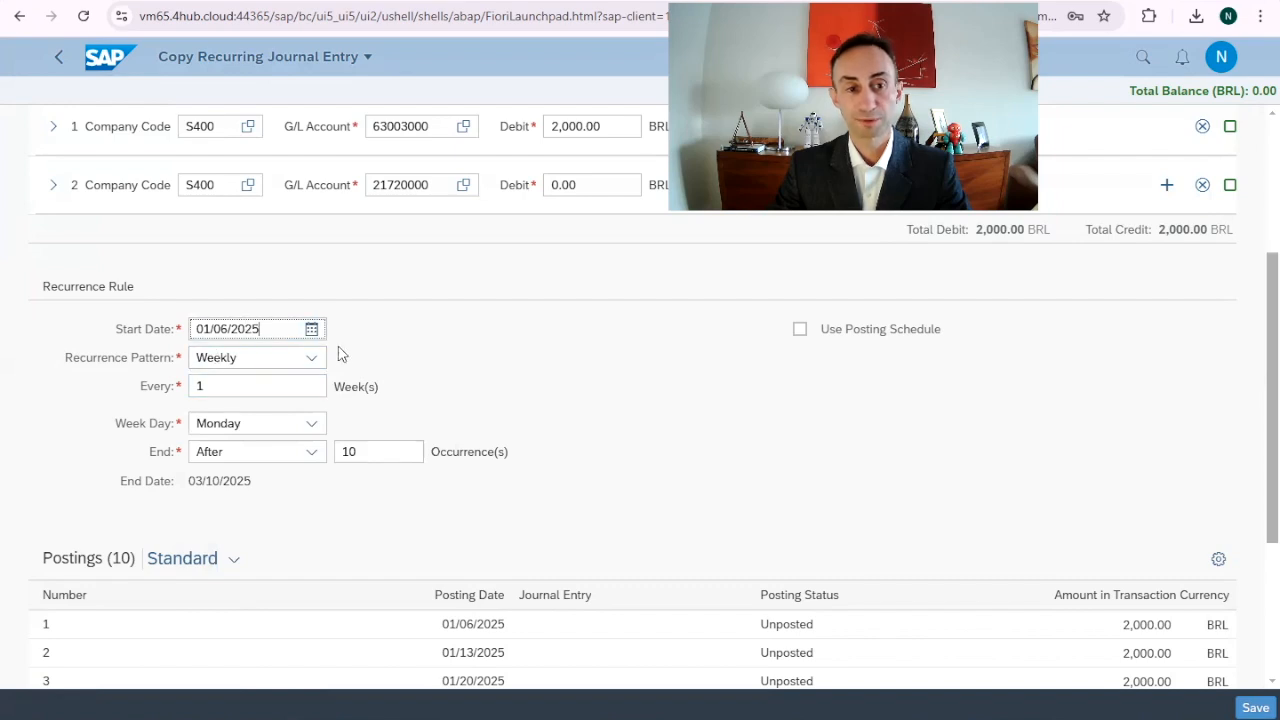
left_click(312, 332)
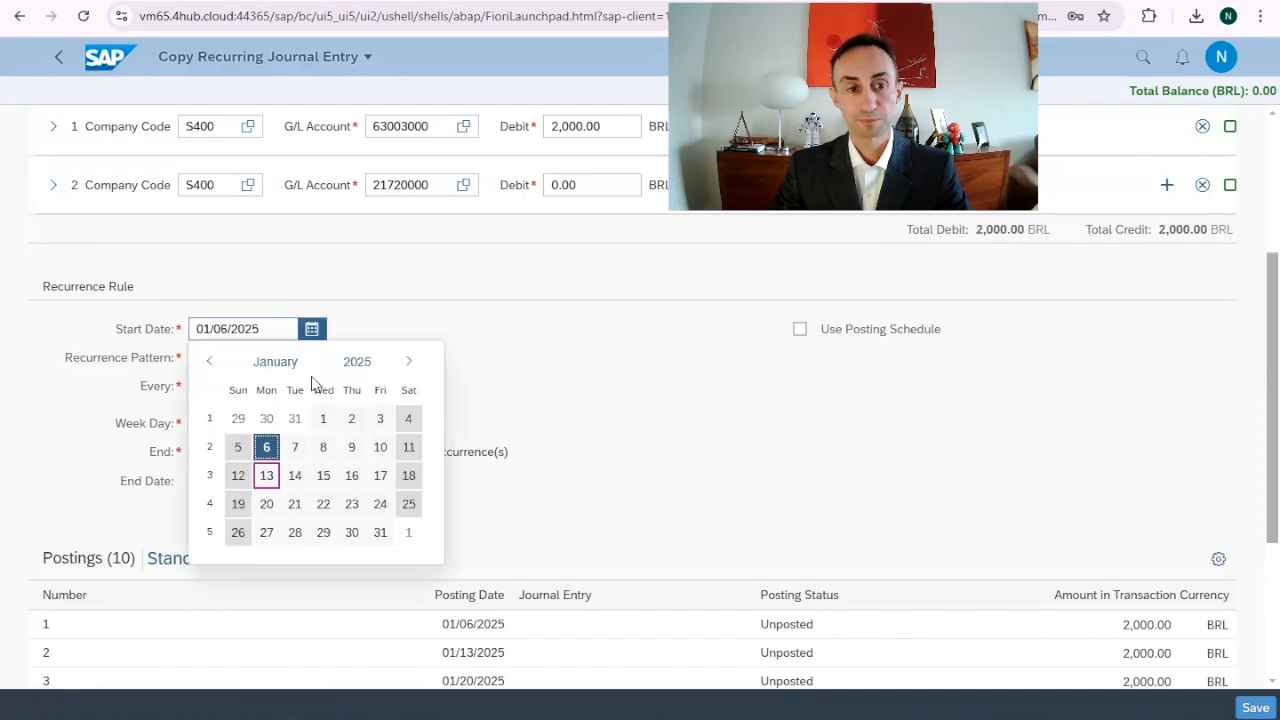
left_click(266, 447)
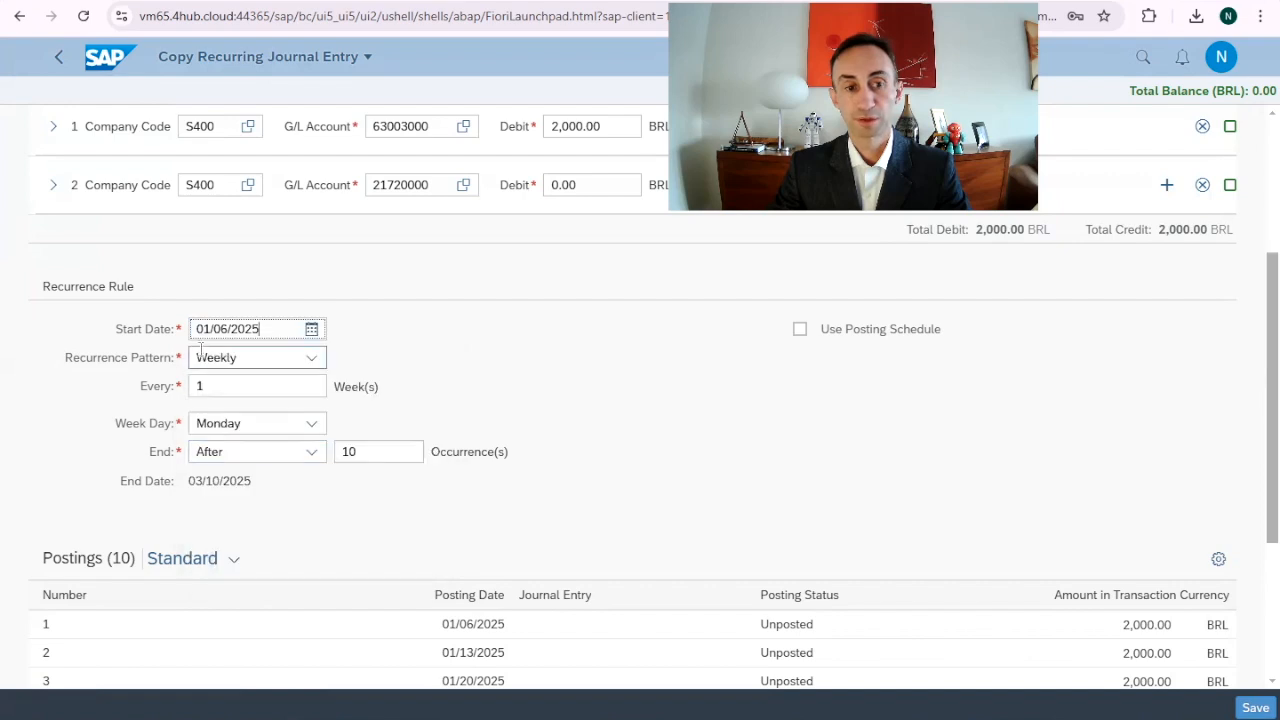
left_click(312, 372)
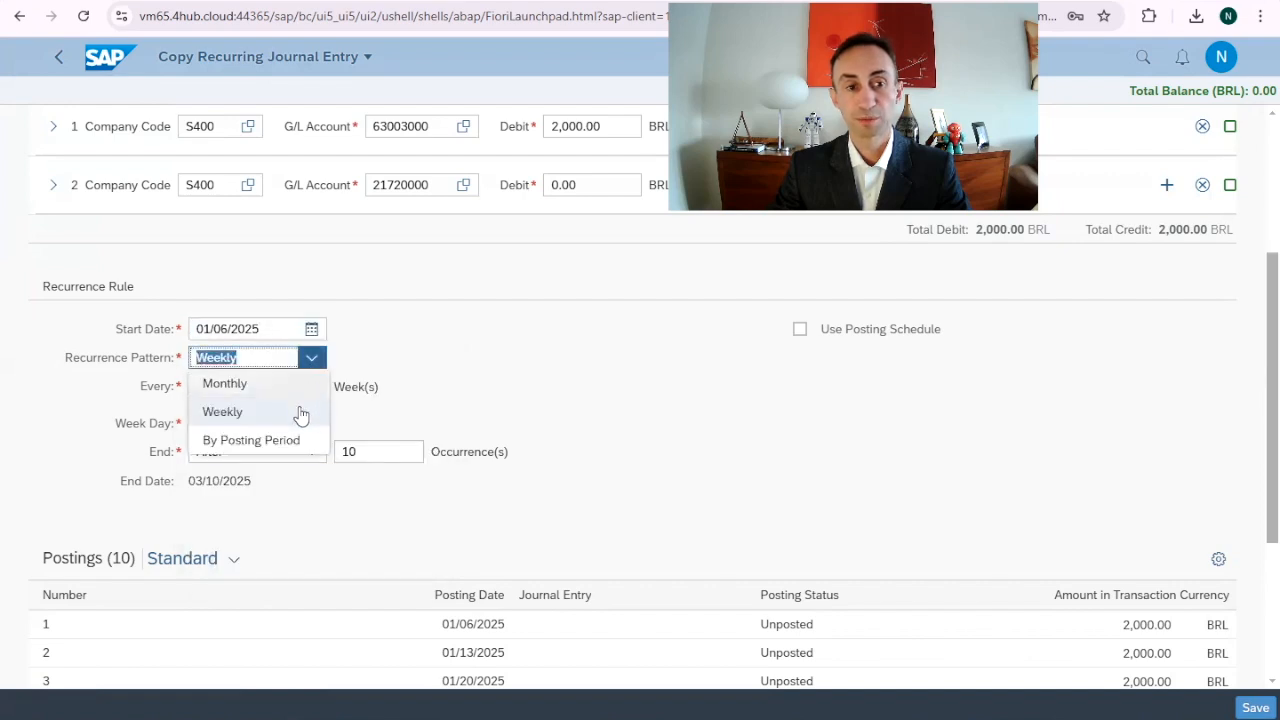
left_click(266, 411)
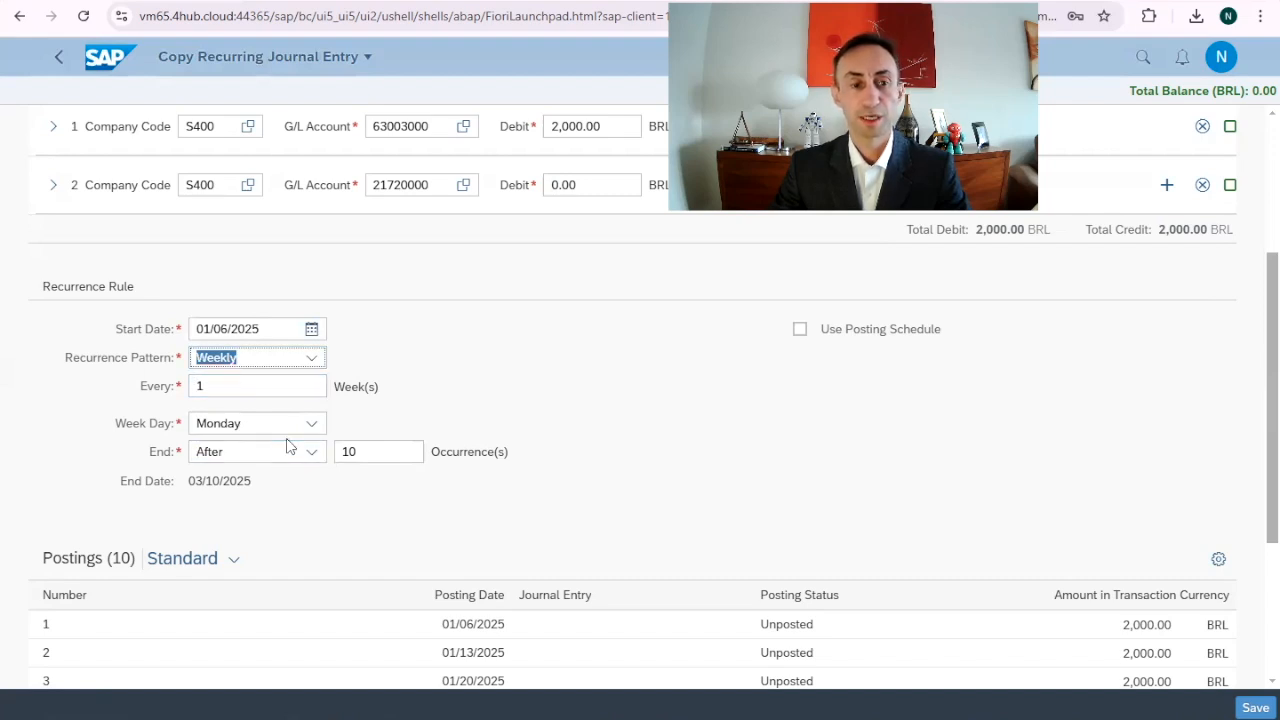
left_click(311, 332)
left_click(357, 321)
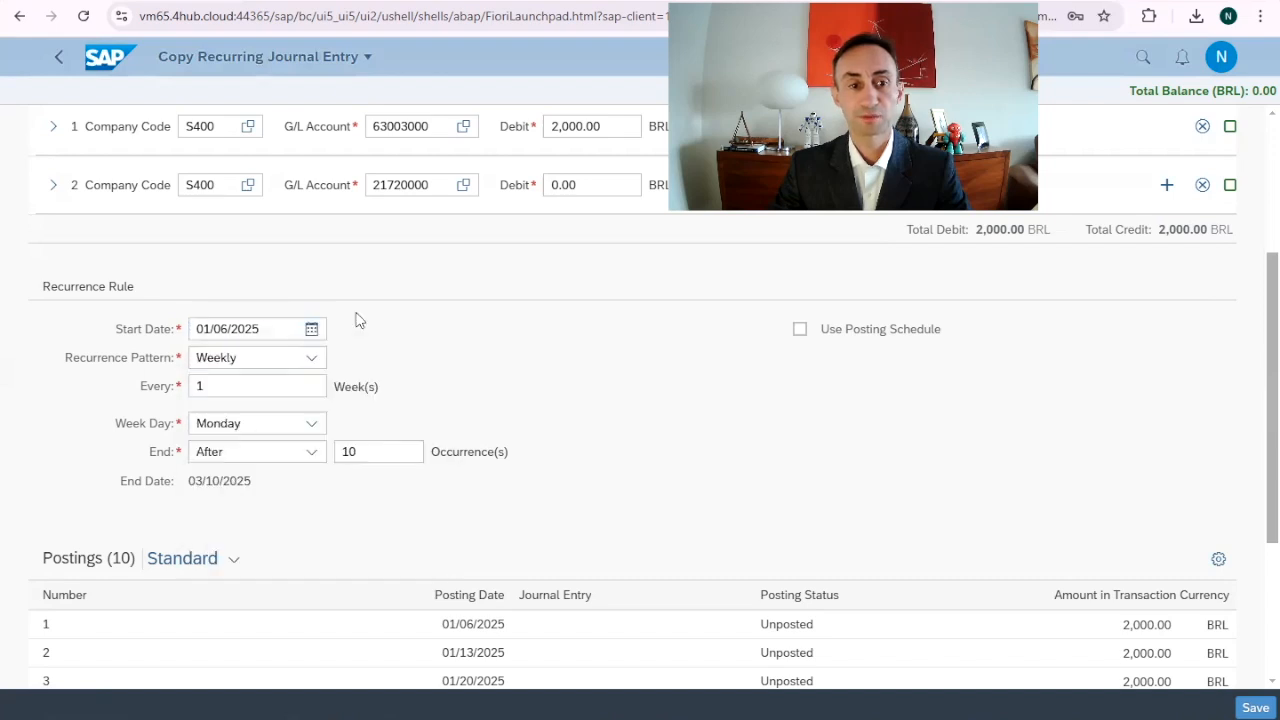
- Set the recurrence to Tuesdays with start date 01/07/2025, ending after 8 occurrences
left_click(300, 428)
left_click(258, 486)
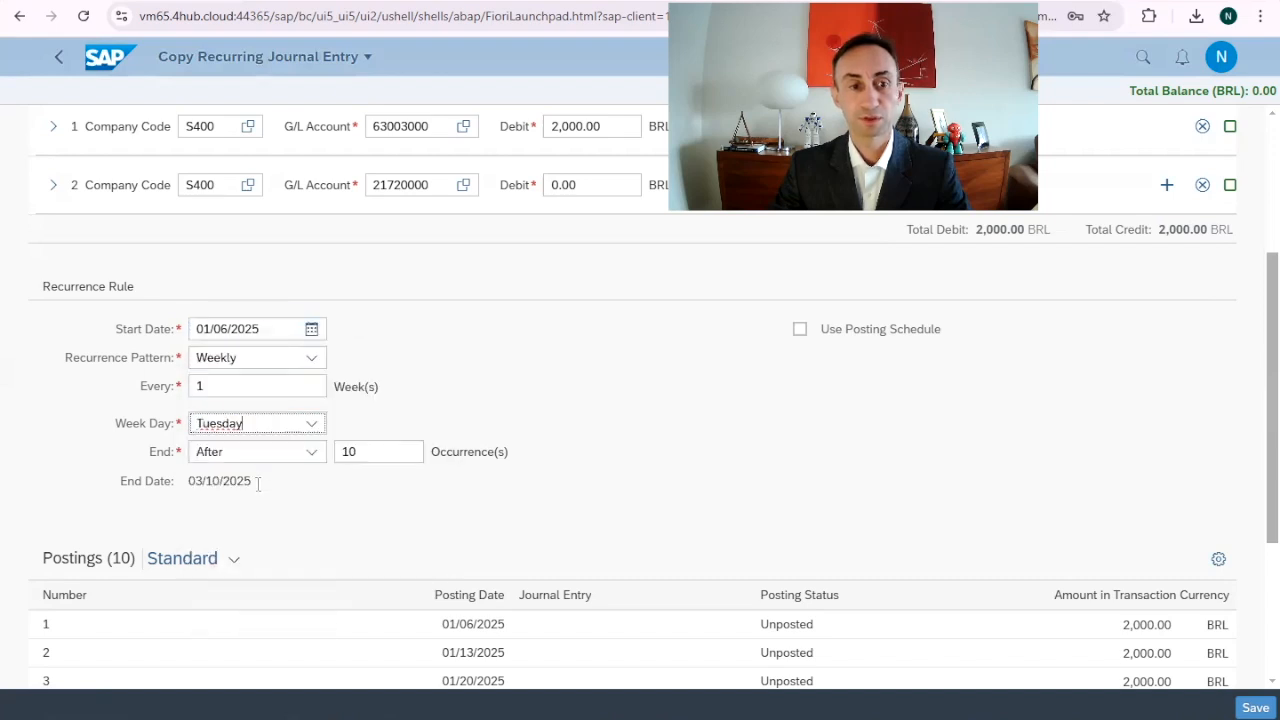
left_click(312, 336)
left_click(450, 345)
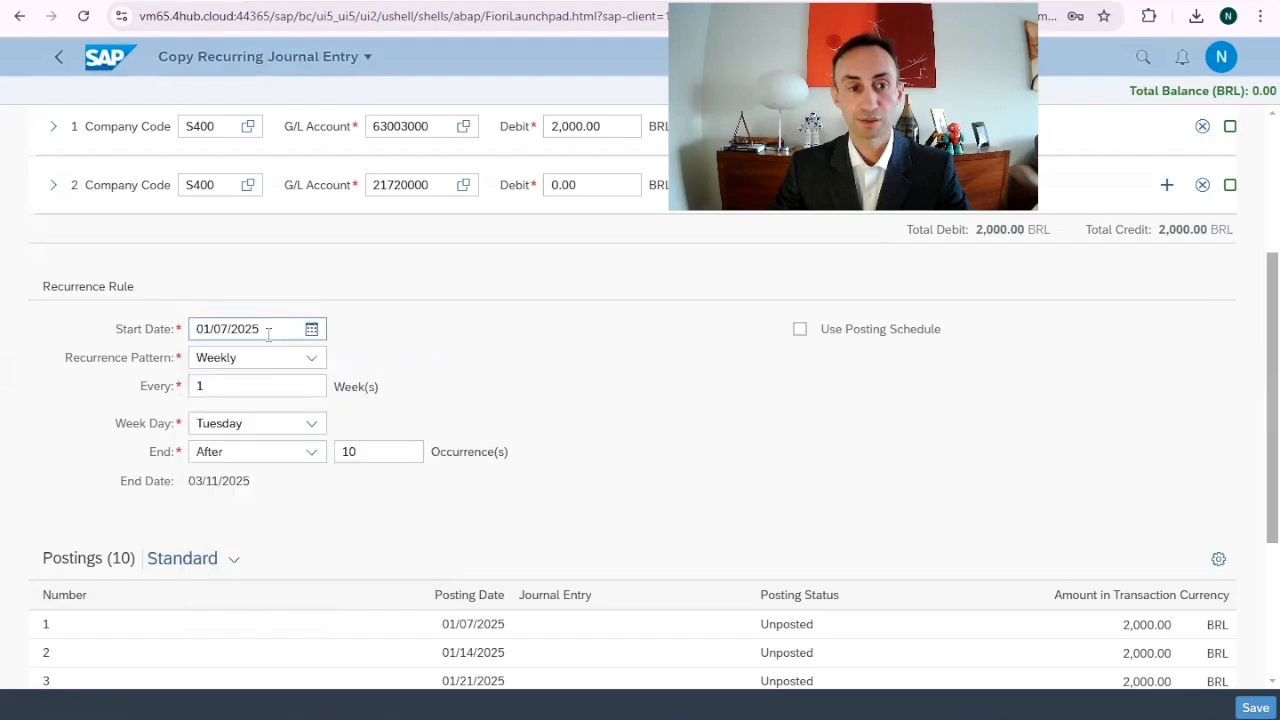
left_click(351, 457)
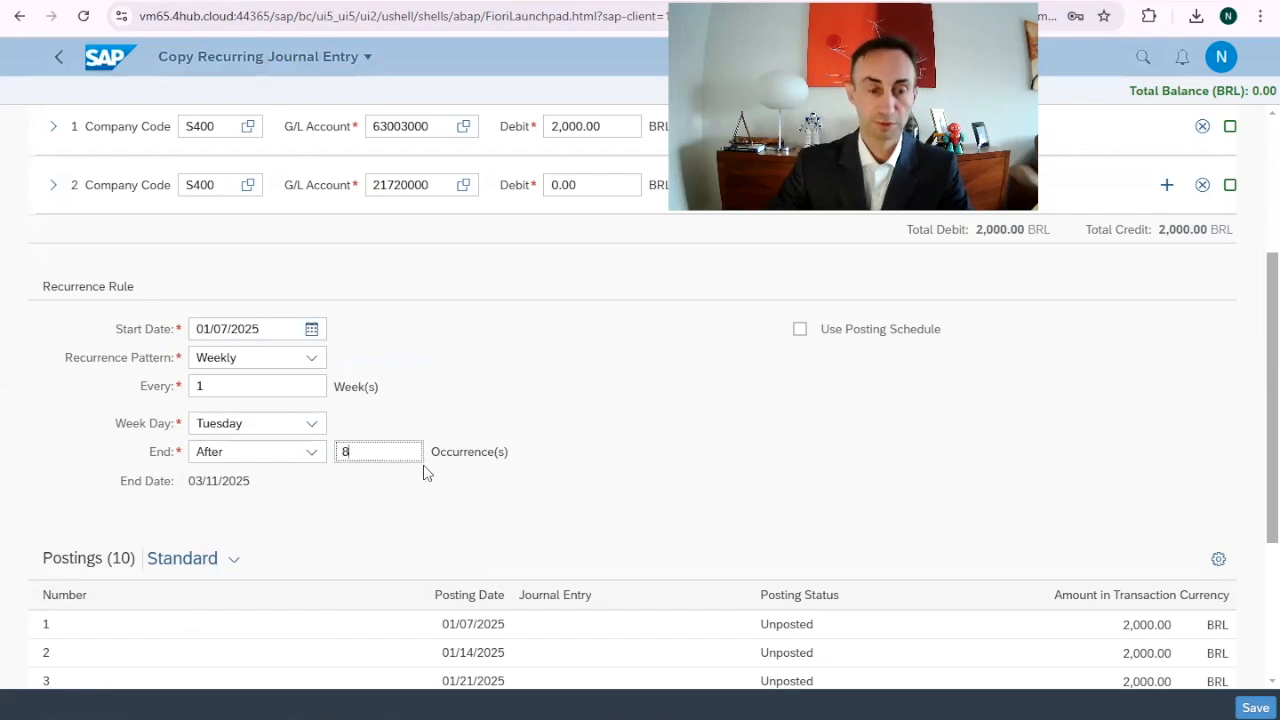
scroll(860, 490, "down", 3)
- Change the copied entry's reference to TEST YOUTUBE V1 and its header text to SAP V1
scroll(853, 500, "up", 3)
scroll(779, 522, "up", 2)
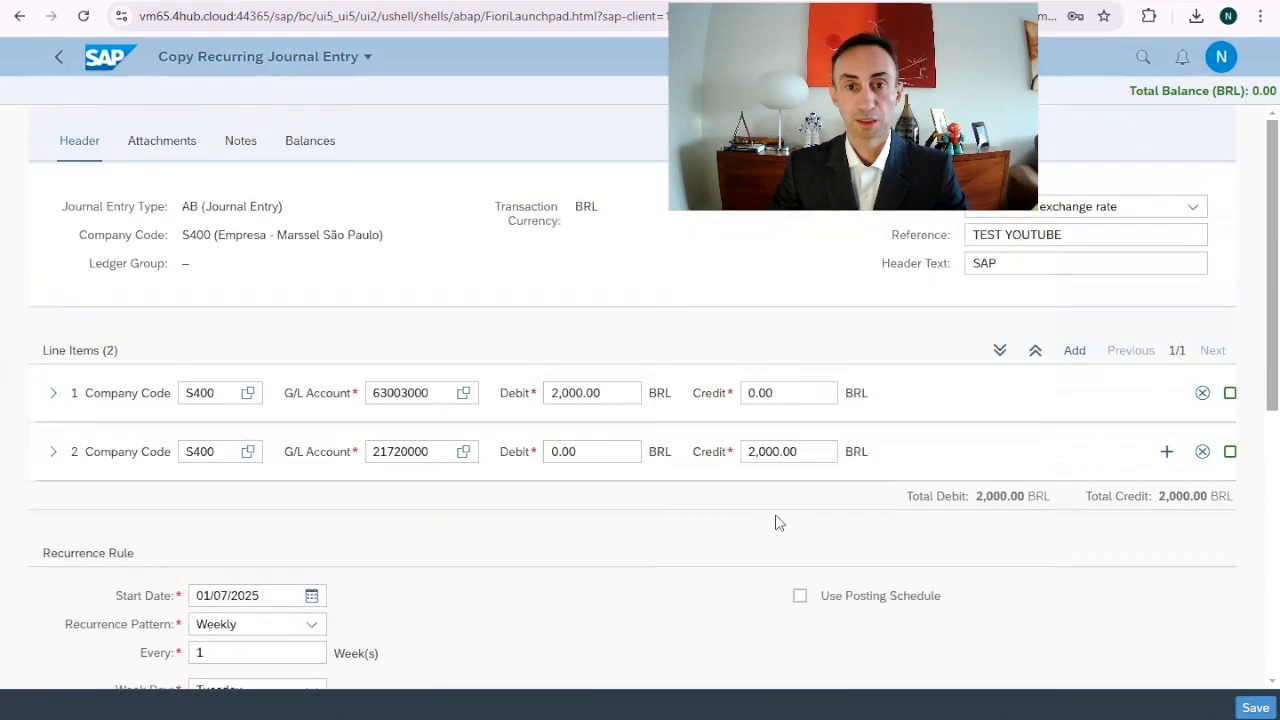
left_click(1050, 263)
left_click(1080, 234)
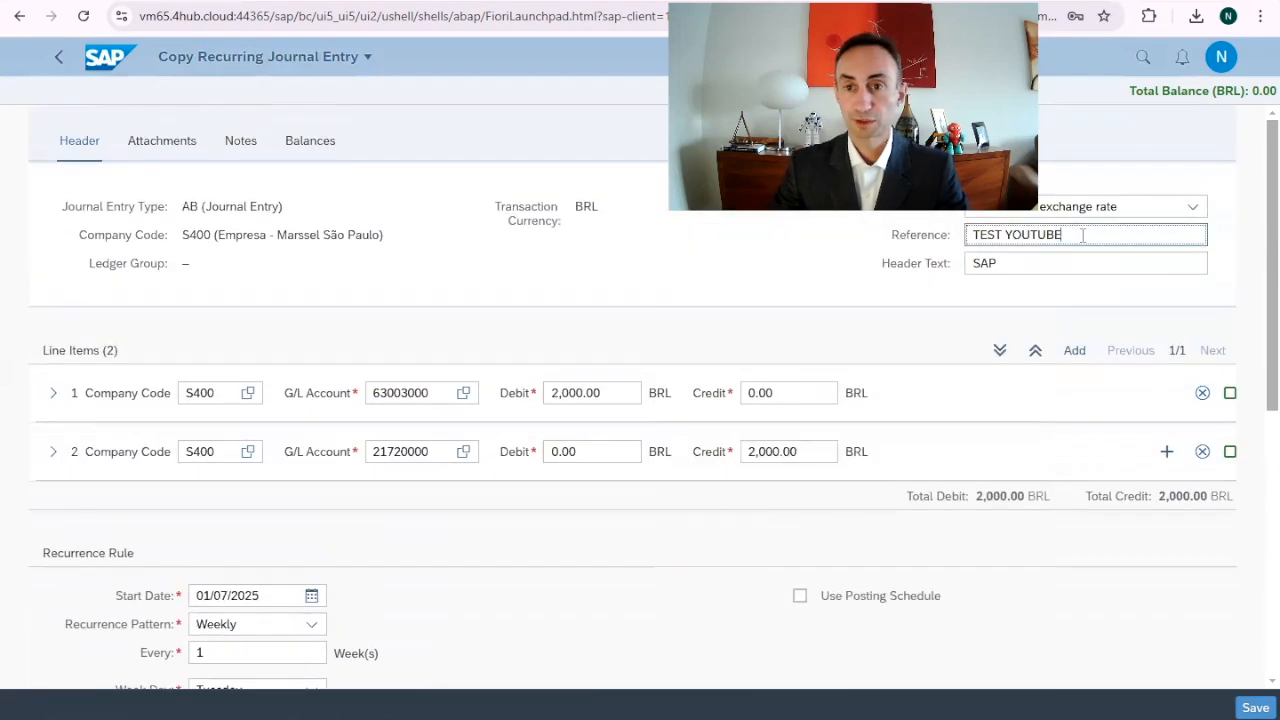
left_click(1035, 262)
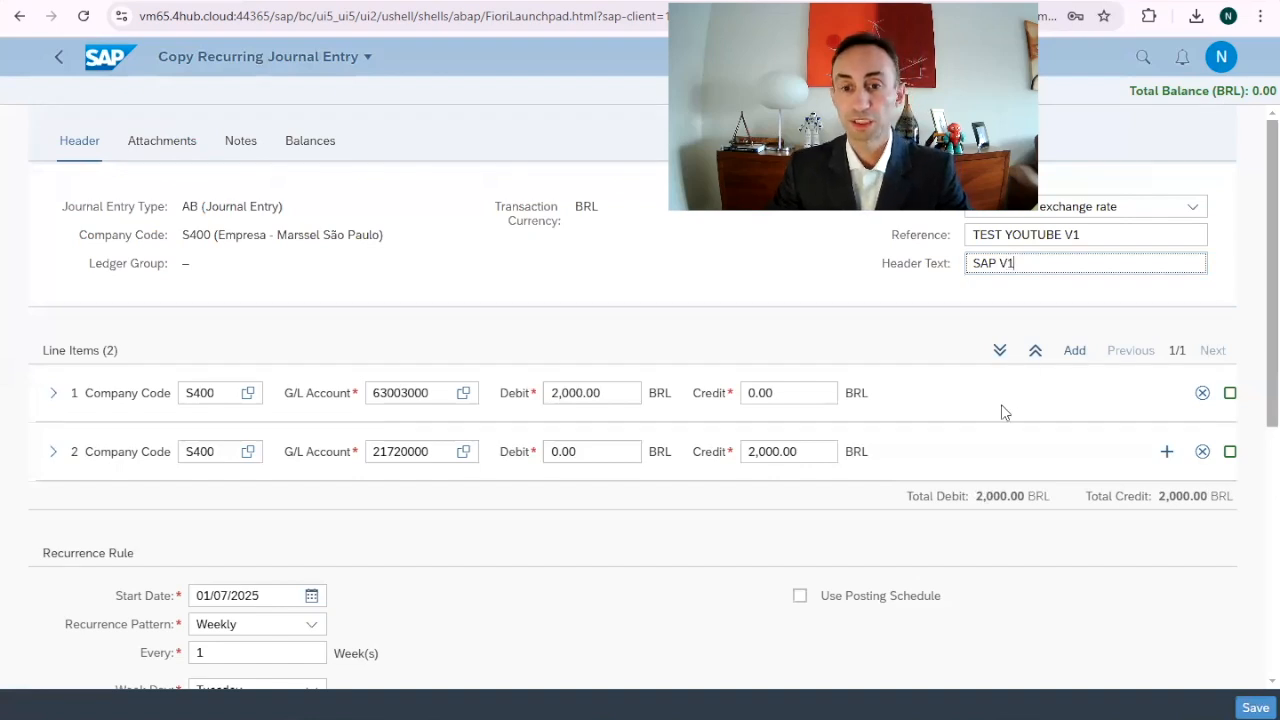
- Review and save the copied recurring journal entry, and return to the list of entries
scroll(1002, 406, "down", 3)
scroll(1003, 409, "up", 4)
scroll(1005, 420, "down", 5)
left_click(1255, 707)
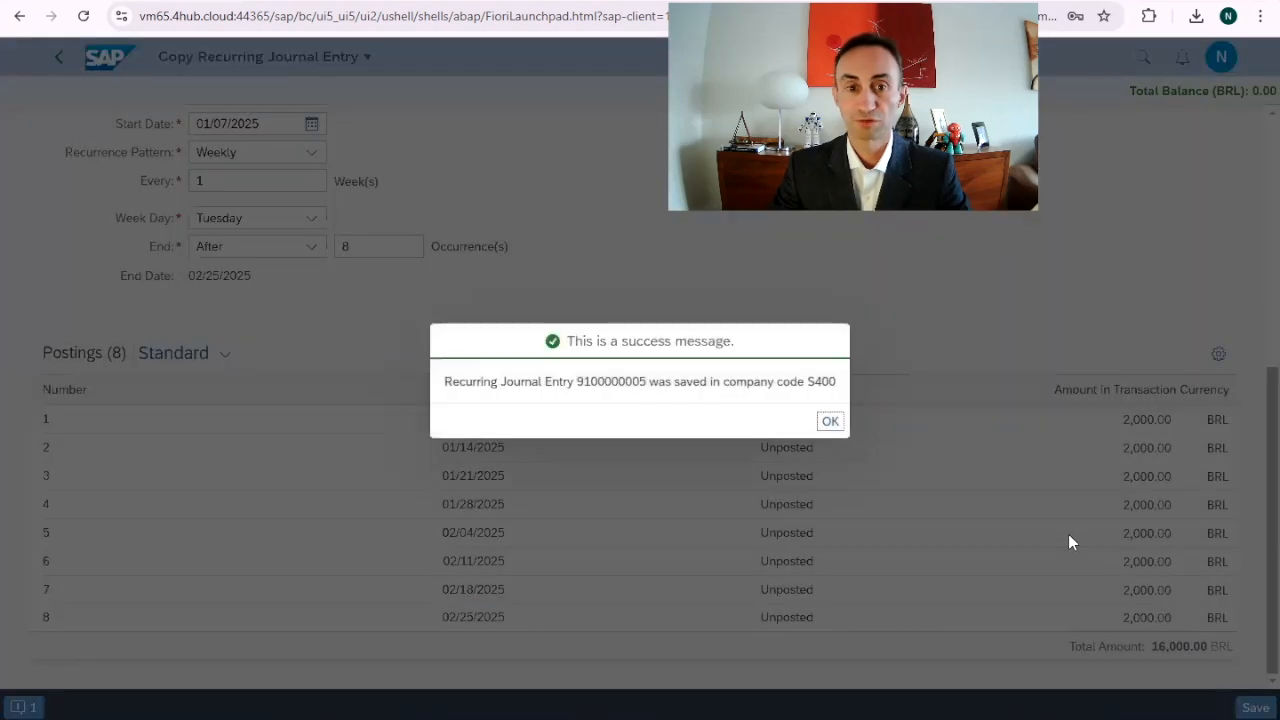
left_click(828, 422)
left_click(59, 58)
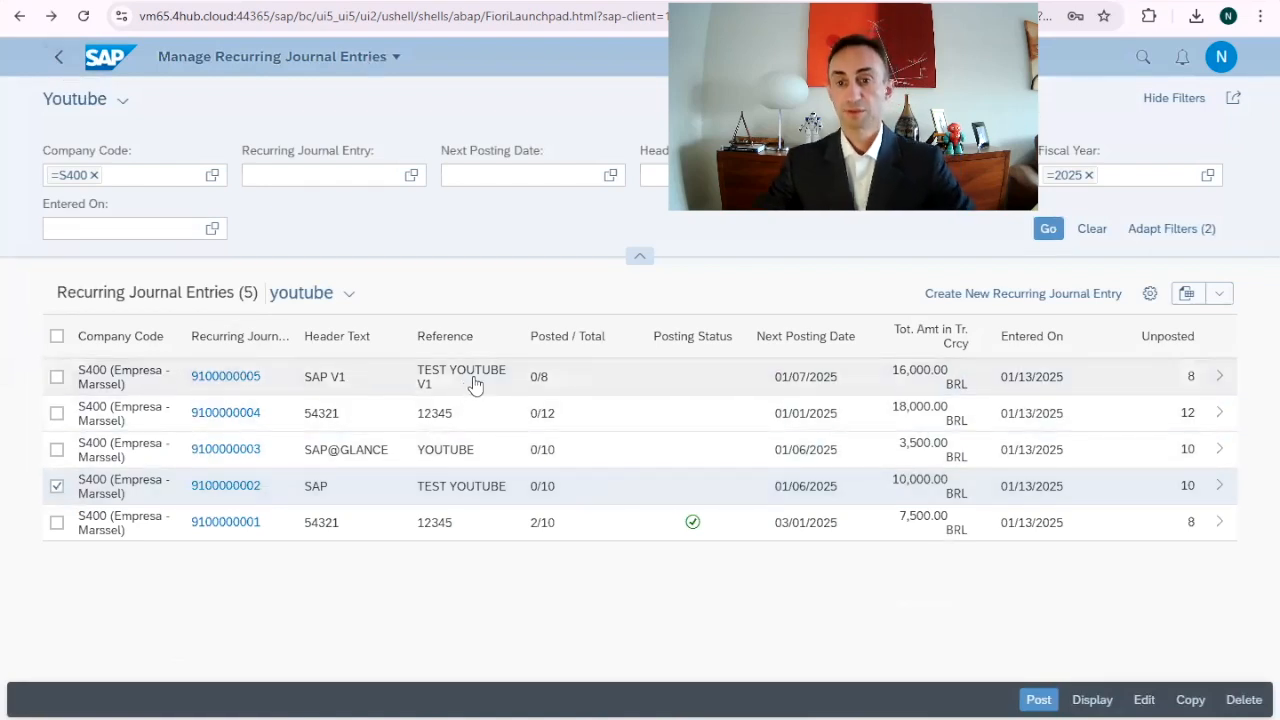
- Display the SAP@GLANCE entry instead of the SAP one, review its recurrence rule and line items, and return to the list
left_click(55, 487)
left_click(56, 450)
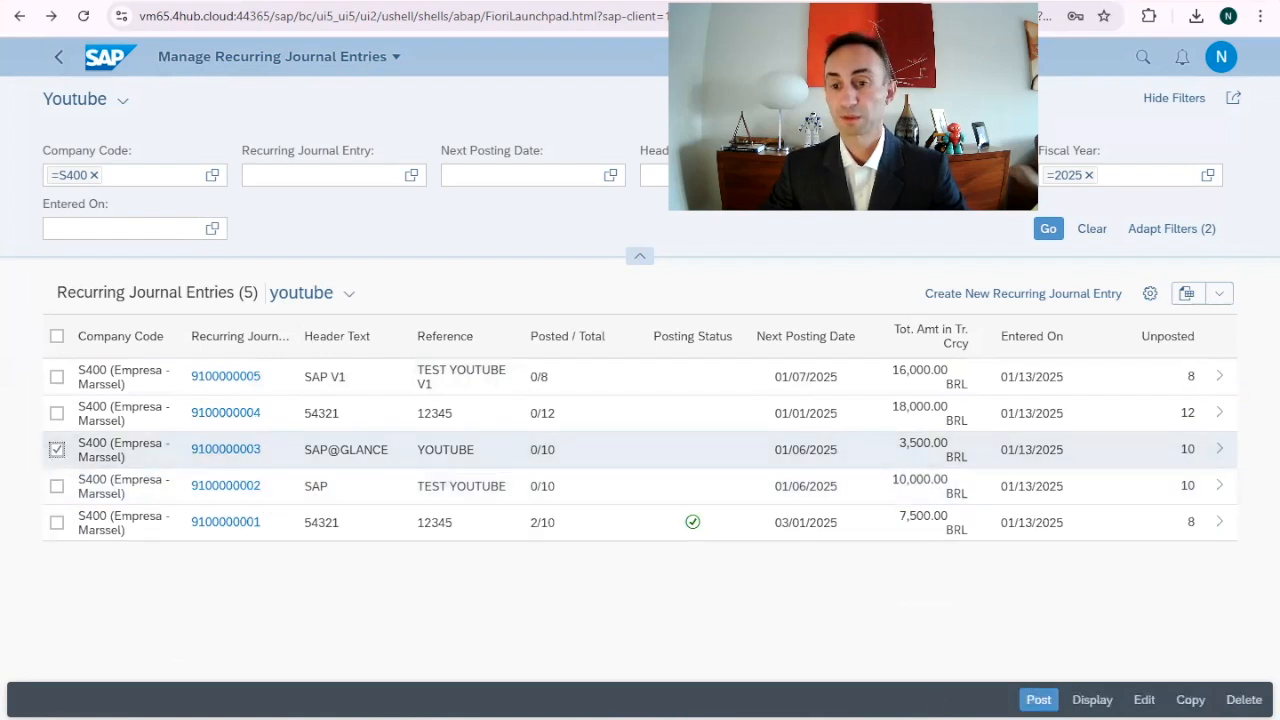
left_click(1090, 700)
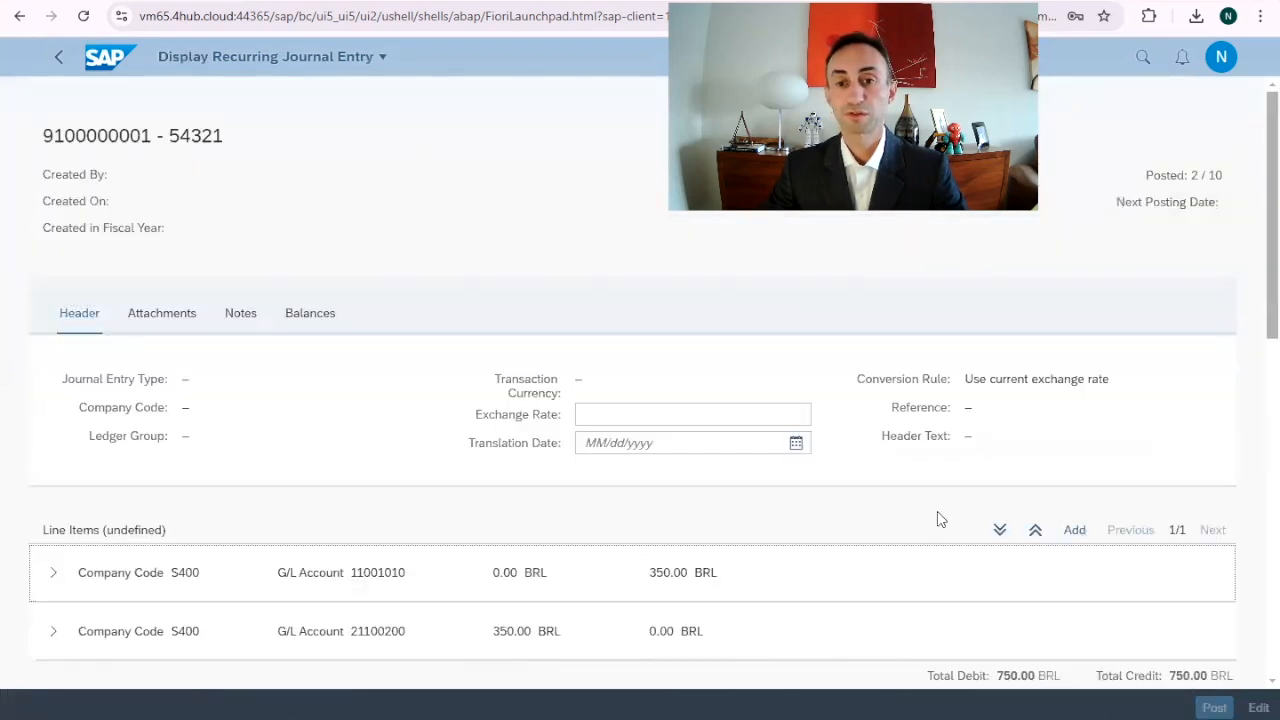
scroll(937, 519, "down", 6)
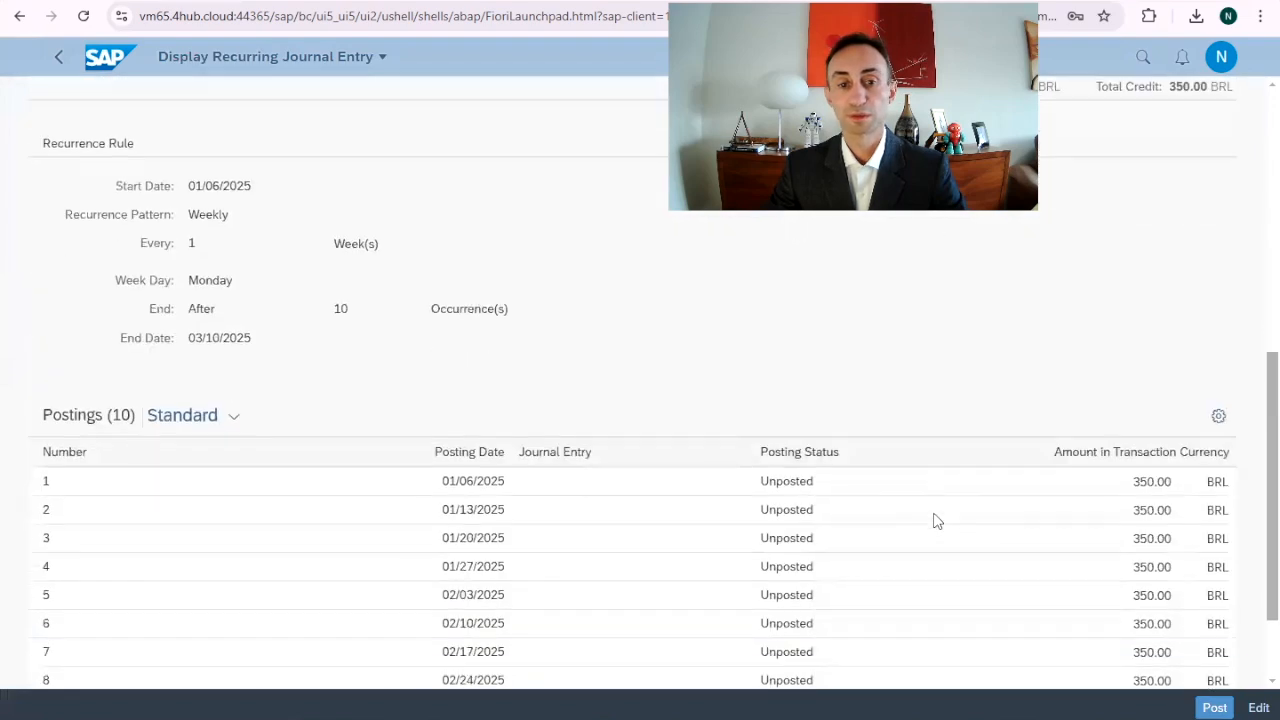
scroll(931, 520, "up", 10)
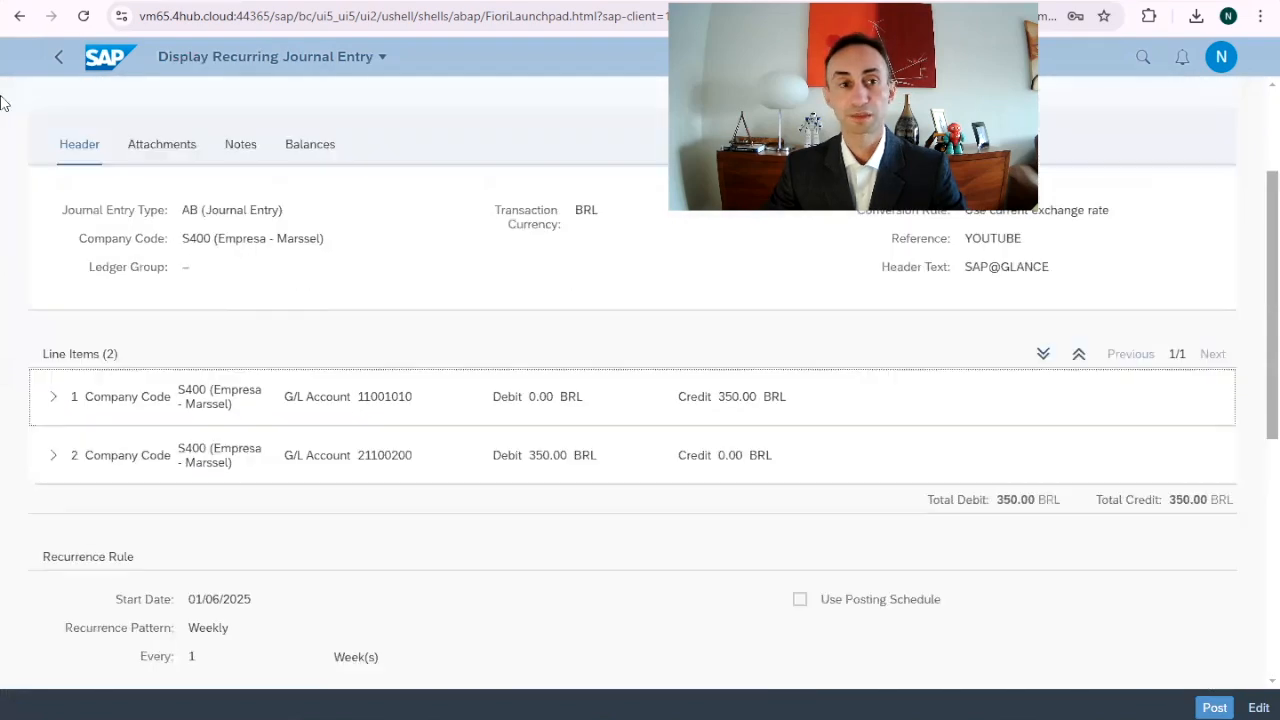
left_click(54, 62)
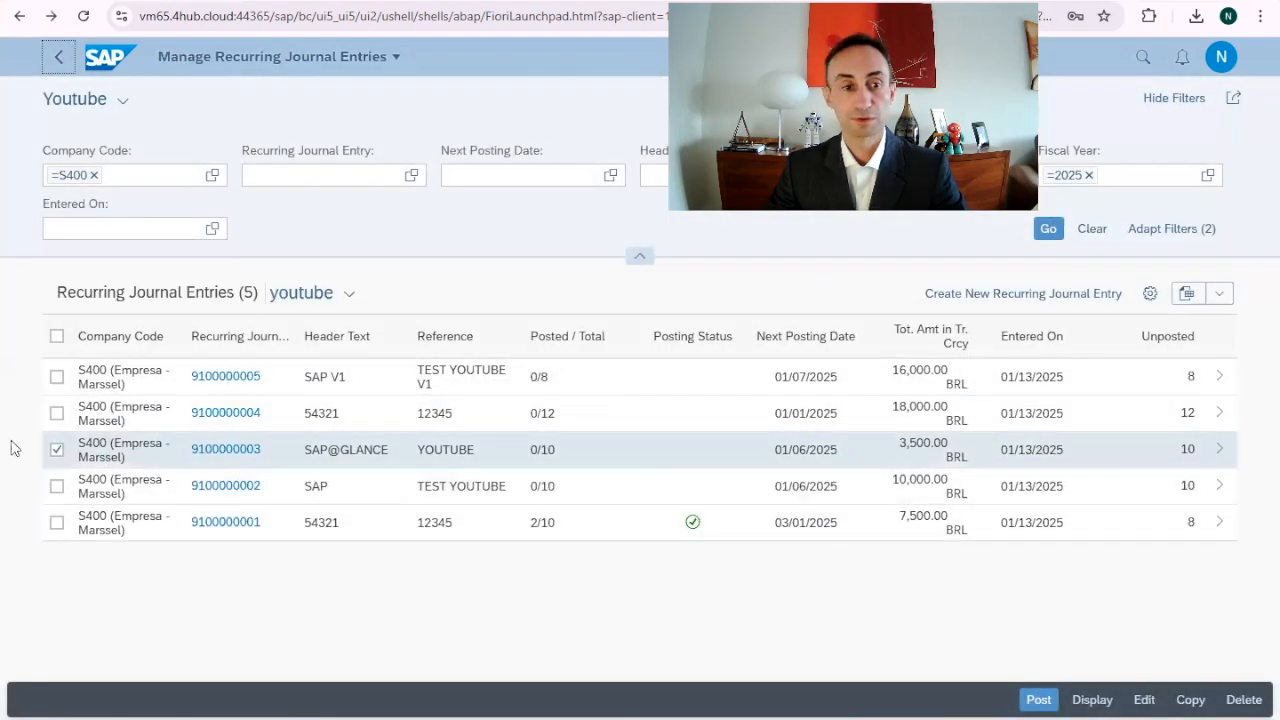
- Open the SAP@GLANCE entry directly from its list row, examine its scheduled postings, and go back to the list
left_click(56, 450)
left_click(1222, 457)
scroll(1052, 467, "down", 5)
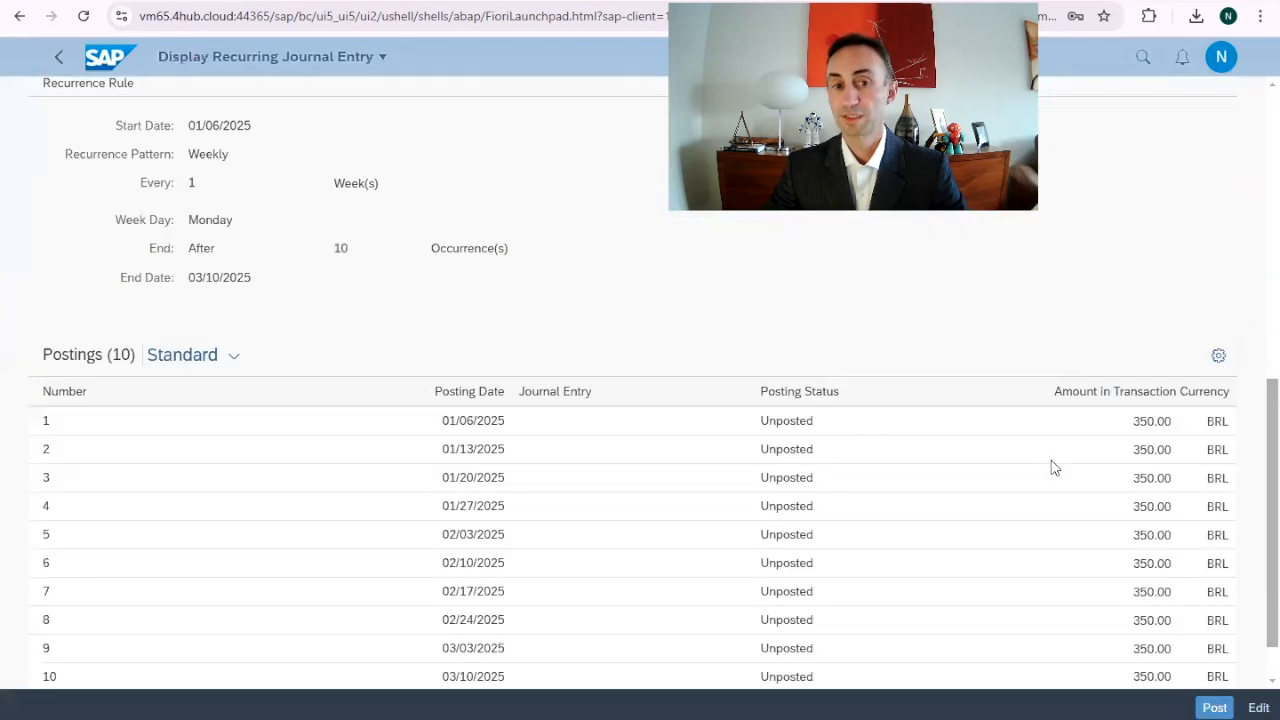
scroll(746, 414, "up", 5)
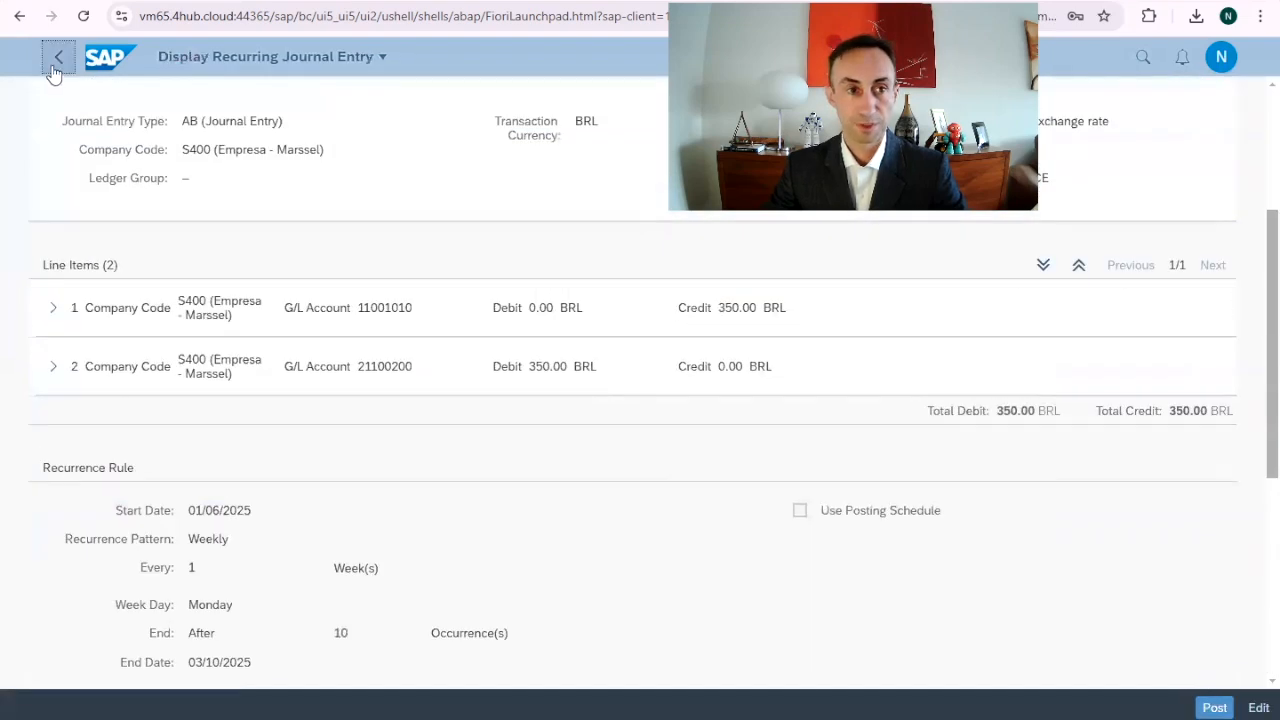
left_click(57, 62)
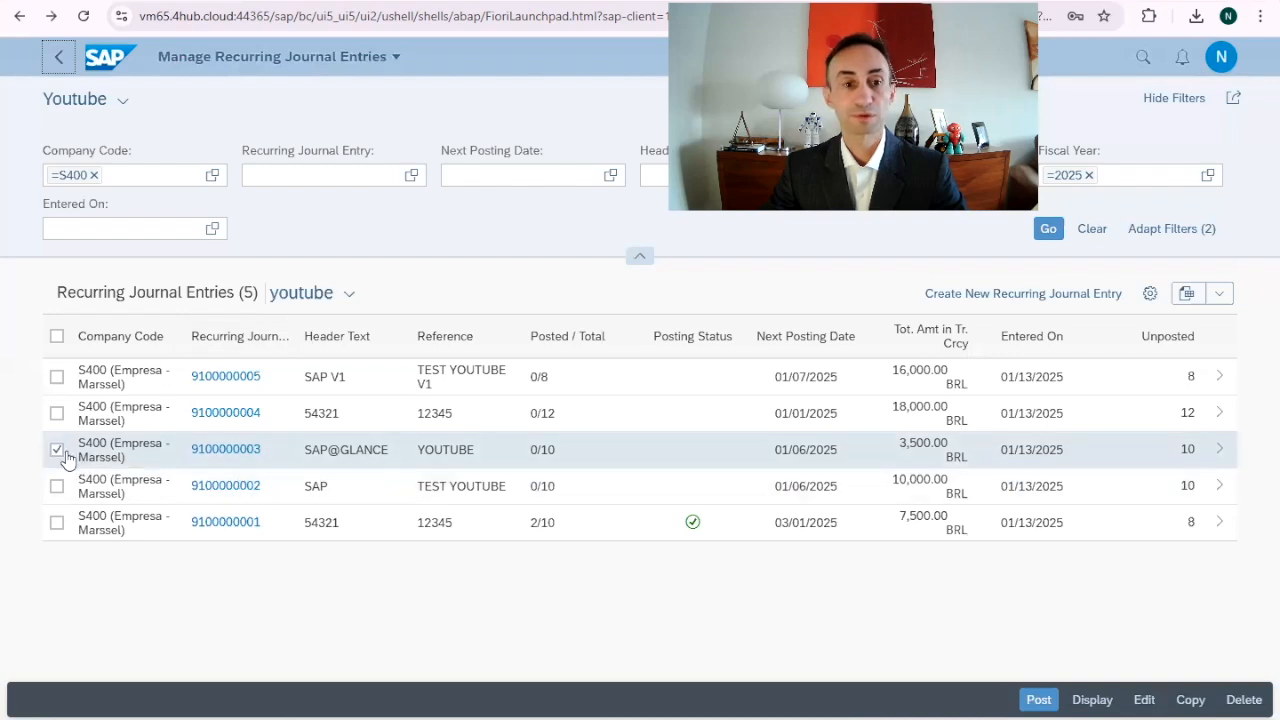
- Delete the recurring journal entry with header text 54321 and a total amount of 18,000.00 BRL
left_click(57, 450)
left_click(57, 413)
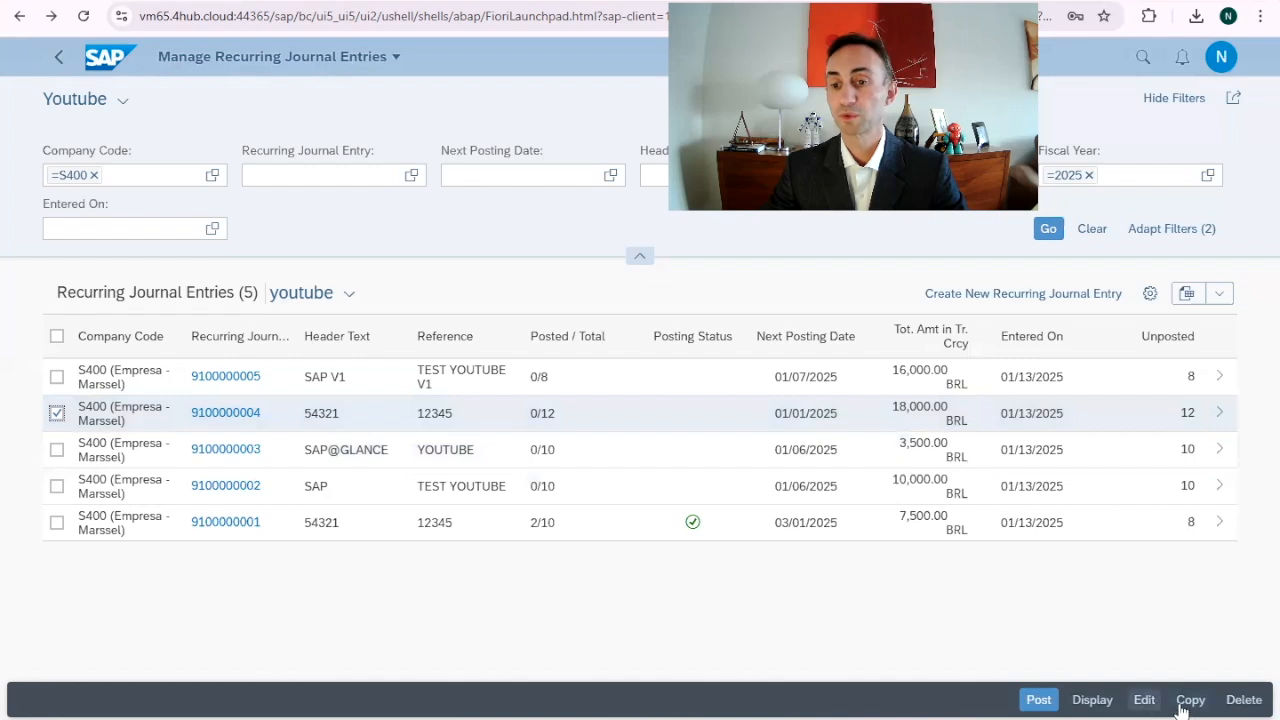
left_click(1240, 702)
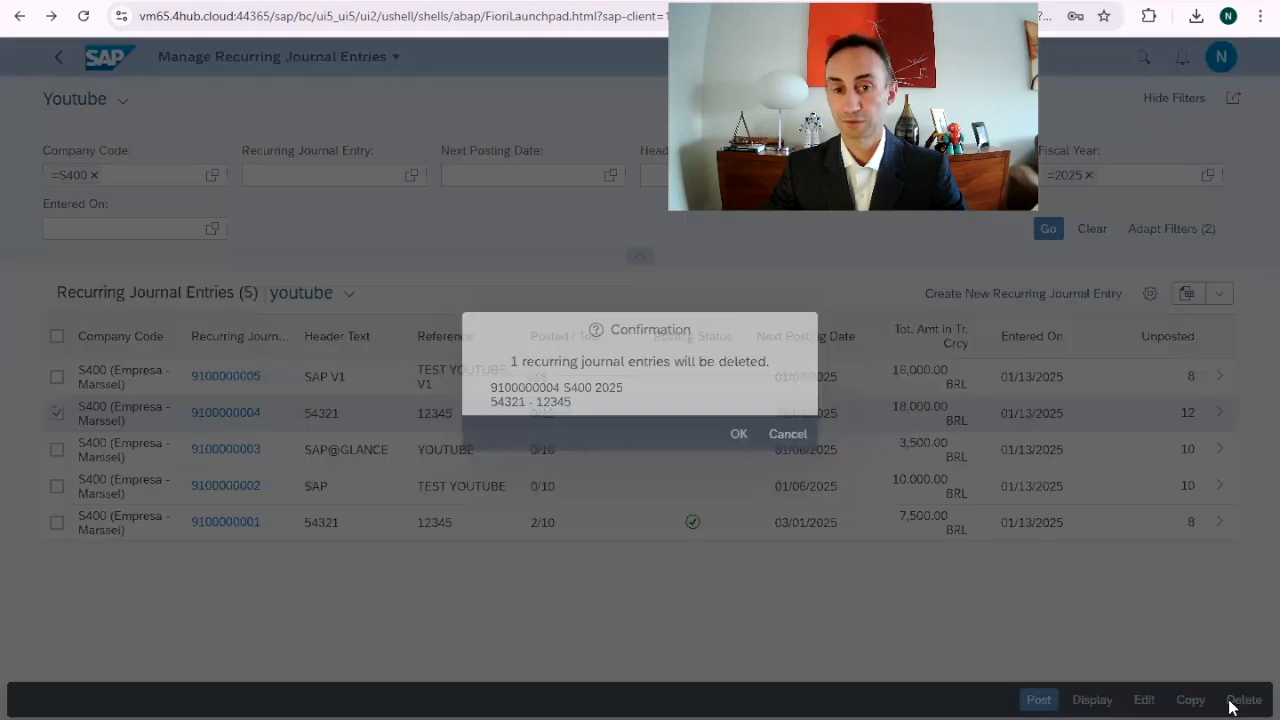
left_click(738, 436)
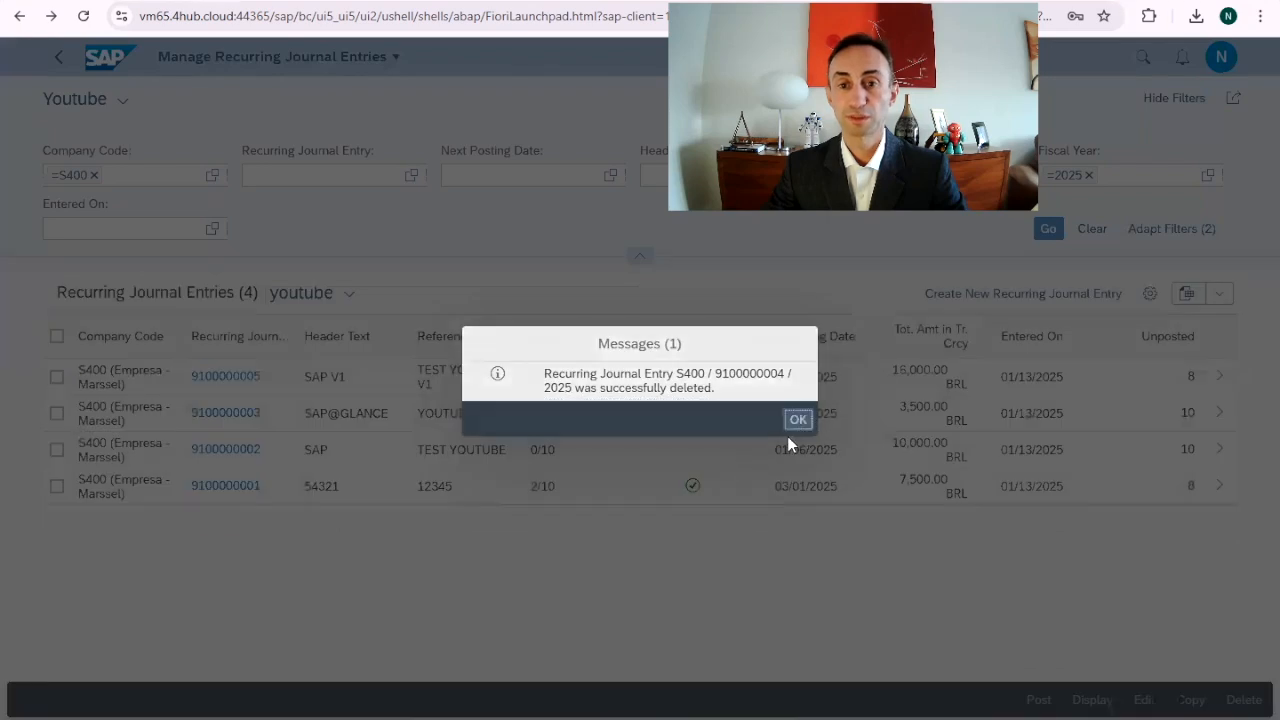
left_click(790, 430)
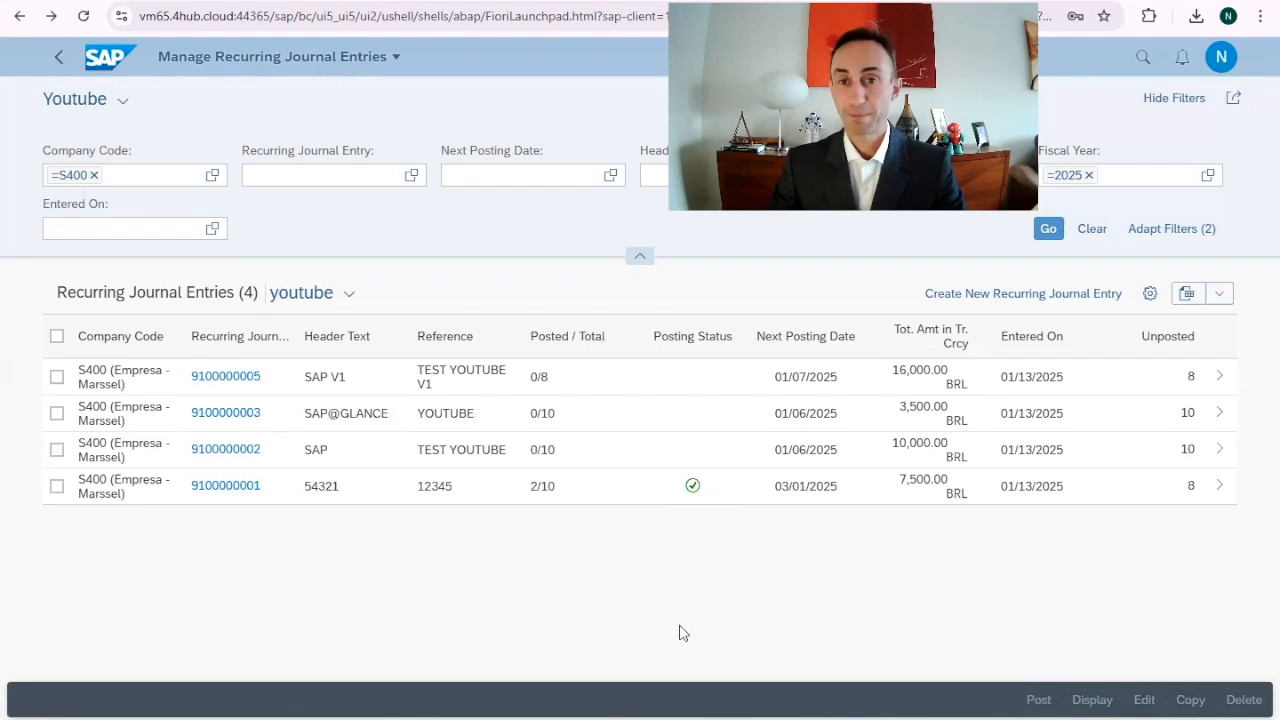
- Post the SAP V1 recurring journal entry up to 01/07/2025 without a specific posting date
left_click(57, 377)
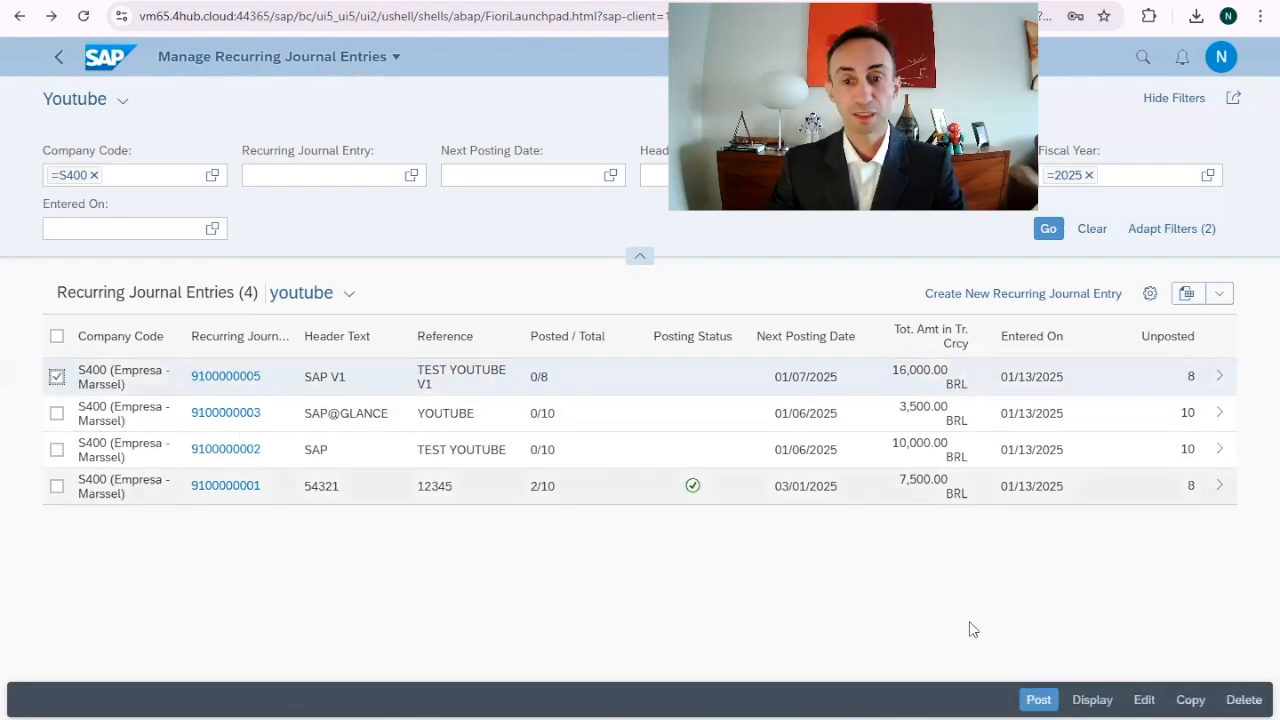
left_click(1038, 701)
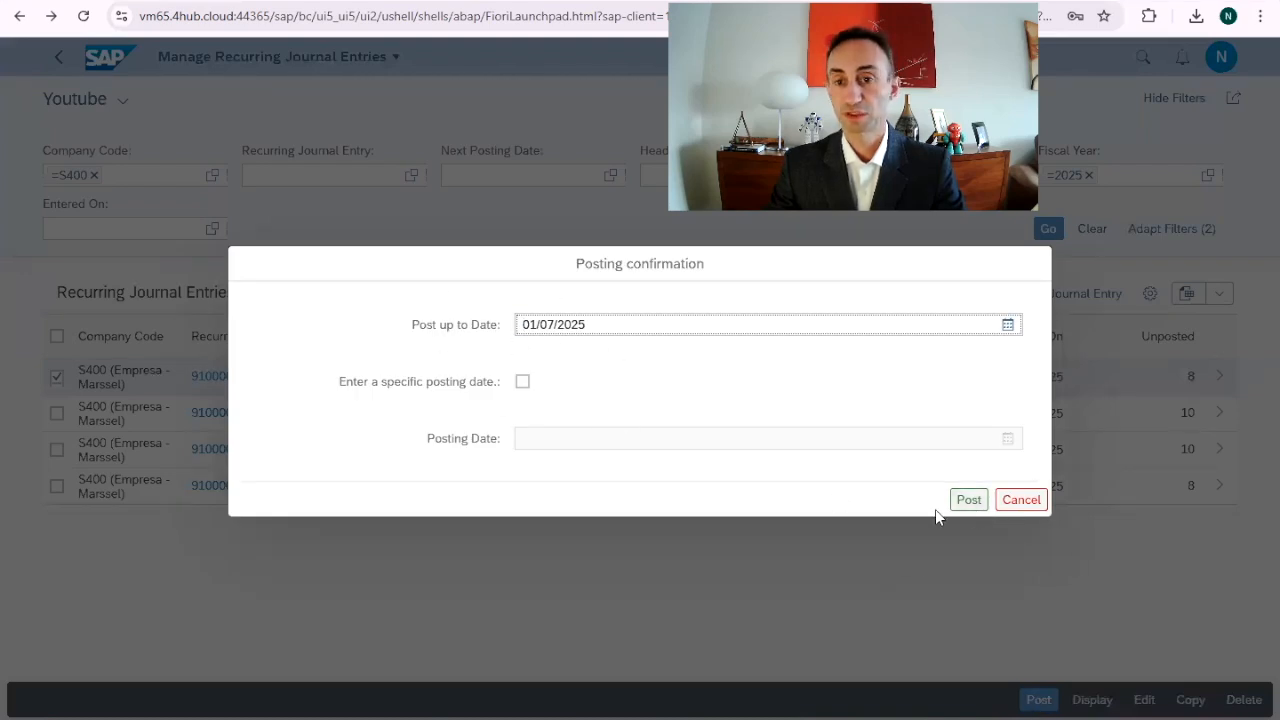
left_click(969, 500)
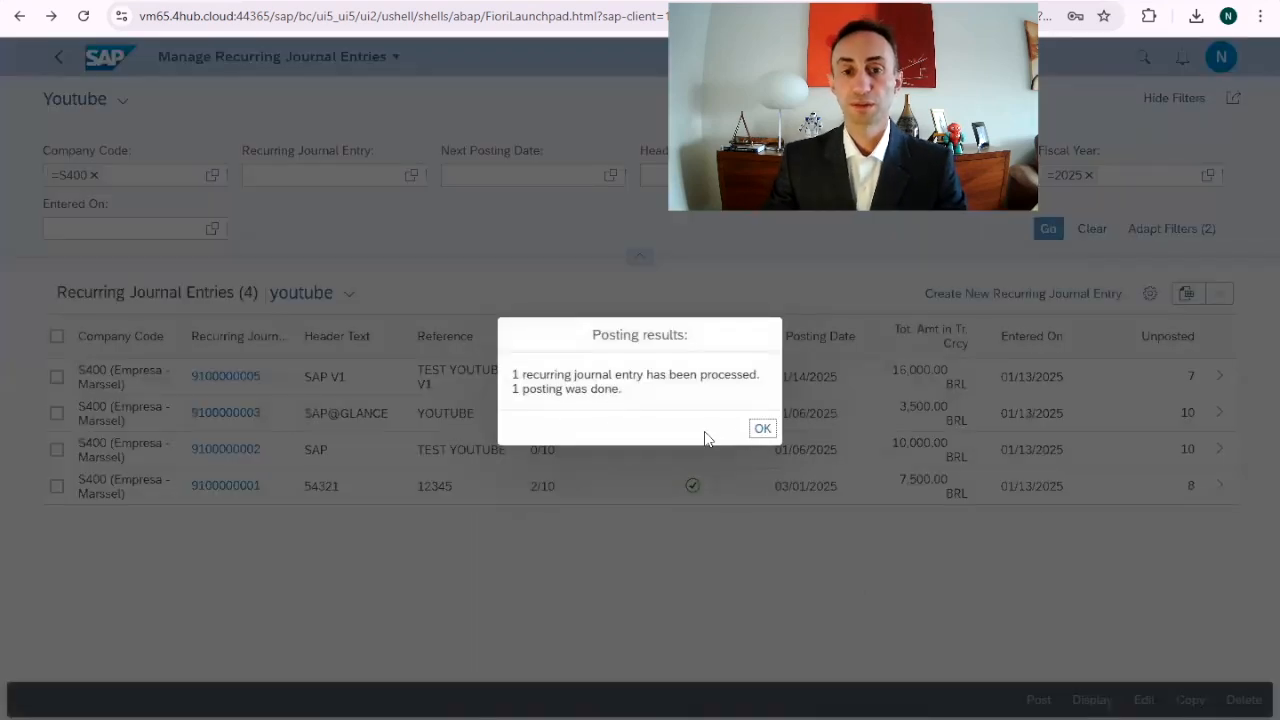
left_click(760, 429)
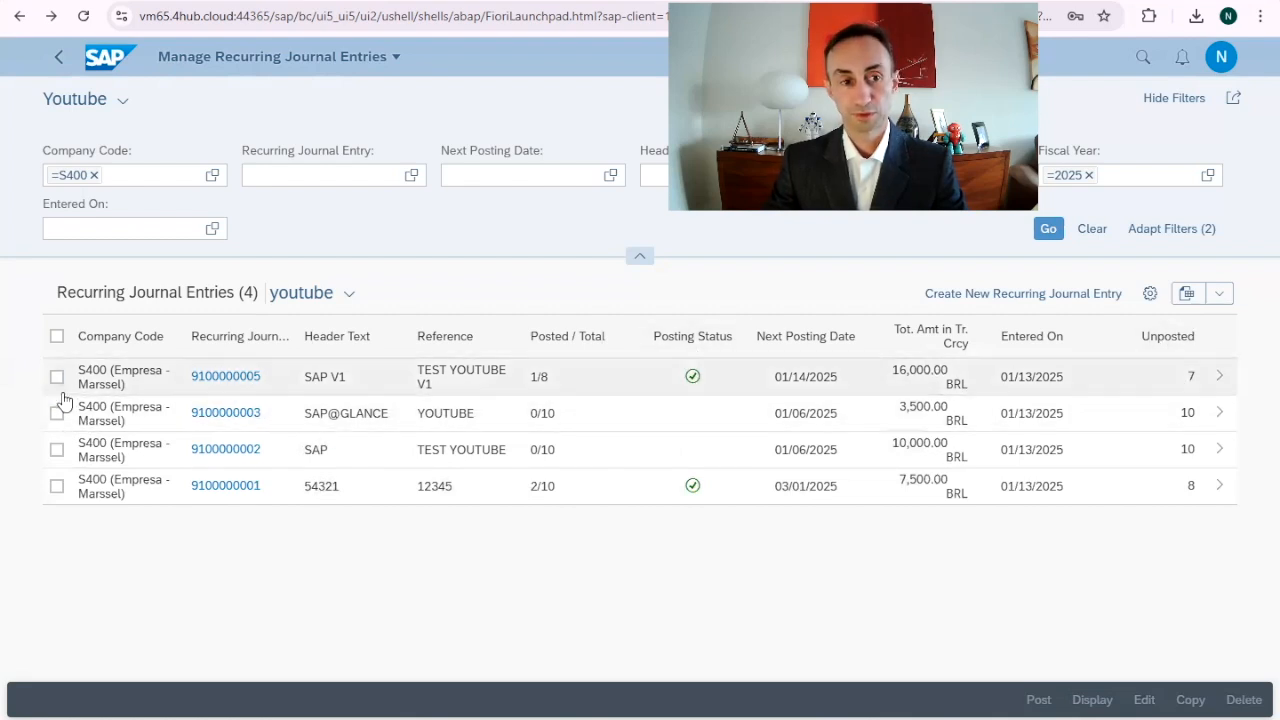
- Check the posting statuses and journal entry link of the SAP V1 entry, and return to the list
left_click(1221, 383)
scroll(997, 549, "down", 10)
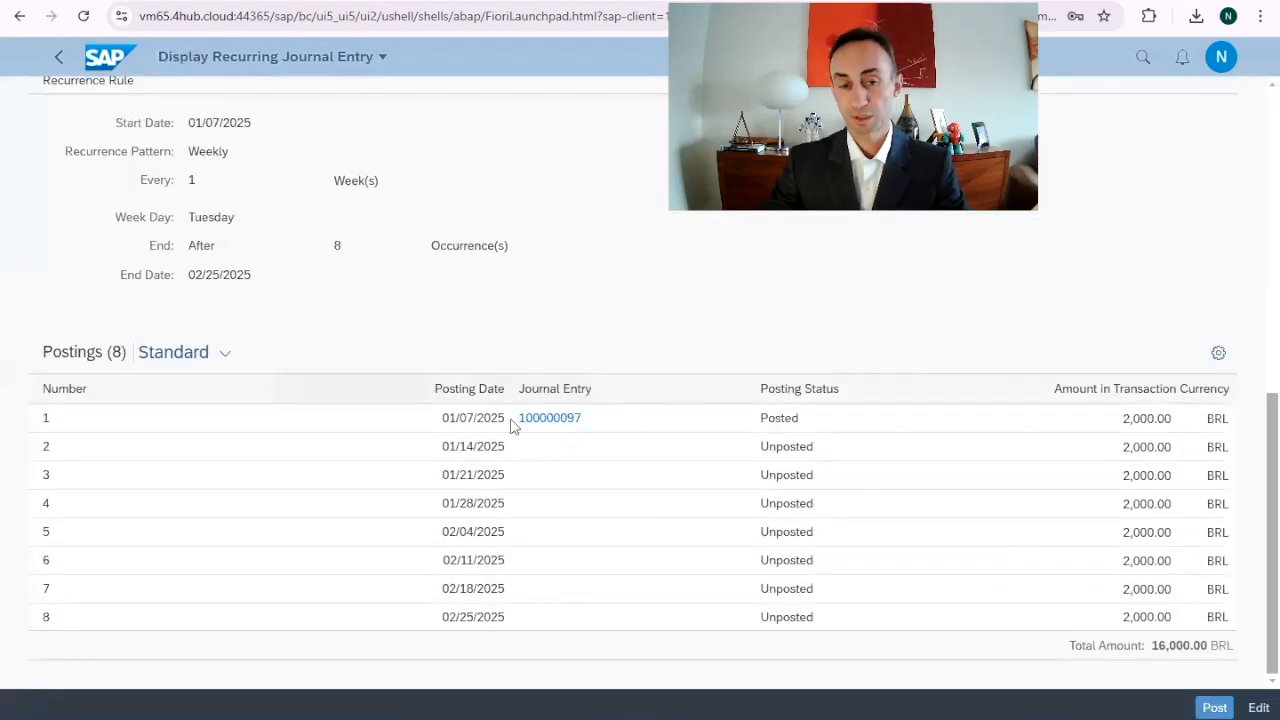
left_click(58, 57)
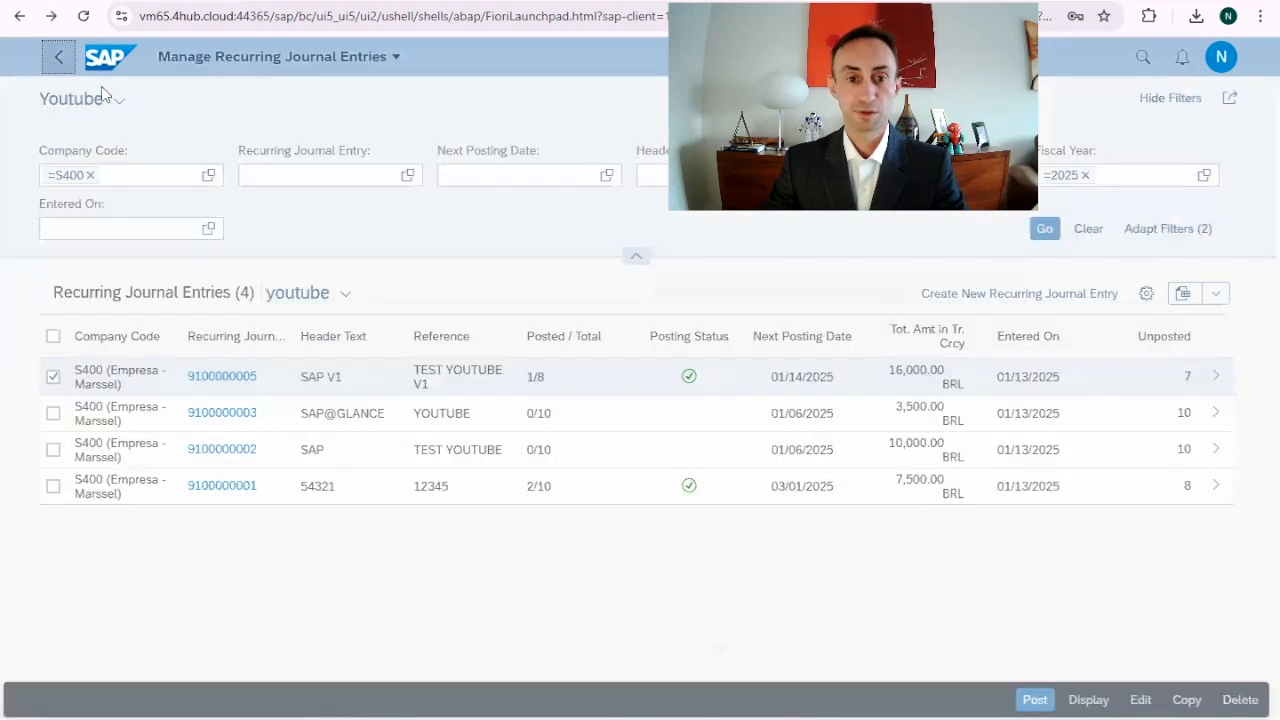
- Review the postings of the 7,500.00 BRL entry with header text 54321, and return to the list
left_click(1222, 487)
scroll(800, 466, "down", 10)
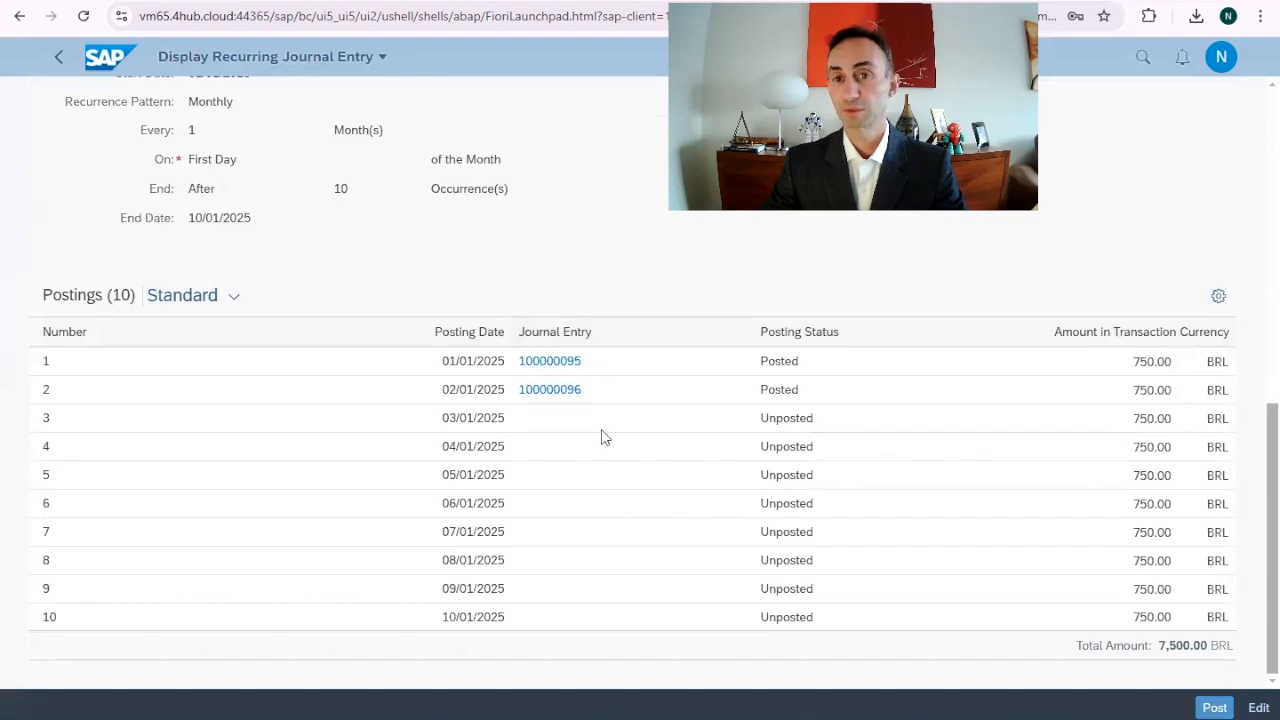
scroll(602, 437, "up", 10)
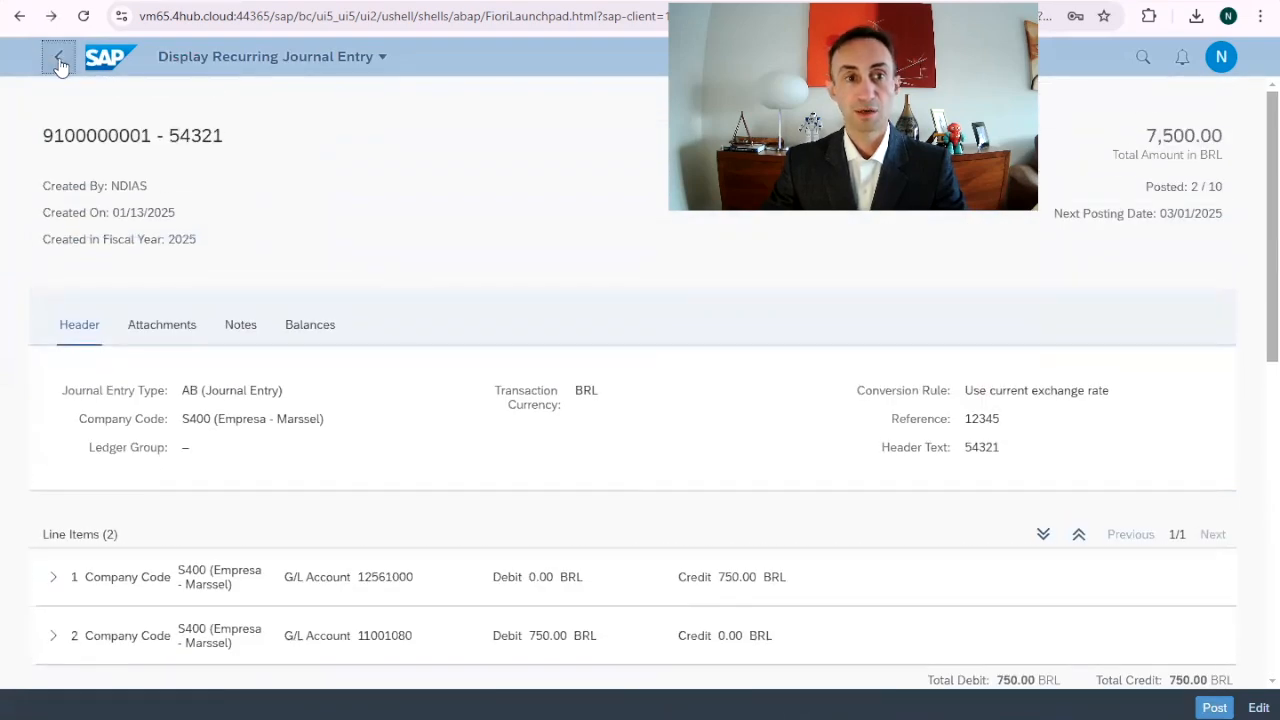
left_click(60, 62)
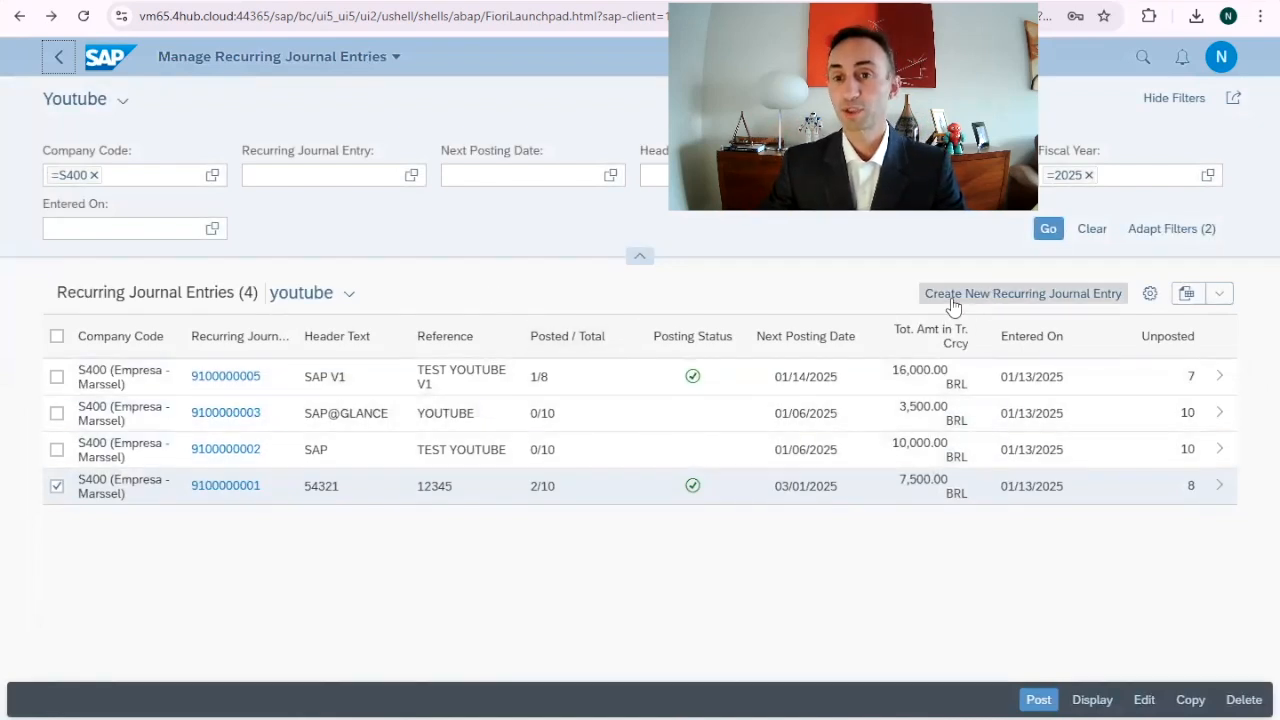
- Start a new recurring journal entry of type AB with transaction currency BRL, viewing the available ledger groups without choosing one
left_click(1032, 299)
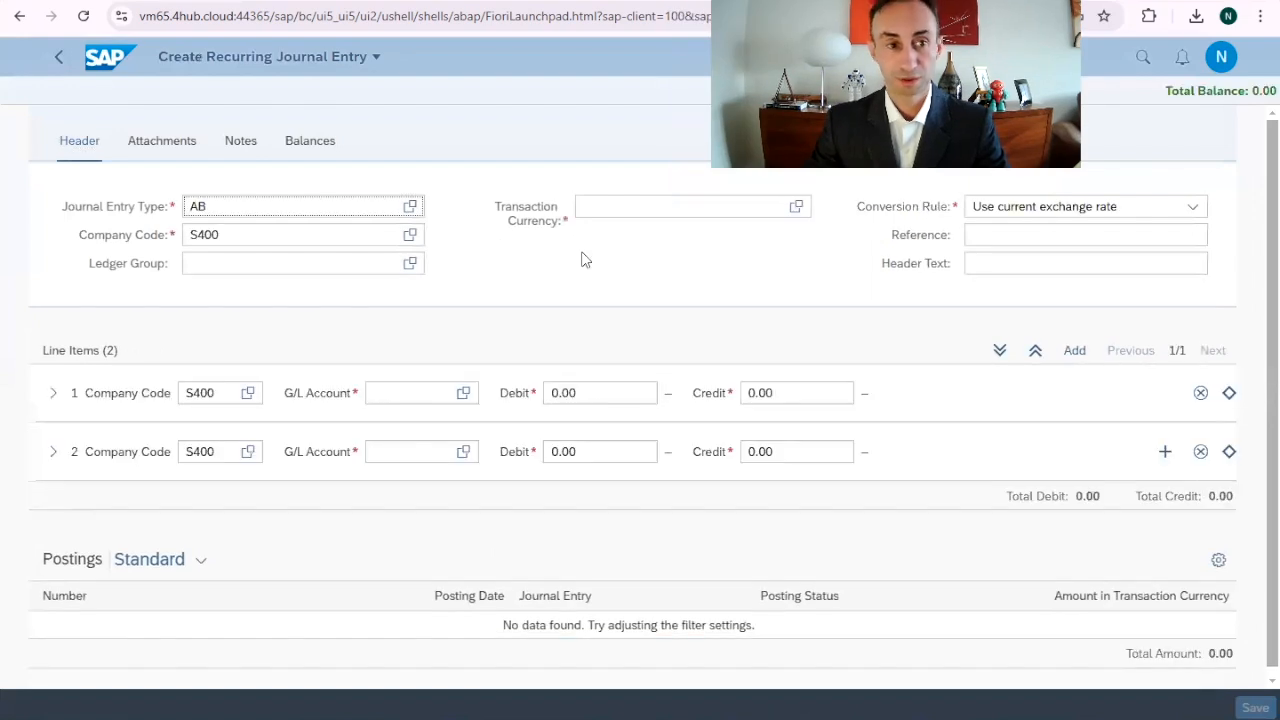
left_click(409, 212)
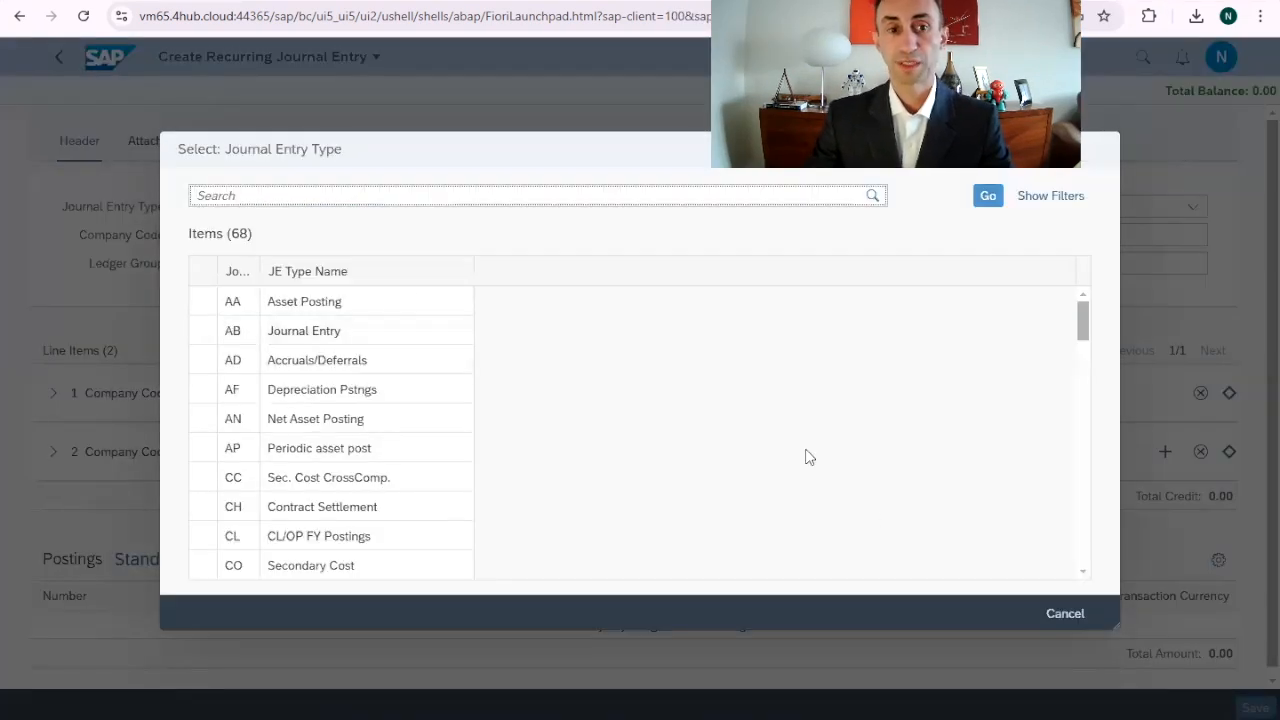
left_click(237, 330)
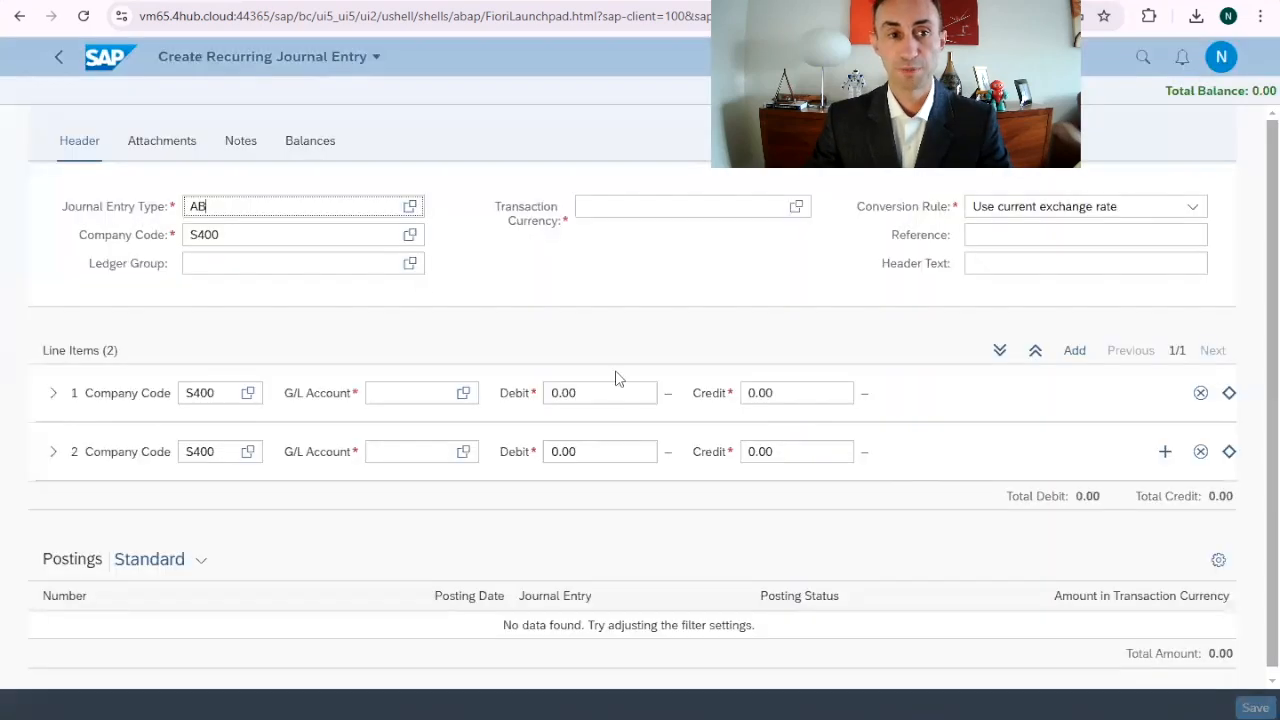
left_click(611, 210)
type("BR")
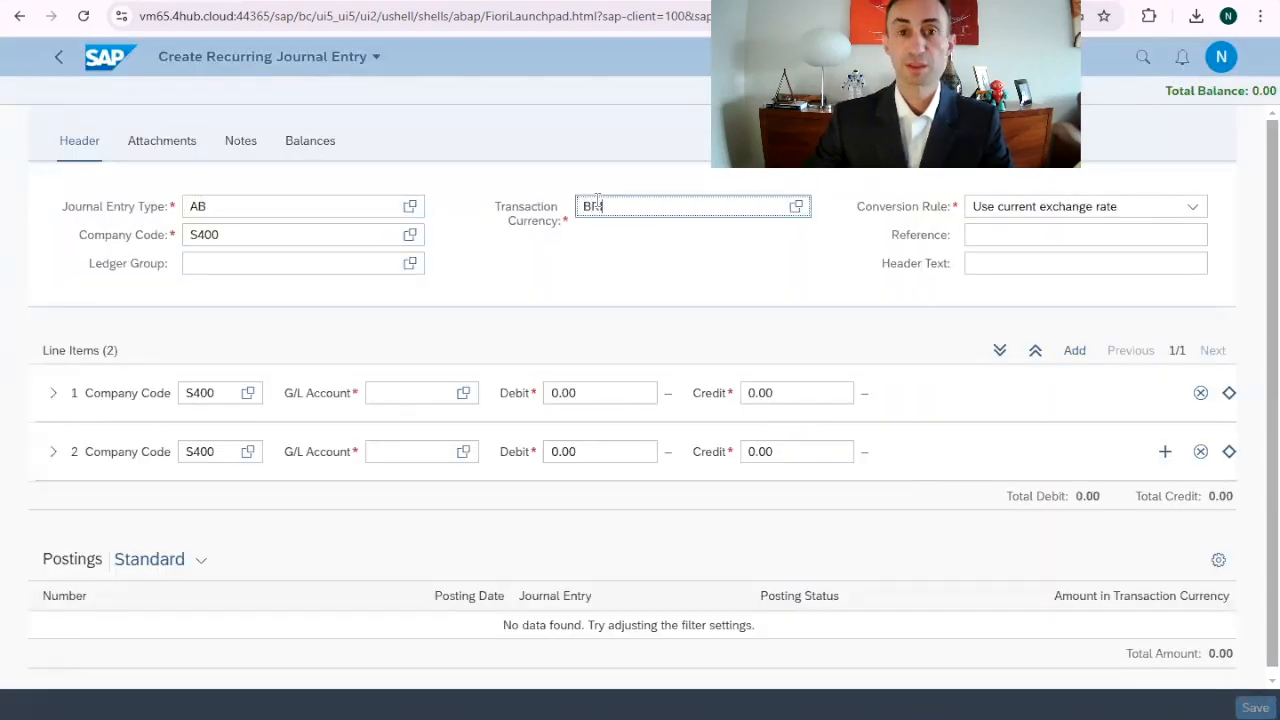
left_click(596, 264)
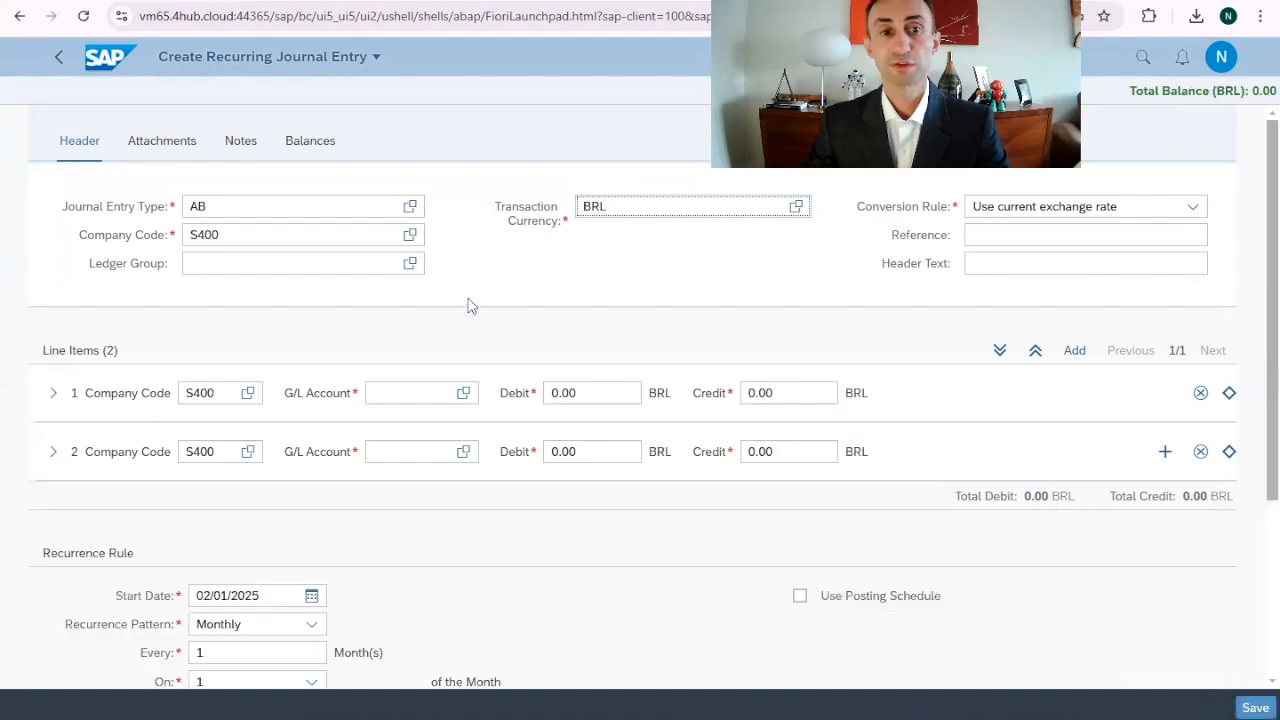
left_click(409, 264)
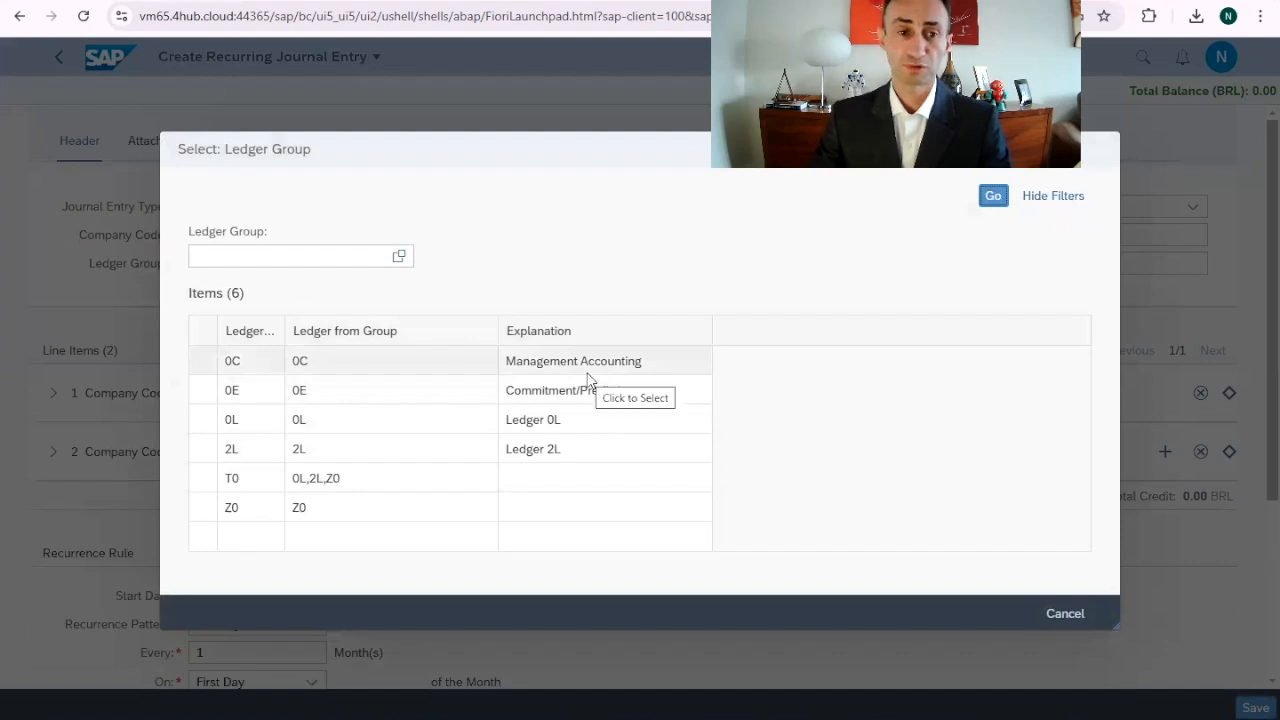
left_click(1065, 614)
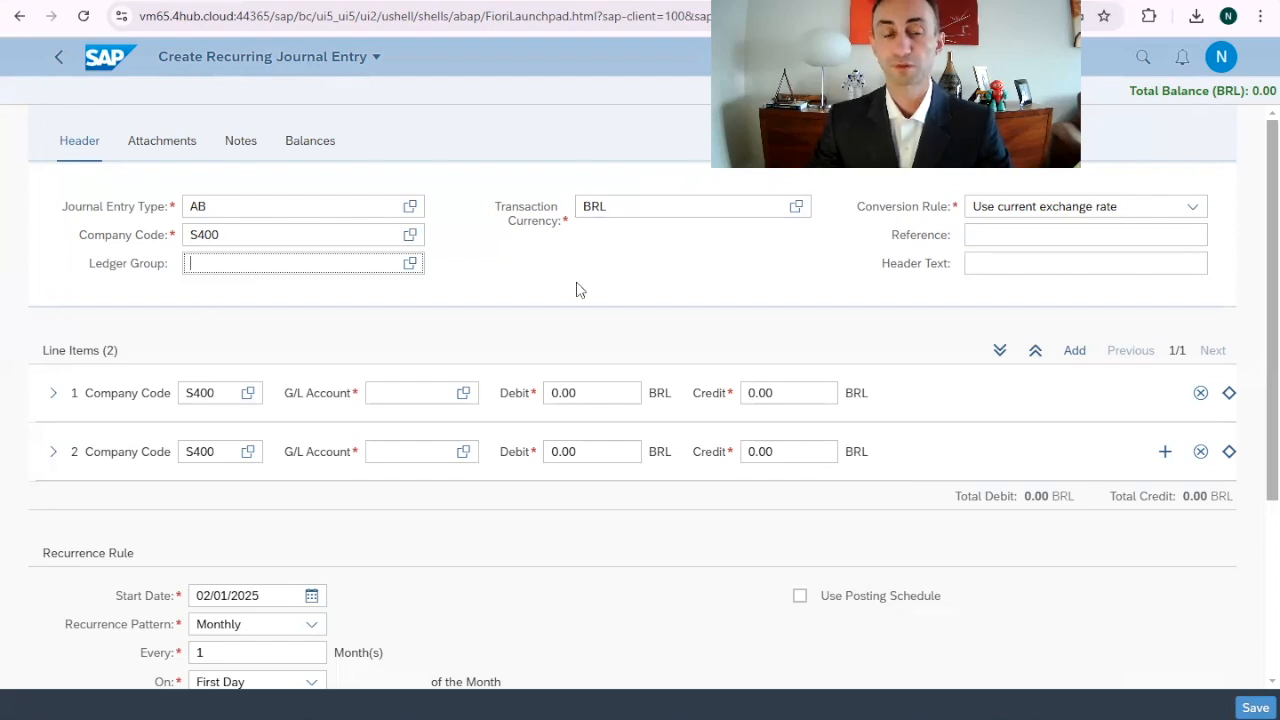
- Fill the first line item with G/L account 11001010 and a credit amount of 200 BRL
left_click(418, 395)
type("11001010")
key("Return")
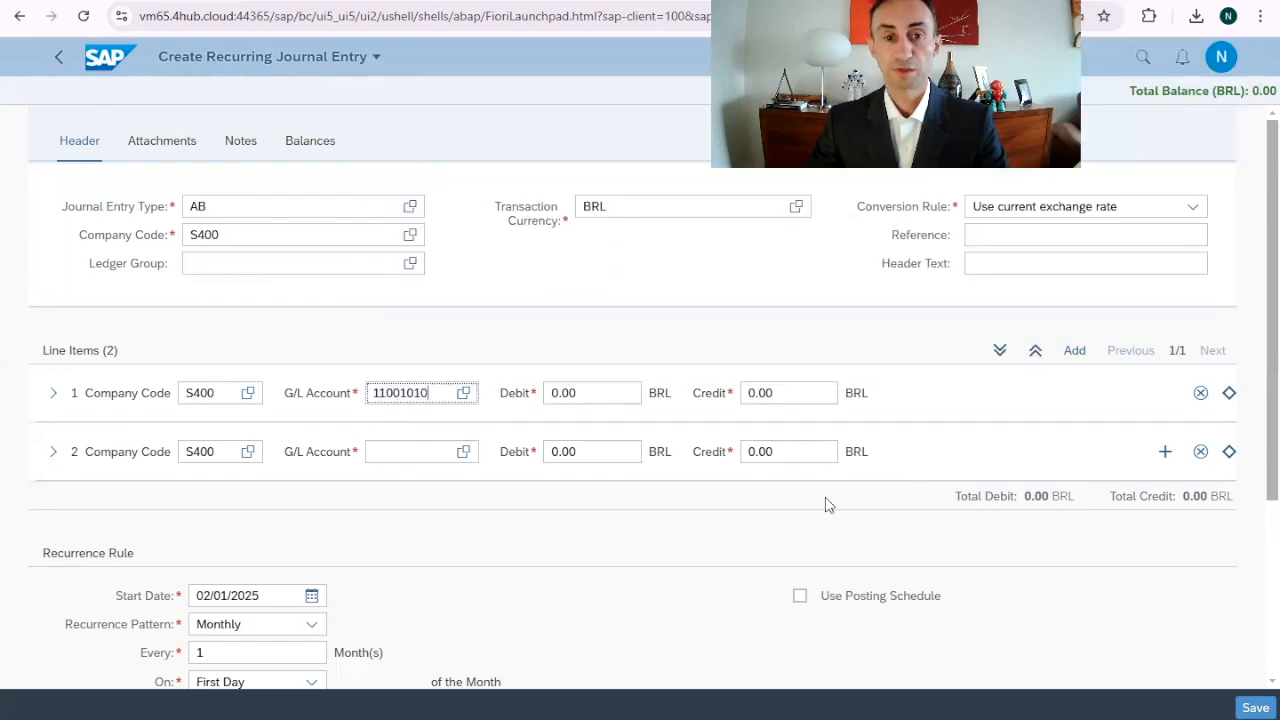
key("Tab")
key("Tab")
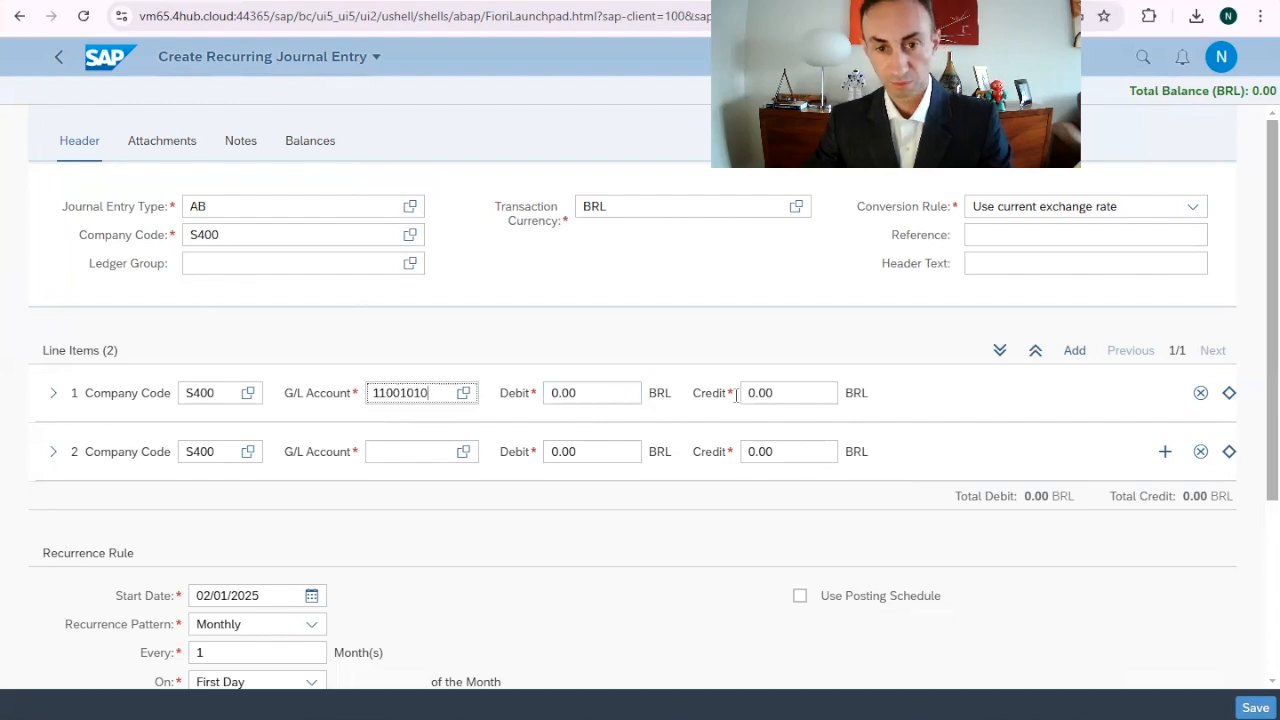
type("150")
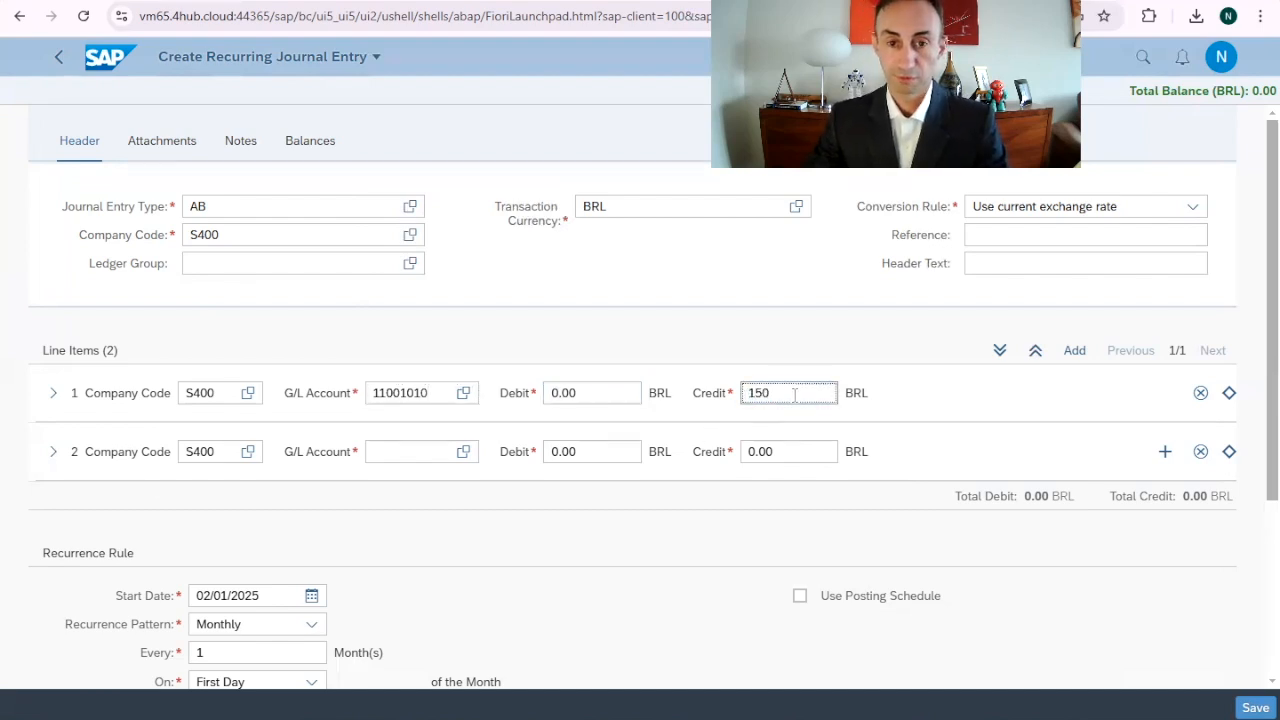
left_click_drag(790, 394, 721, 395)
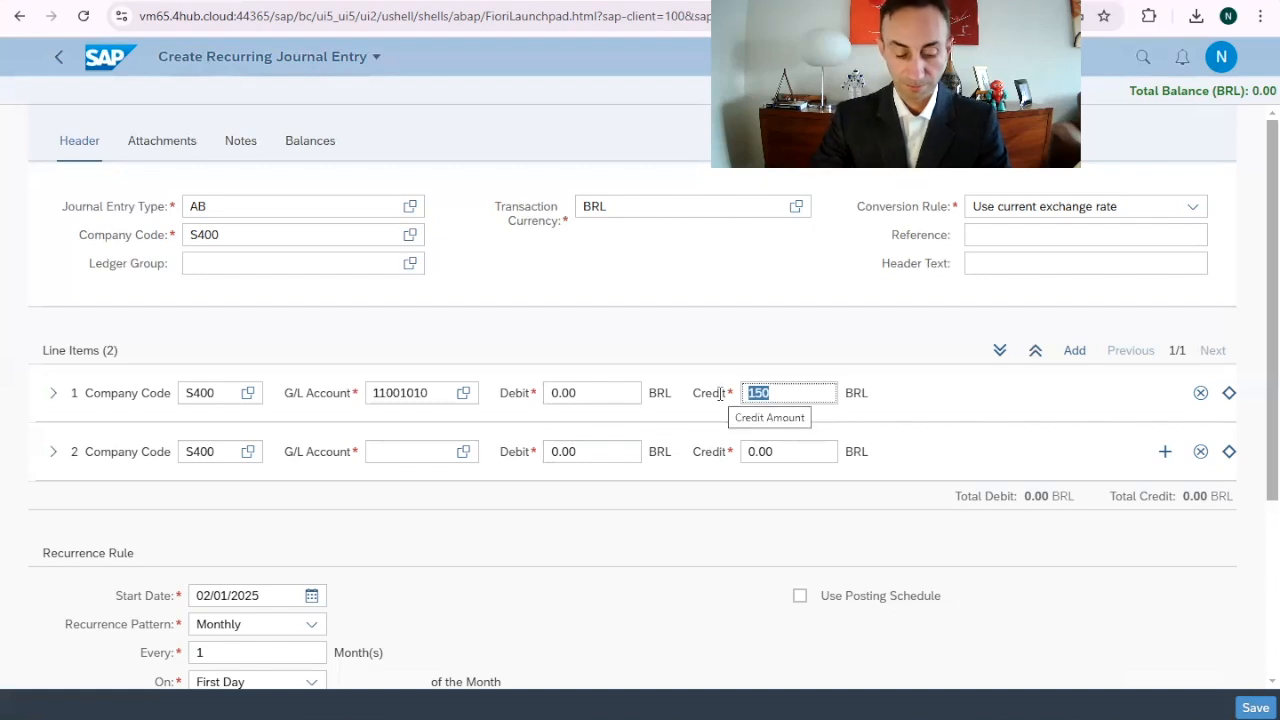
type("200")
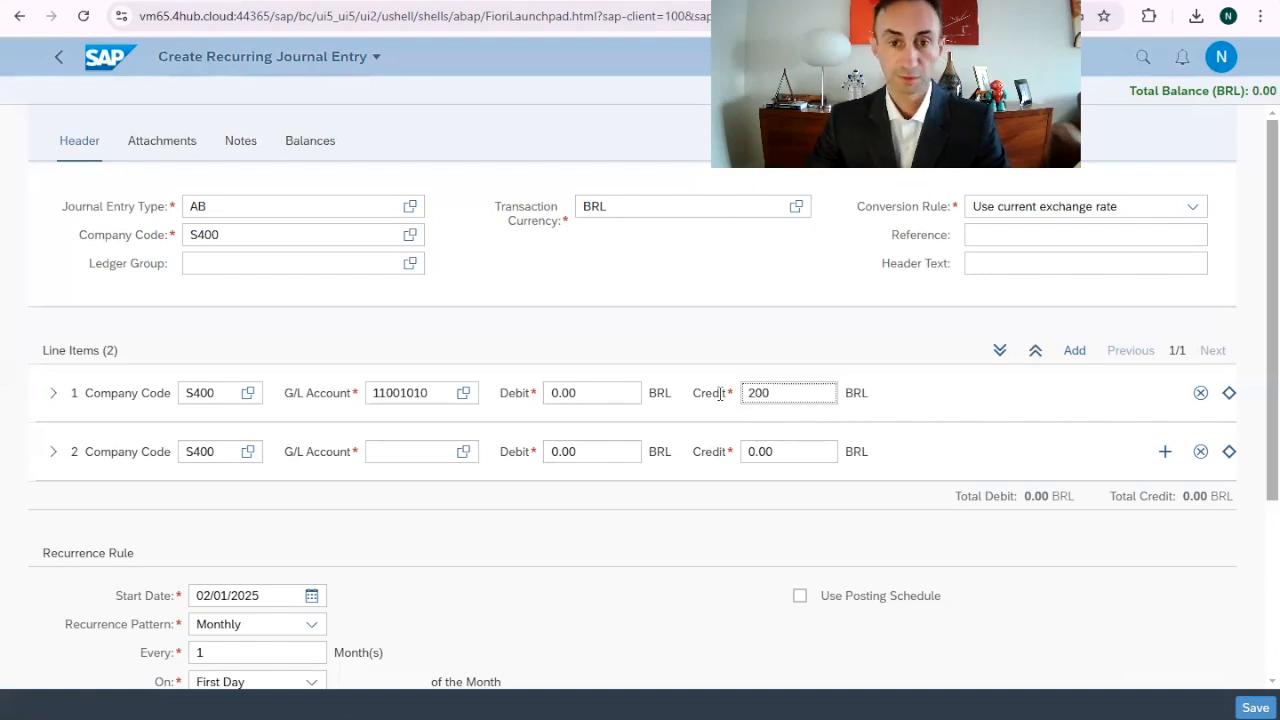
- Fill the second line item with G/L account 21100200 and a debit amount of 100 BRL
left_click(400, 451)
type("211002")
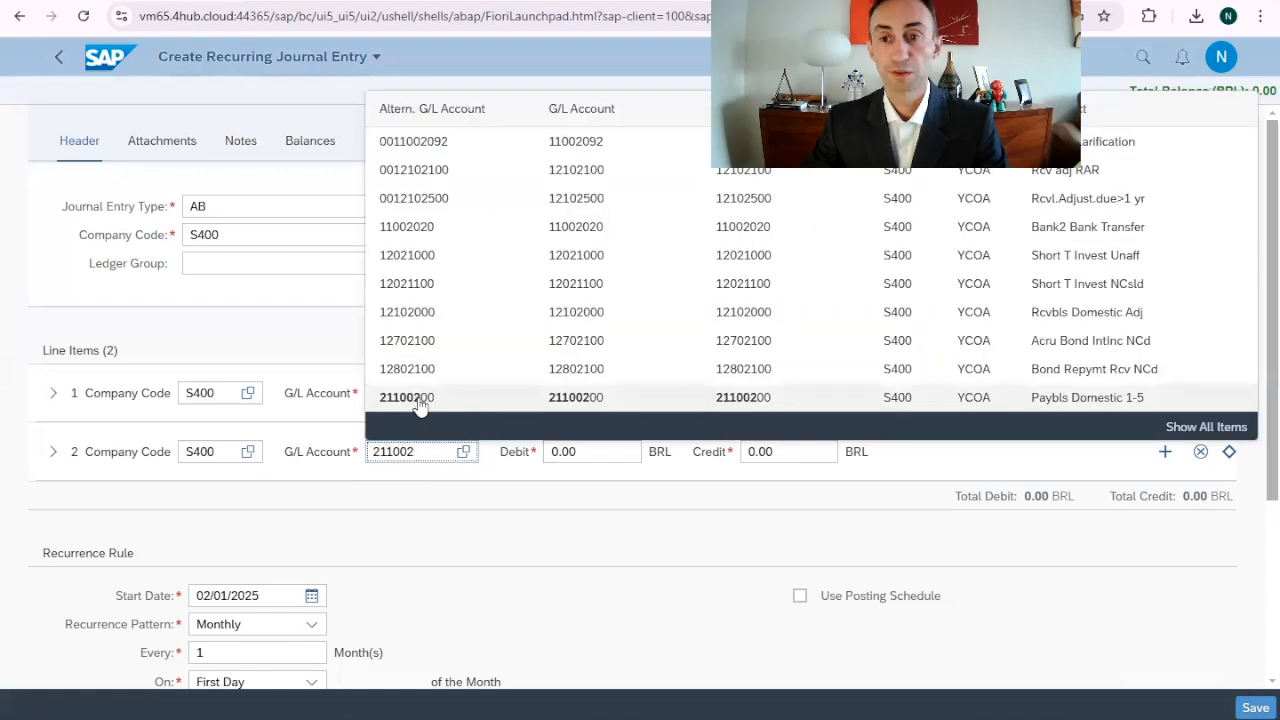
left_click(424, 405)
left_click_drag(620, 451, 528, 451)
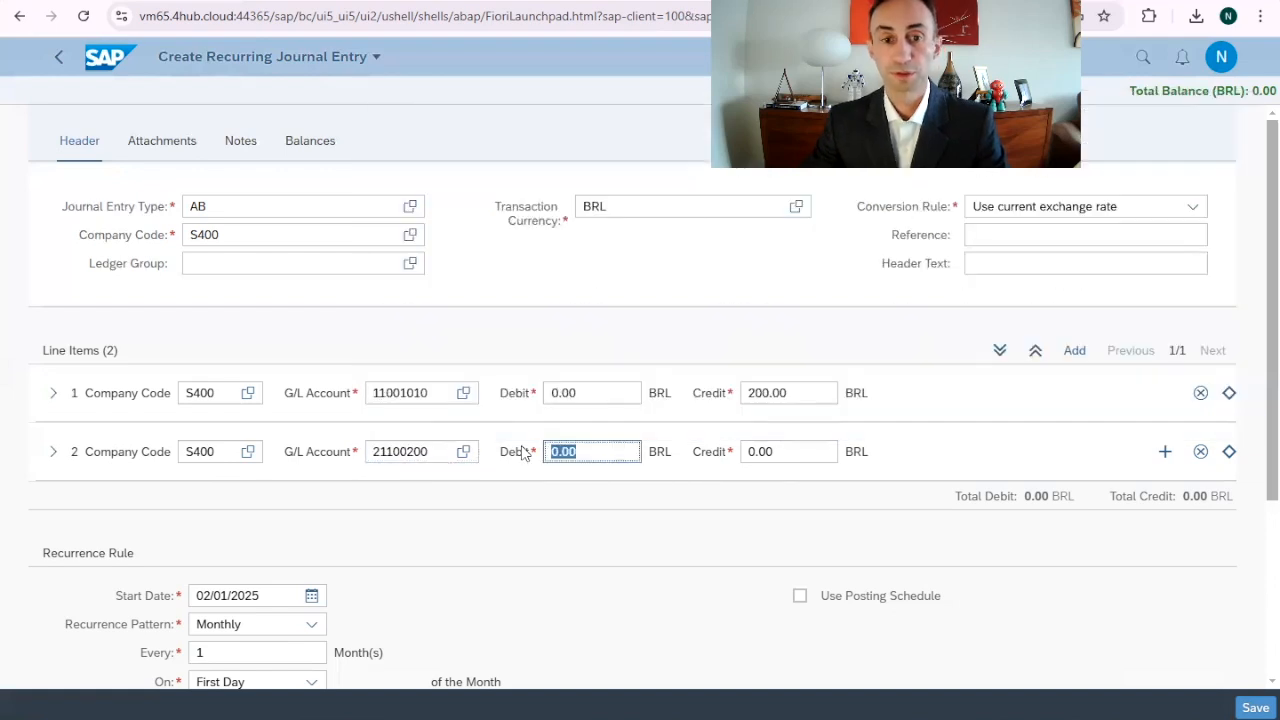
type("100")
- Add a third line item with G/L account 11001020 and a debit amount of 100 BRL
left_click(1165, 451)
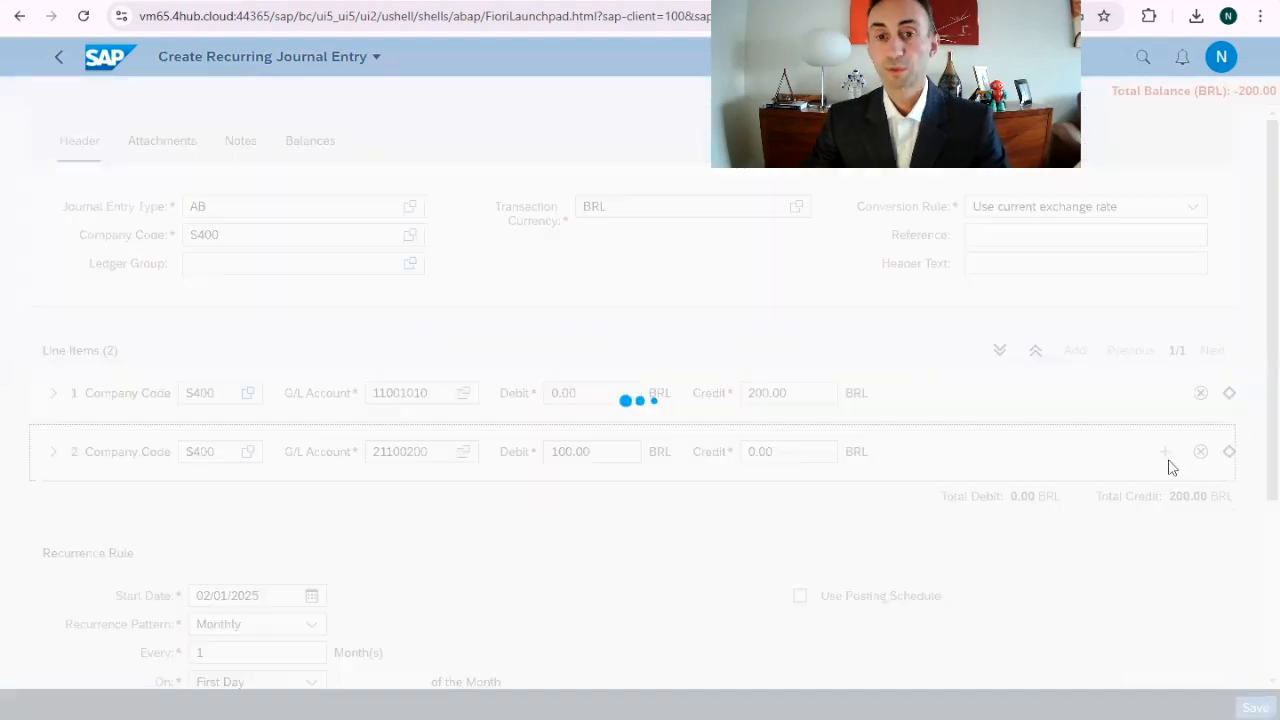
left_click(405, 510)
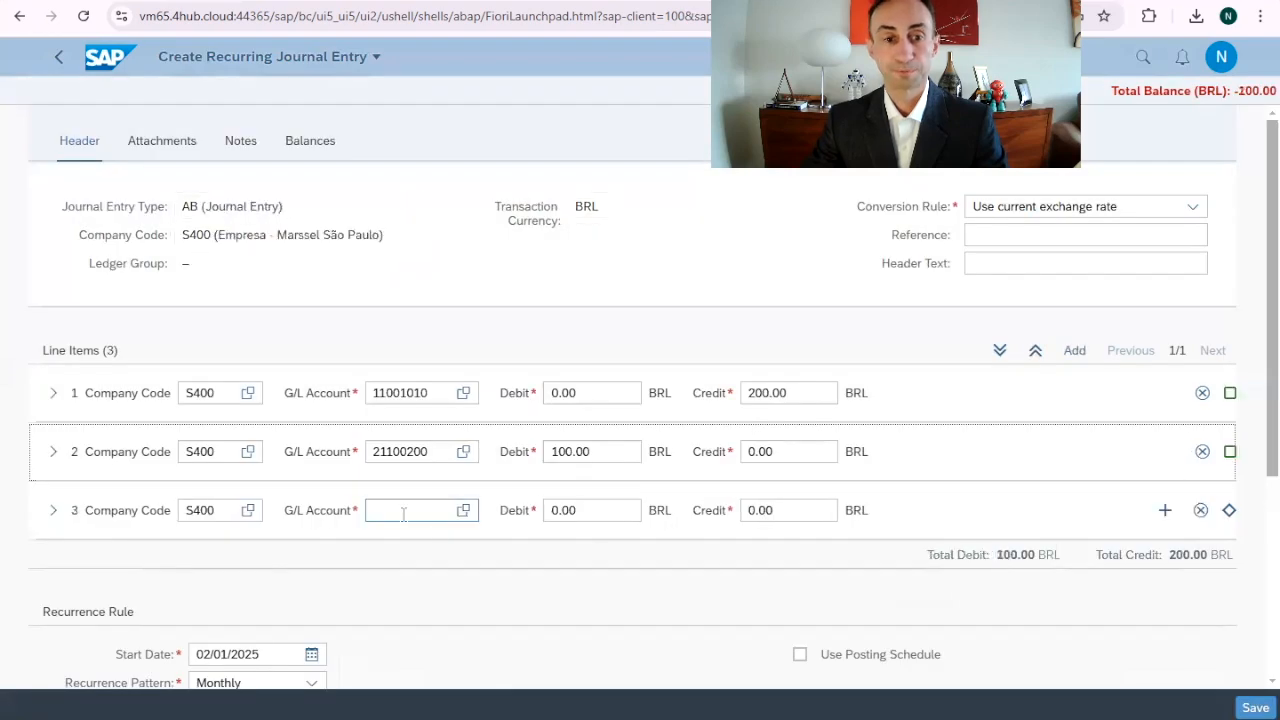
type("11")
left_click(430, 349)
left_click_drag(620, 512, 478, 515)
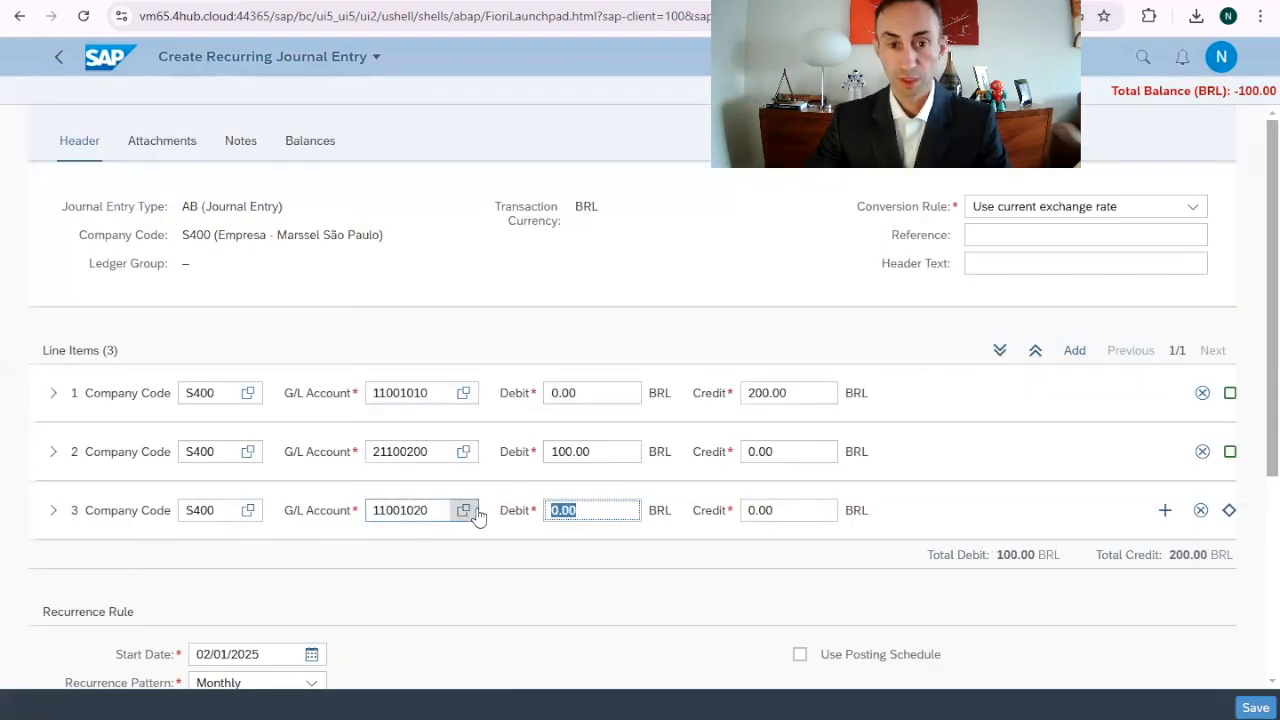
type("10")
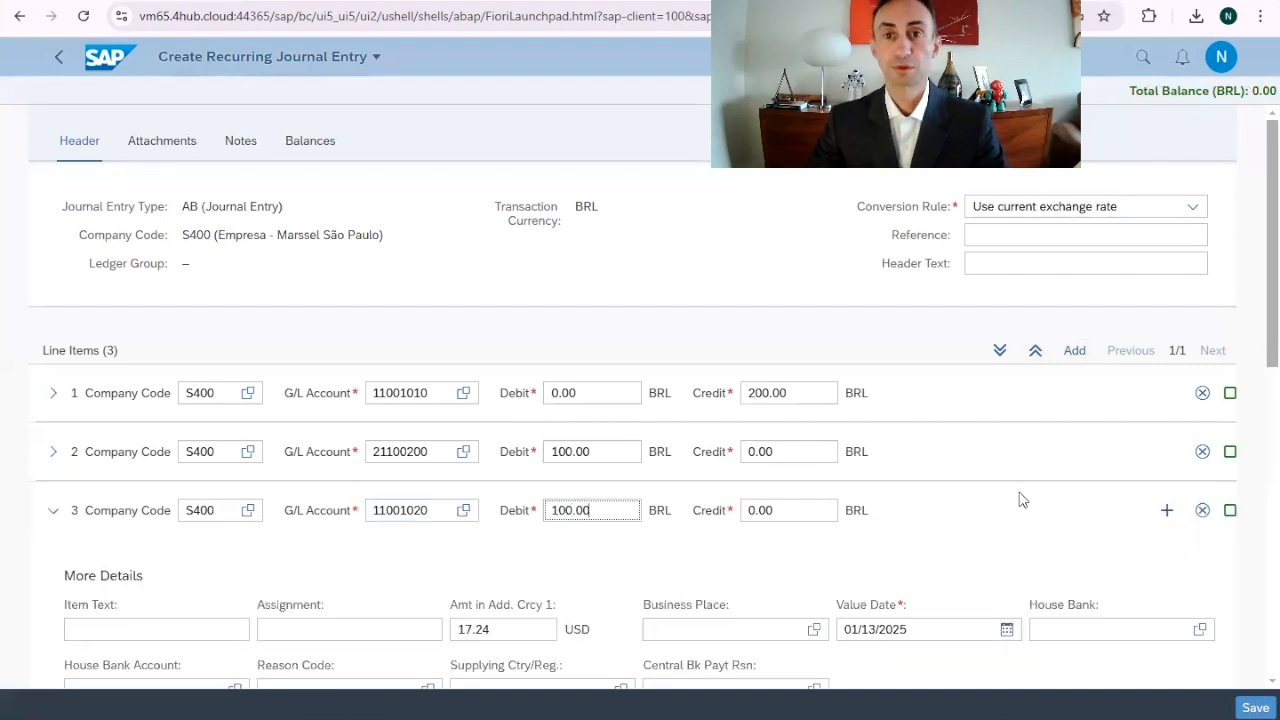
- Examine the additional details and account assignment fields of all three line items, and collapse them again
scroll(1008, 498, "down", 1)
scroll(1008, 498, "down", 2)
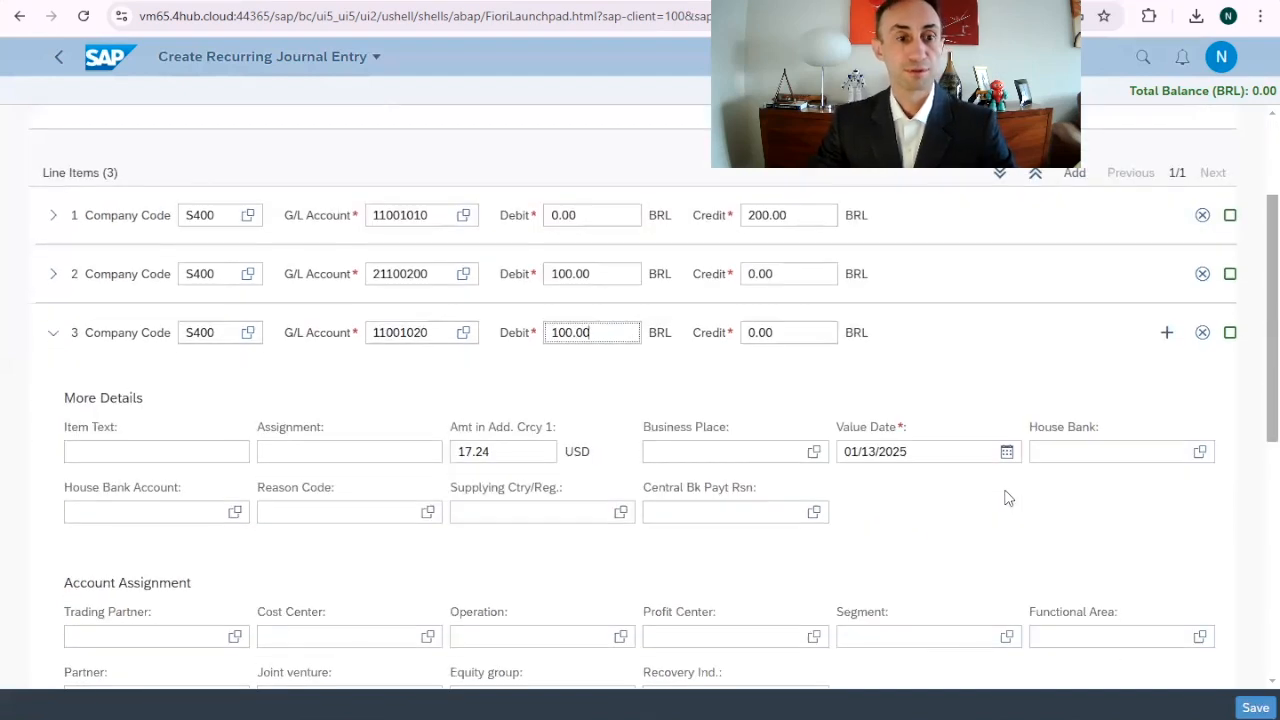
left_click(55, 222)
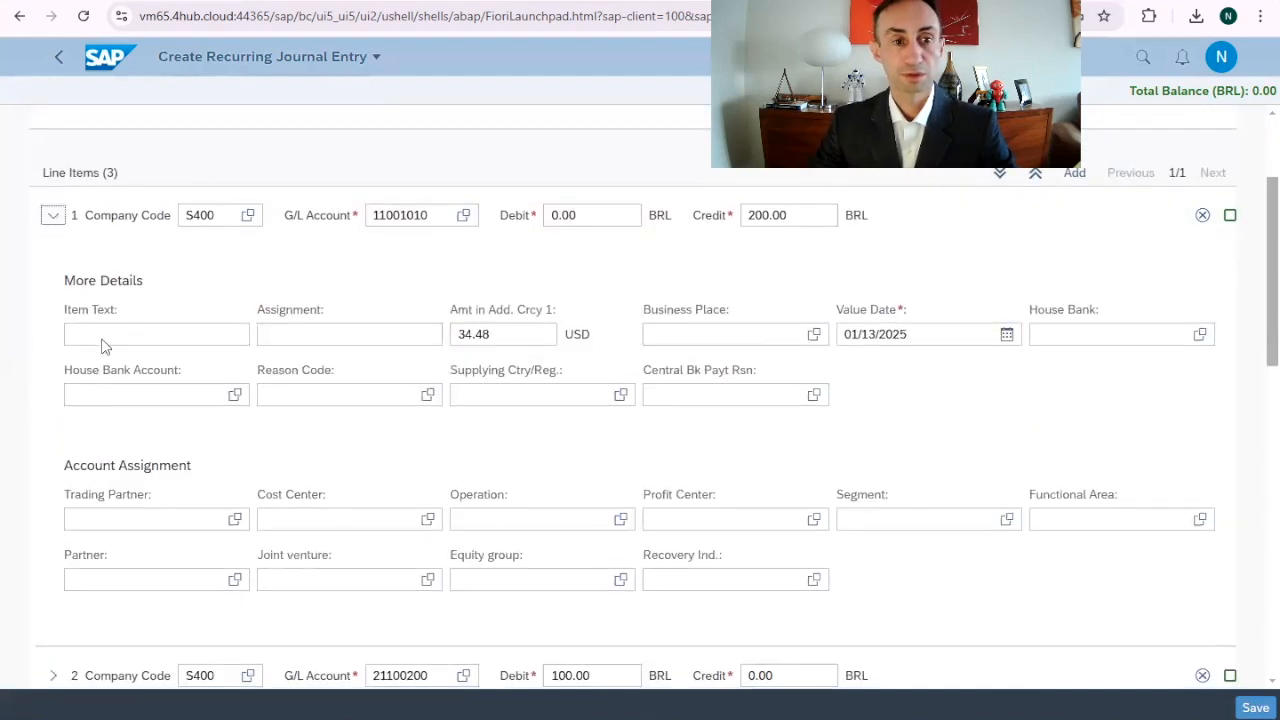
left_click(53, 215)
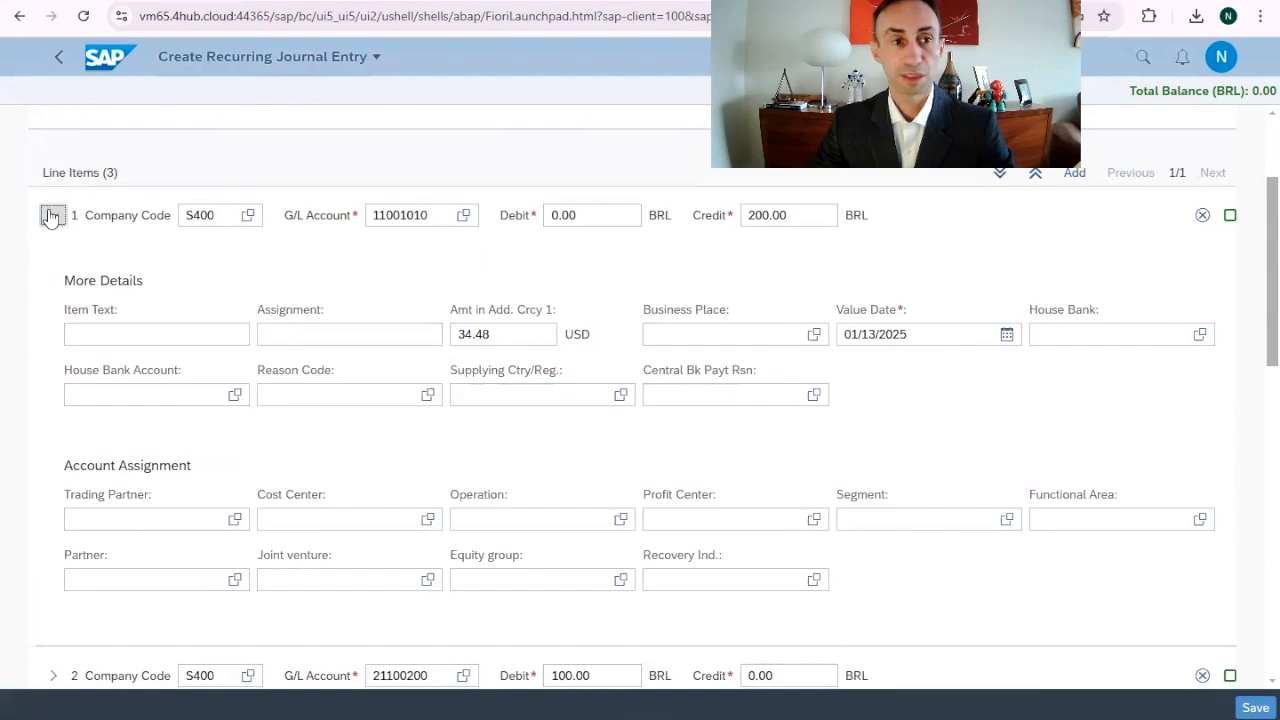
left_click(55, 284)
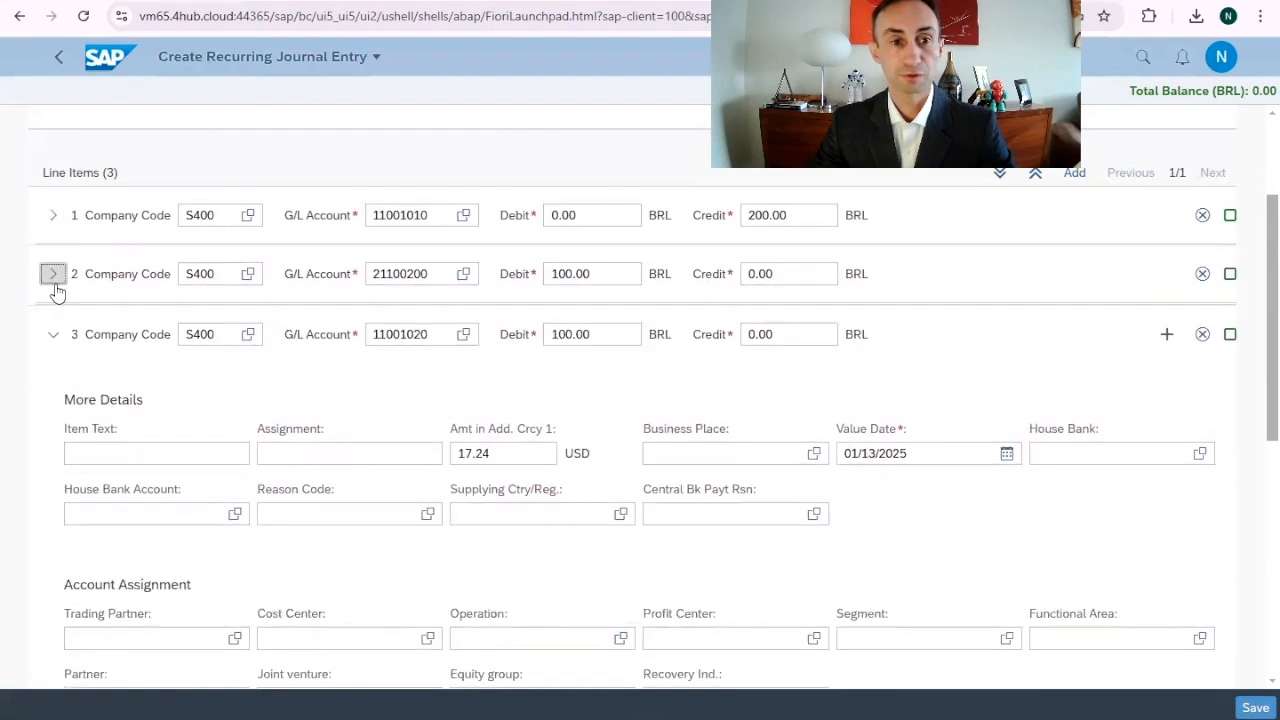
scroll(672, 465, "down", 2)
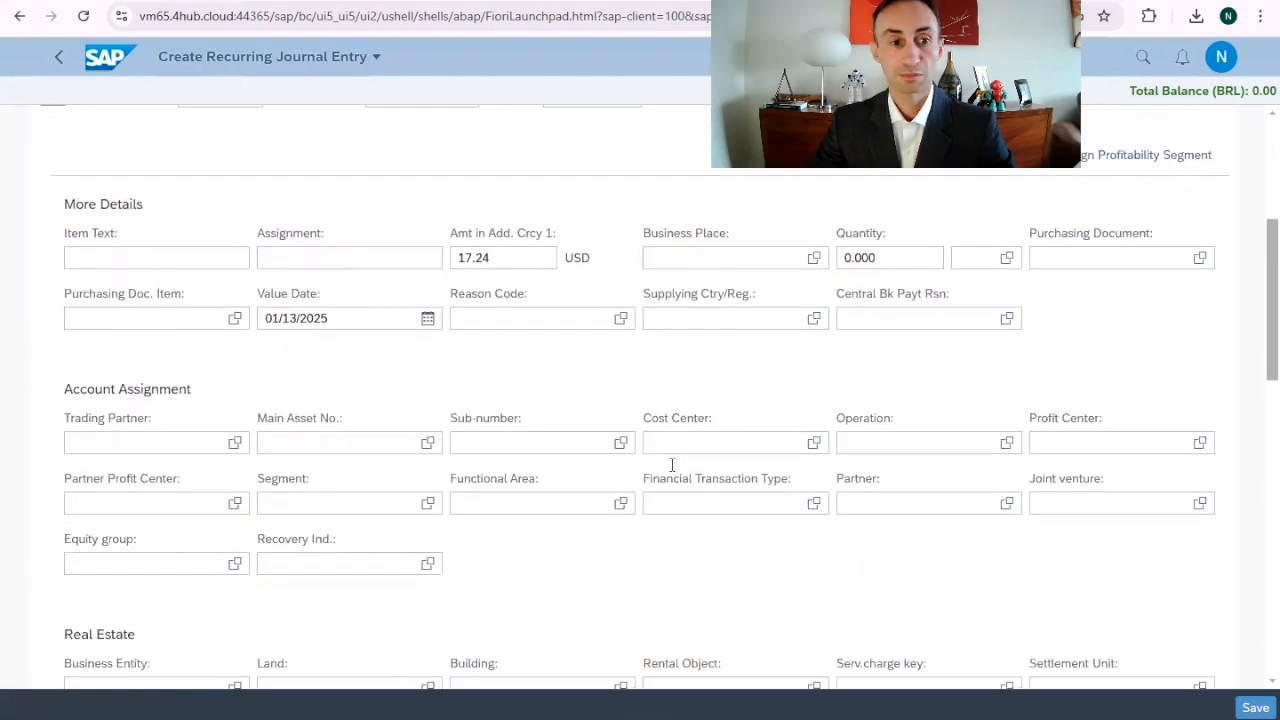
scroll(671, 470, "up", 1)
scroll(672, 470, "down", 4)
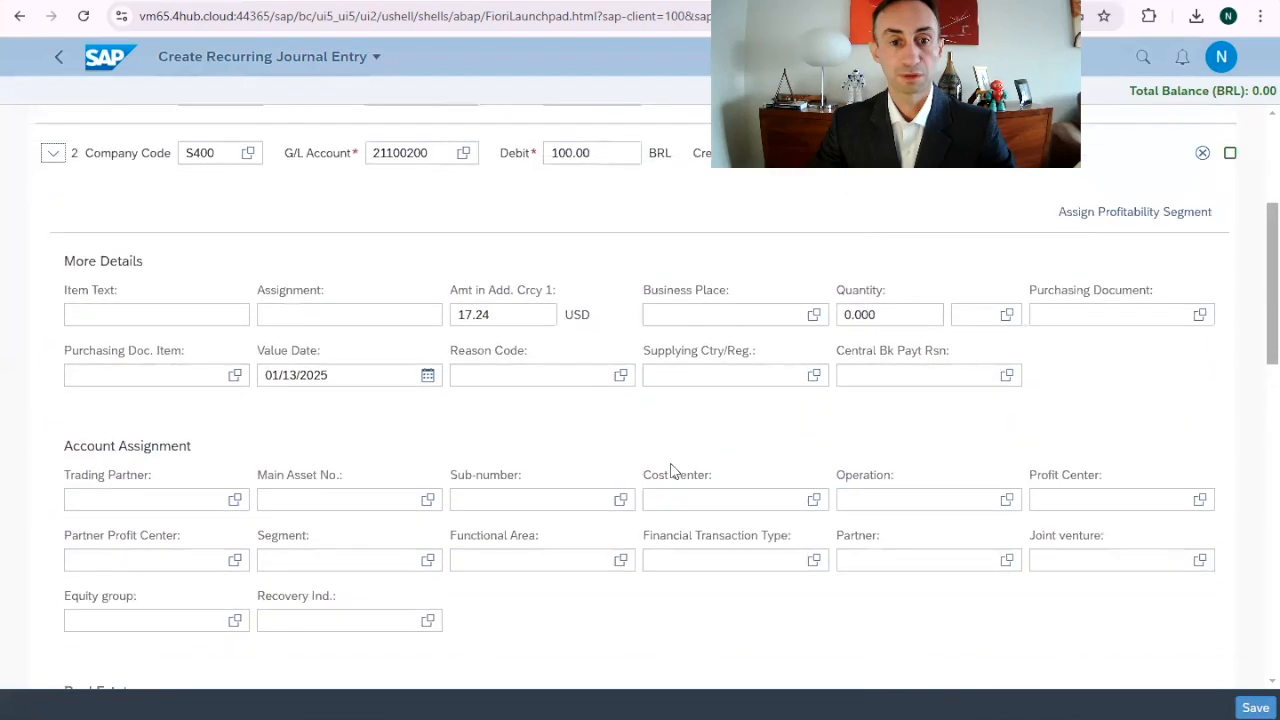
scroll(674, 471, "up", 4)
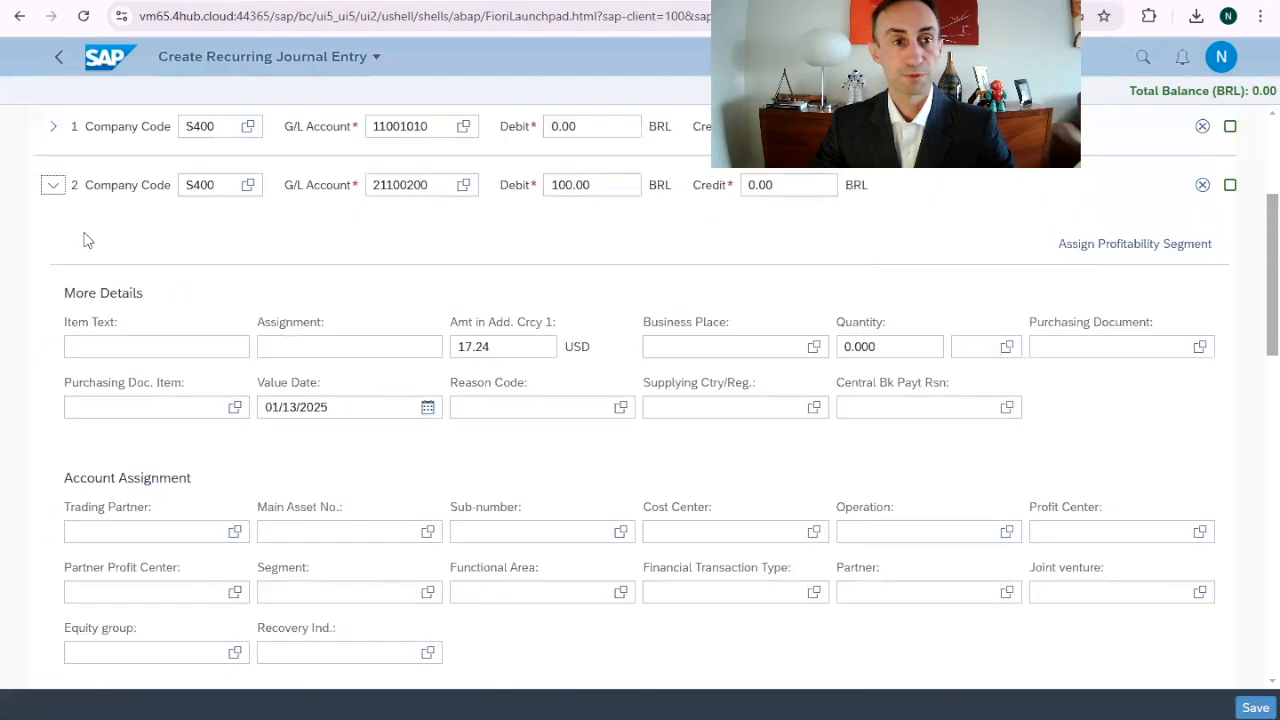
left_click(53, 185)
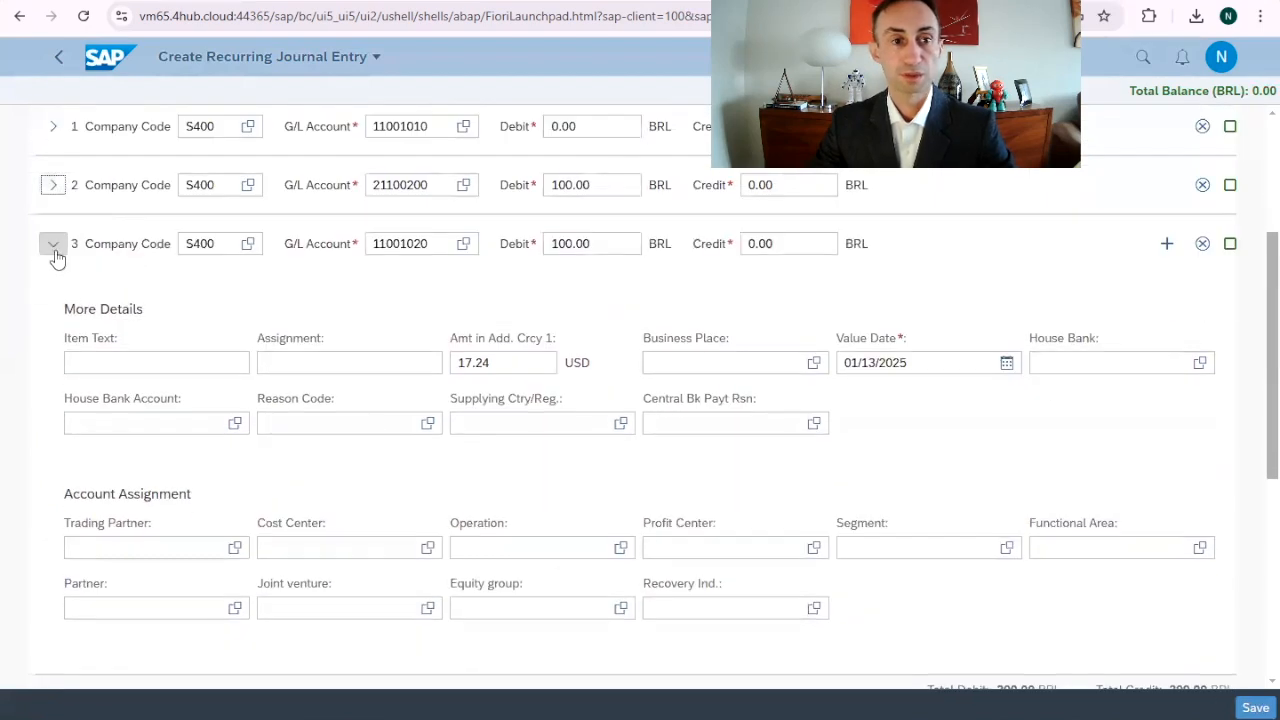
left_click(54, 248)
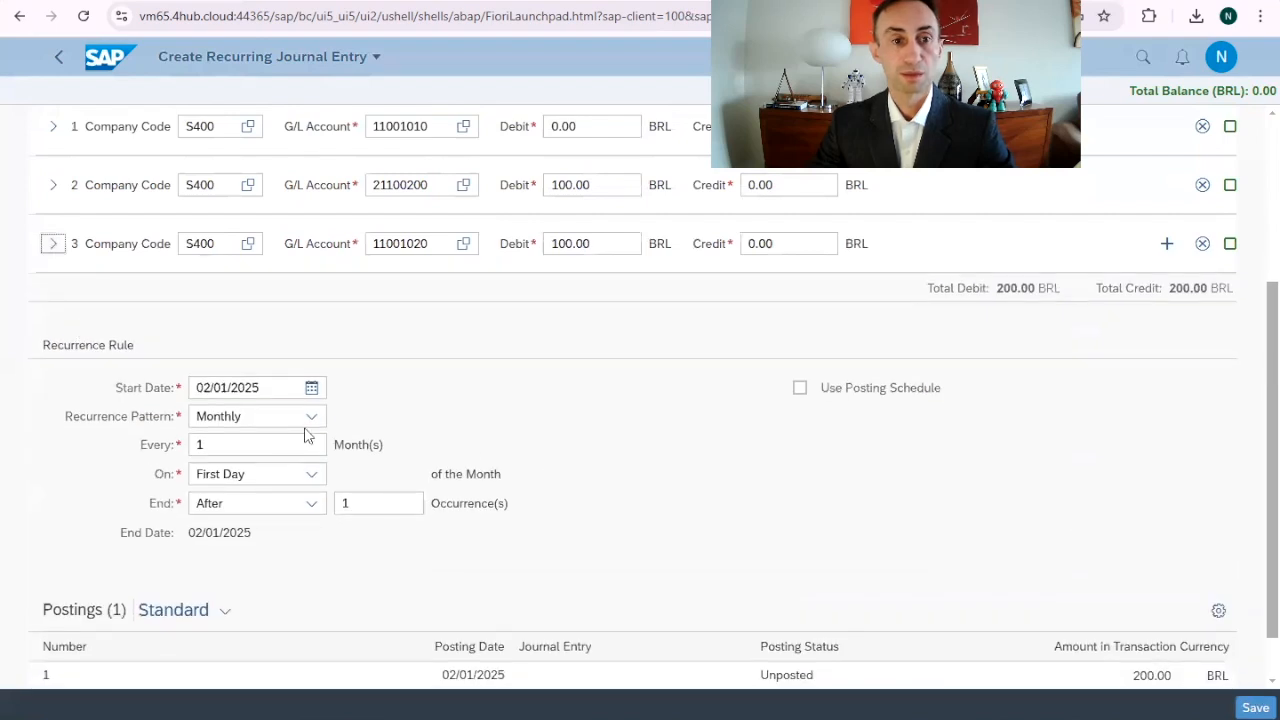
- Set the recurrence start date to 01/01/2025 and the recurrence pattern to Weekly
left_click(312, 389)
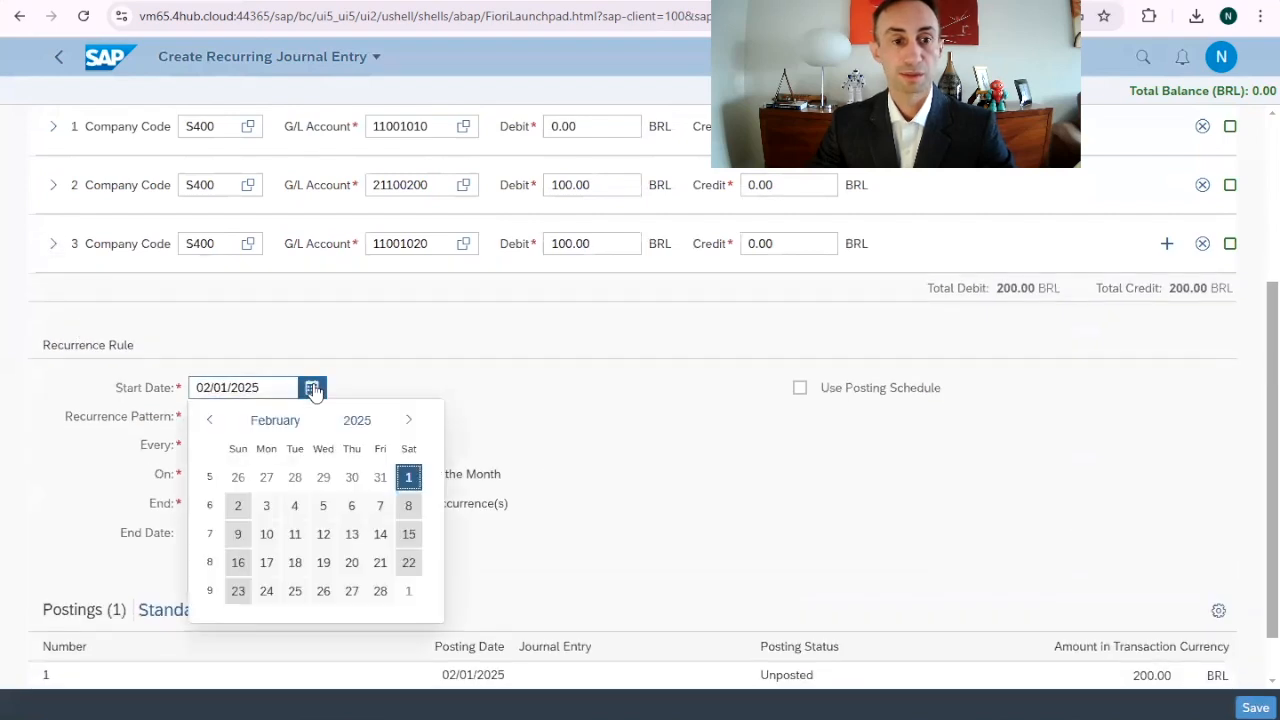
left_click(210, 422)
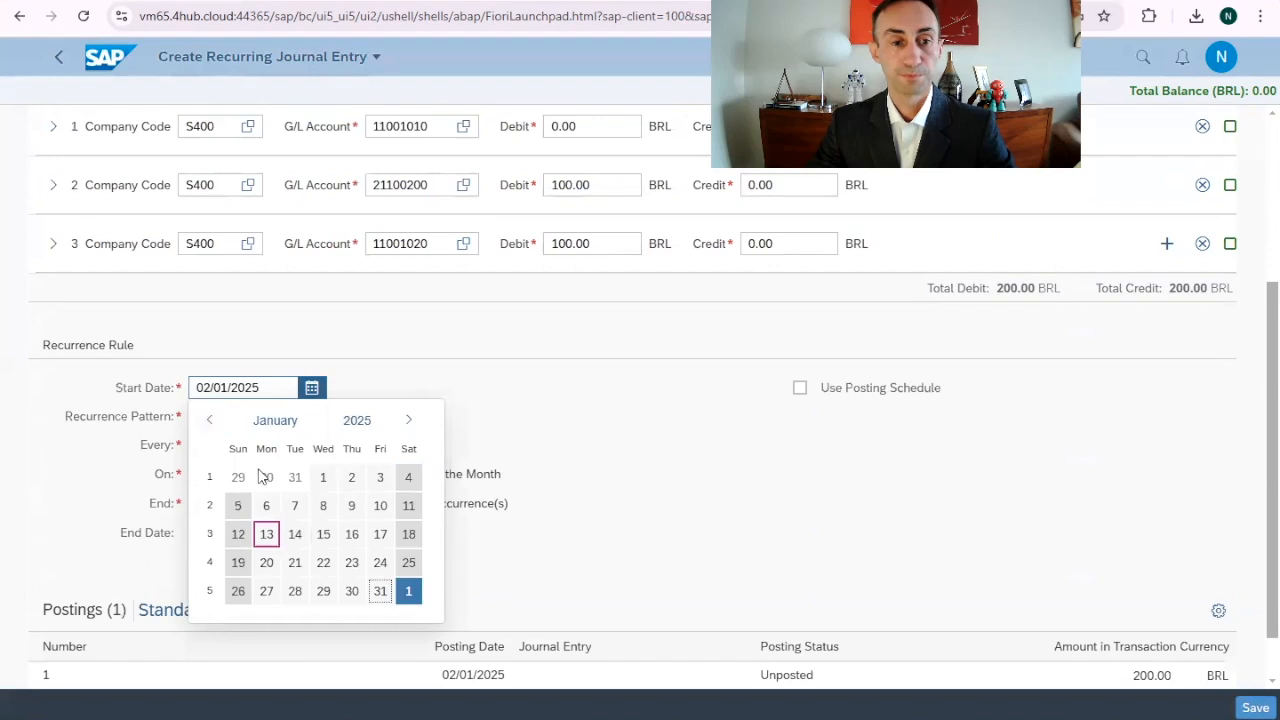
left_click(328, 478)
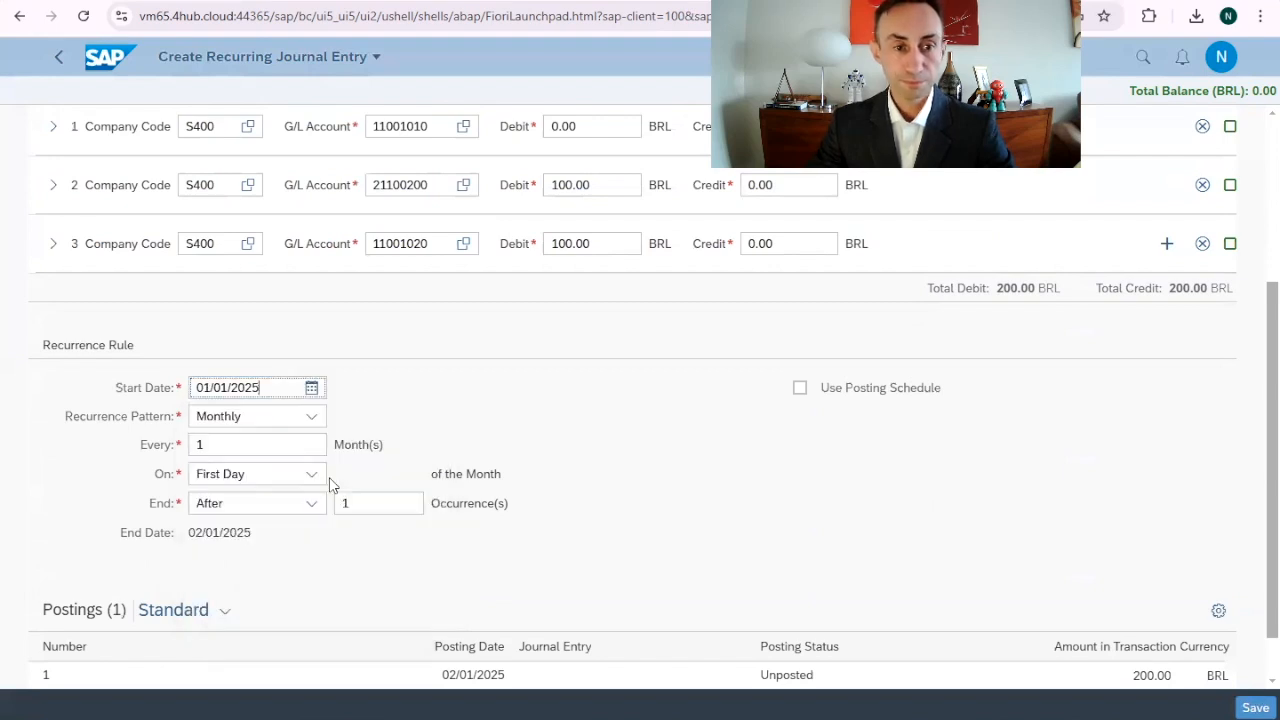
left_click(310, 416)
left_click(257, 472)
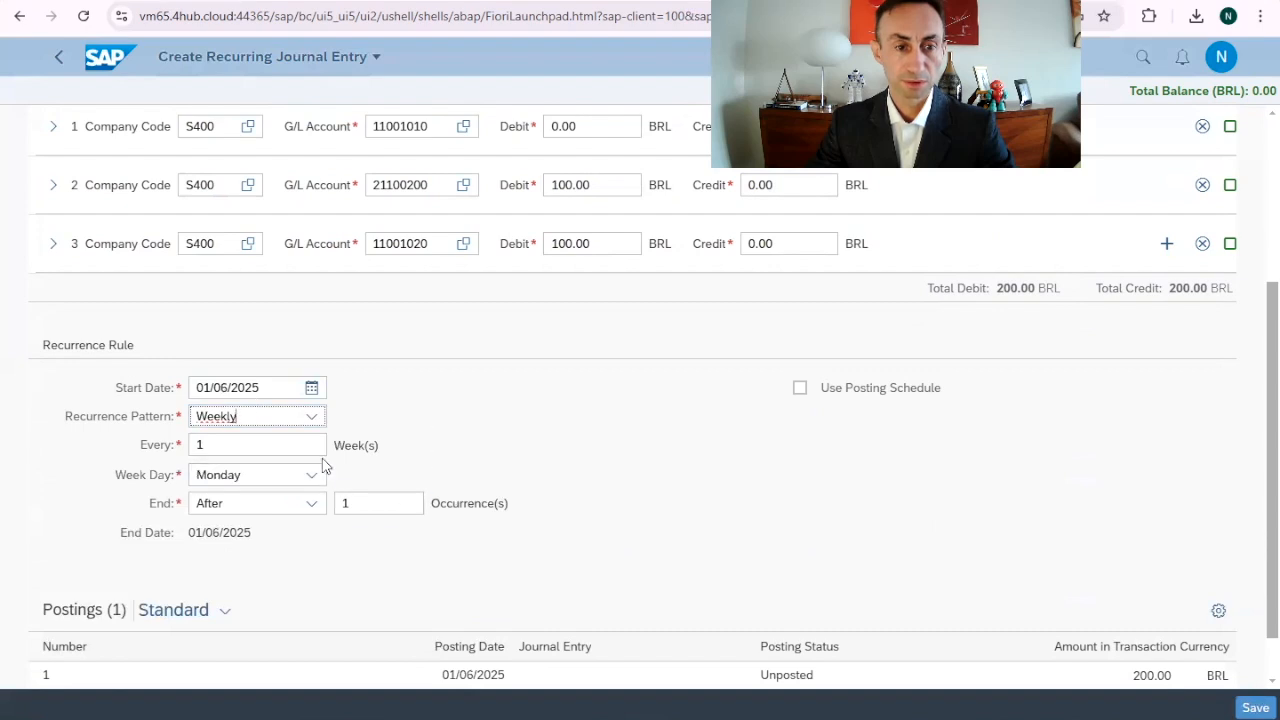
- Set the weekly recurrence to Wednesday with start date 01/01/2025, ending after 12 occurrences
left_click(312, 387)
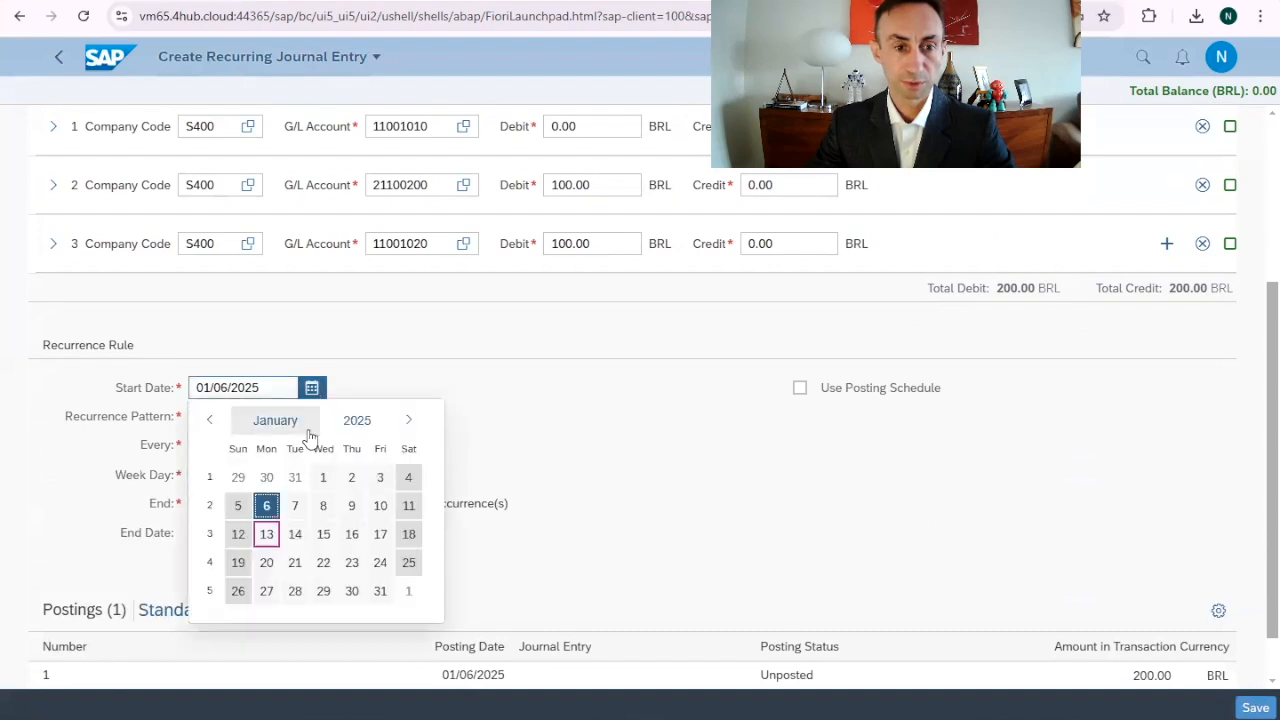
left_click(324, 478)
left_click(316, 475)
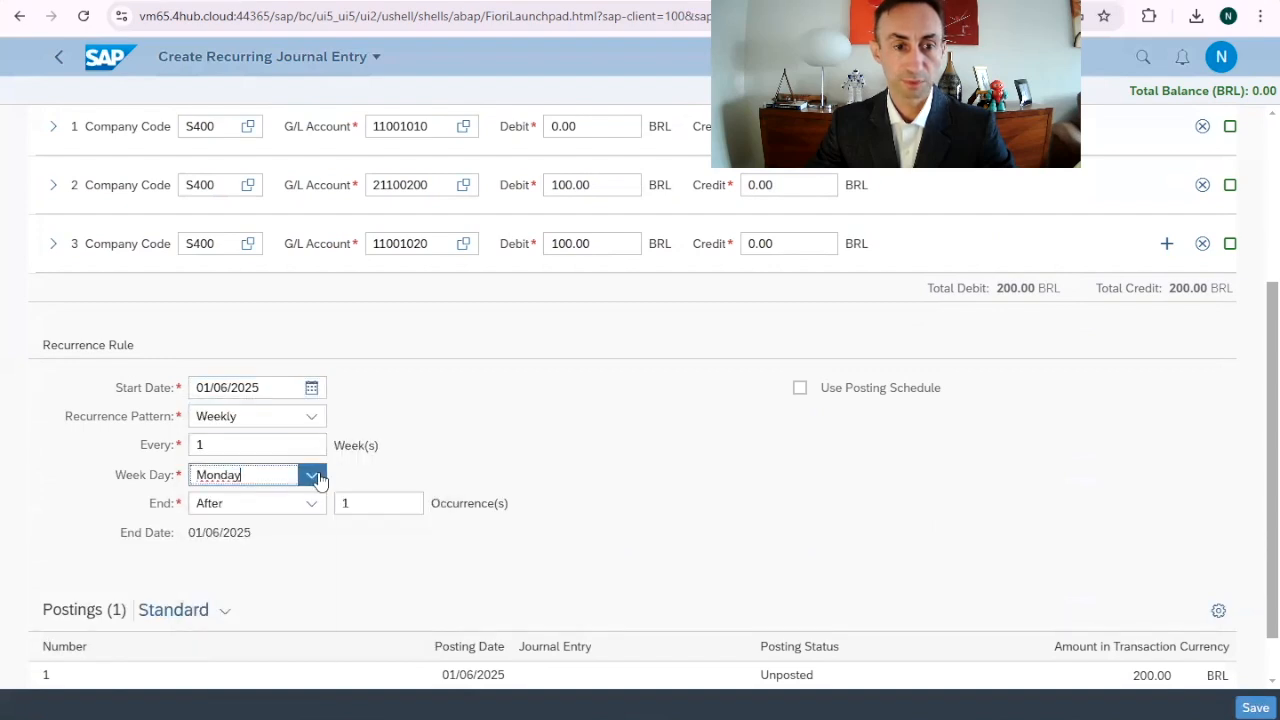
left_click(259, 558)
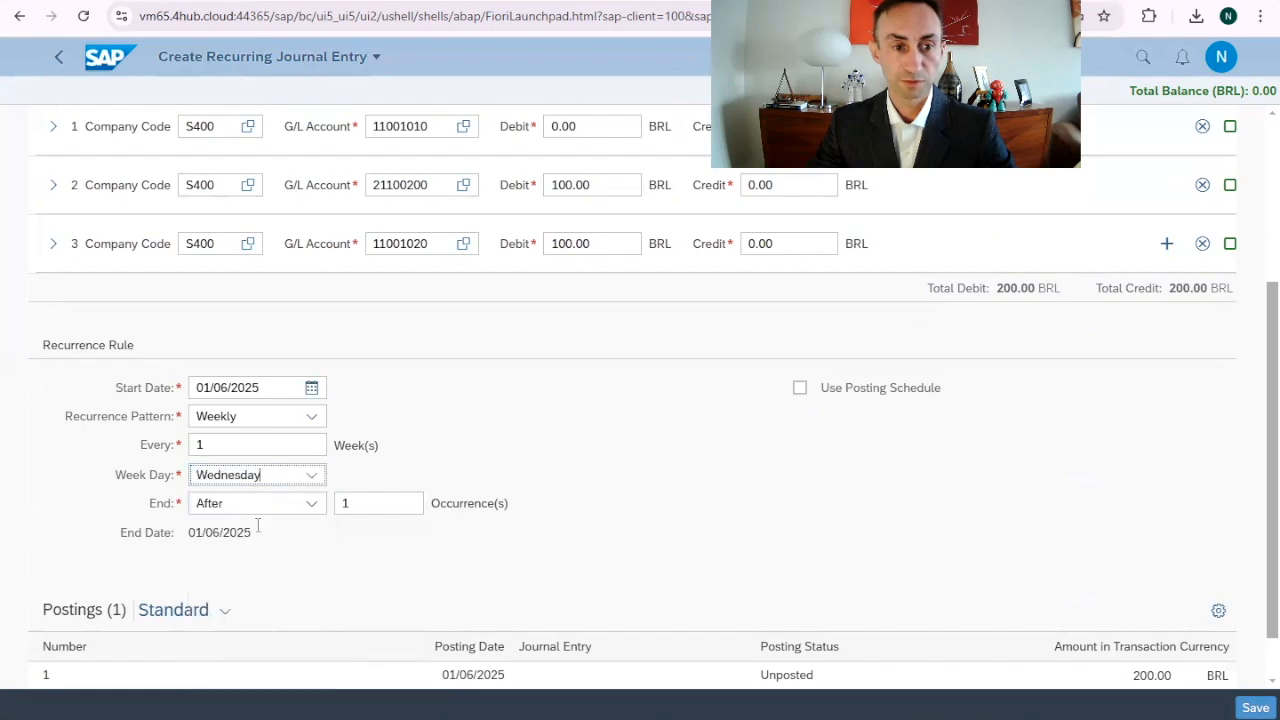
left_click(312, 388)
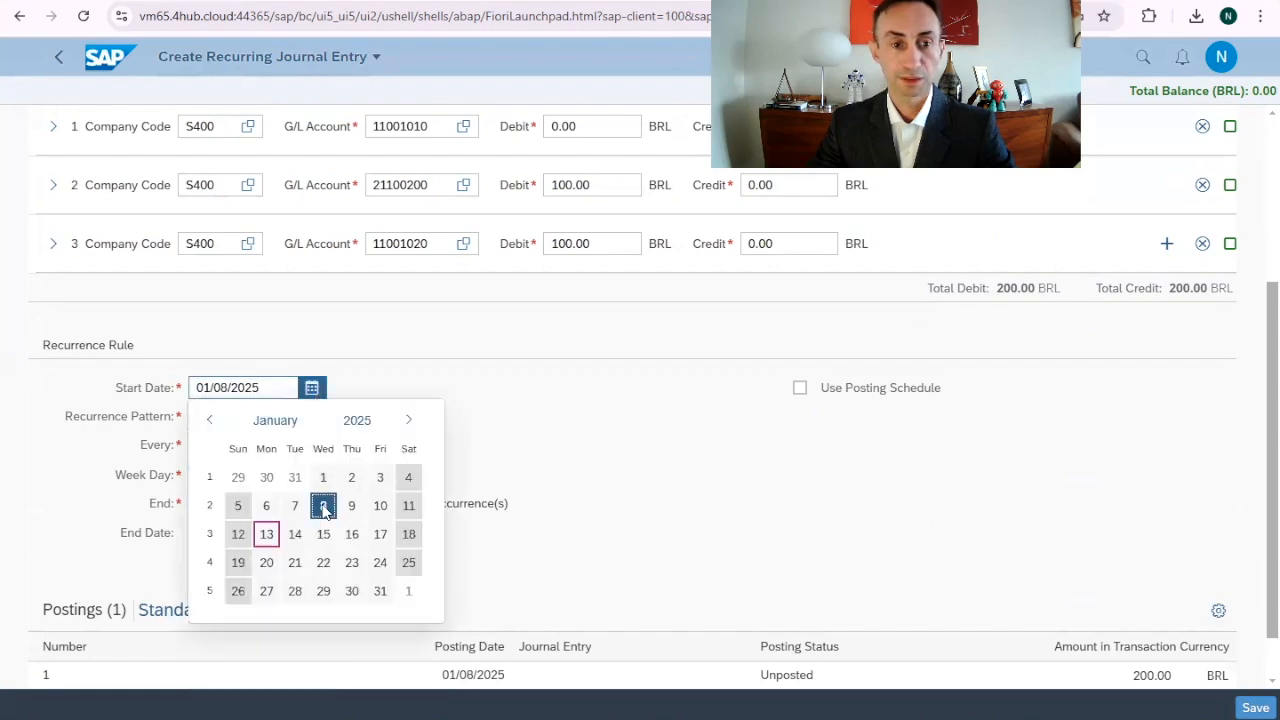
left_click(323, 477)
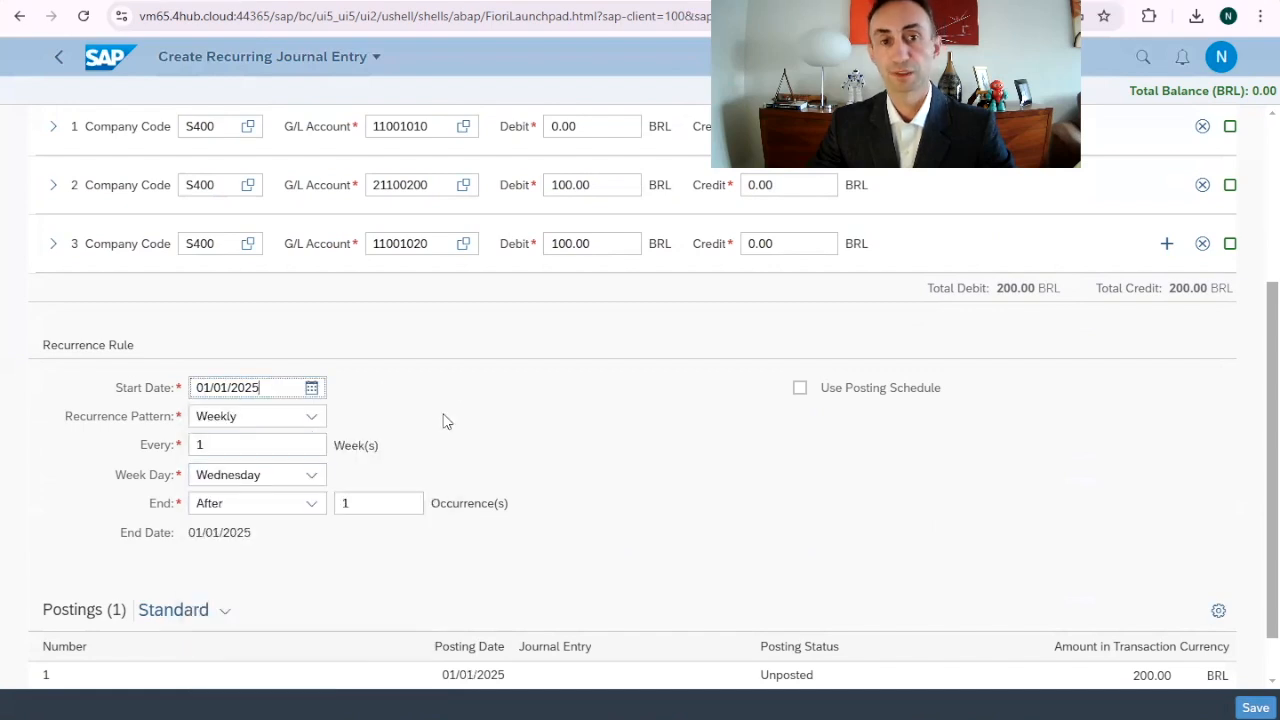
left_click(405, 504)
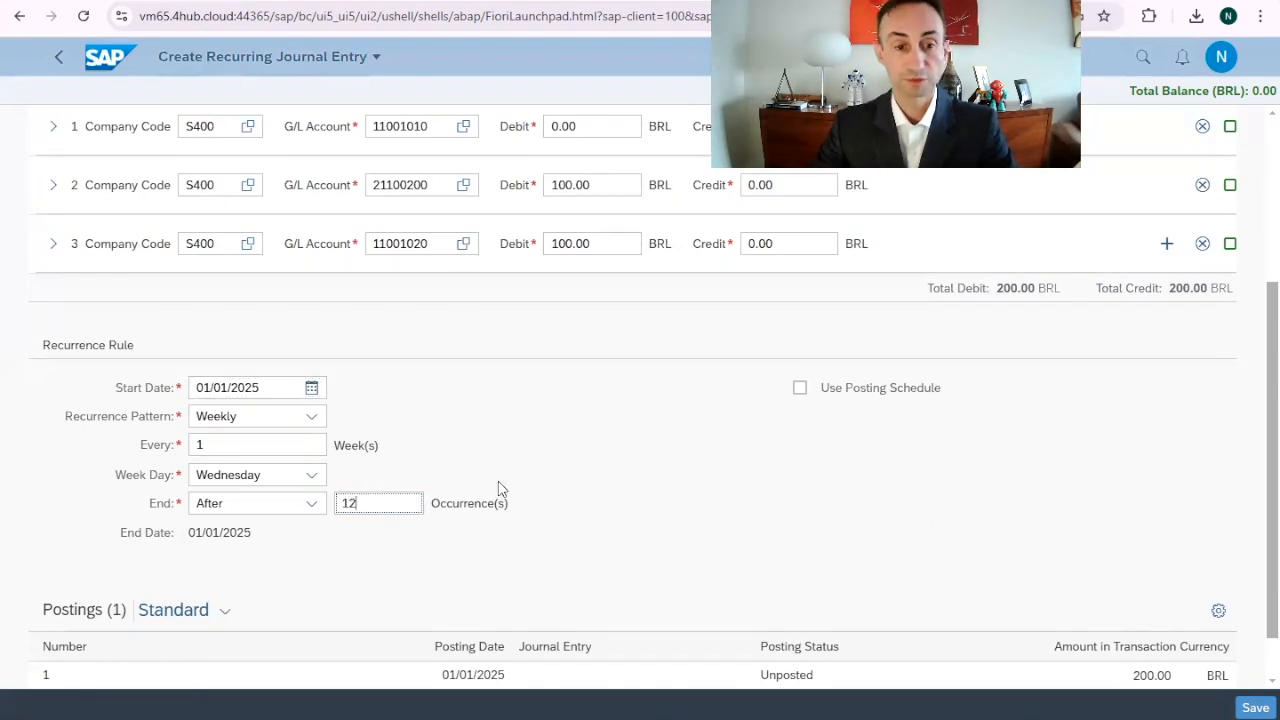
scroll(630, 469, "down", 1)
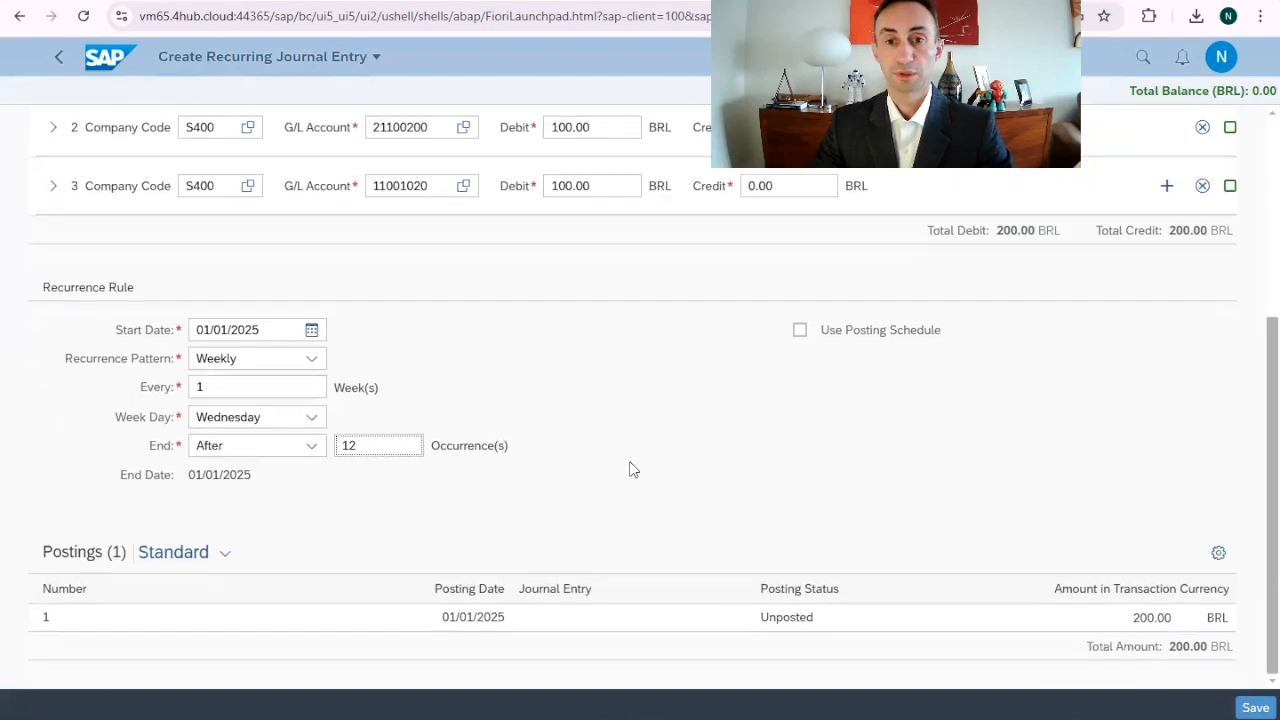
- Enable the use of a posting schedule, check the available schedules without choosing one, and disable the option again
left_click(800, 331)
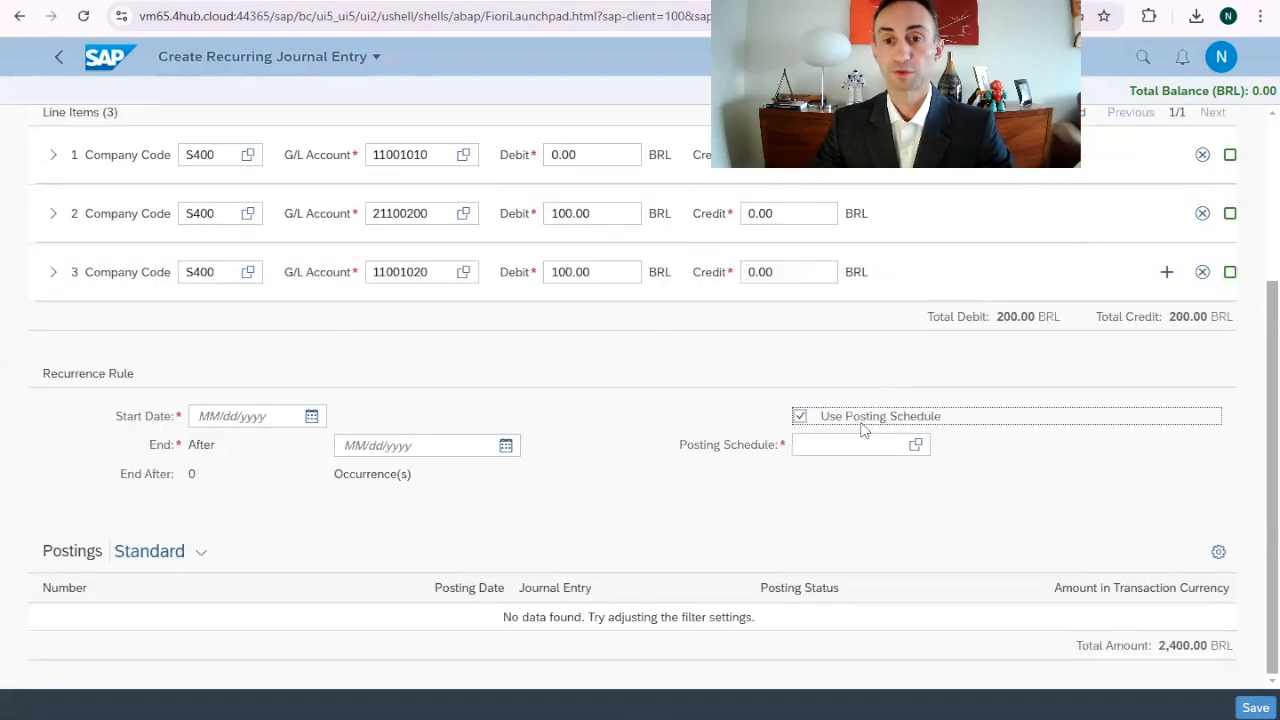
left_click(901, 448)
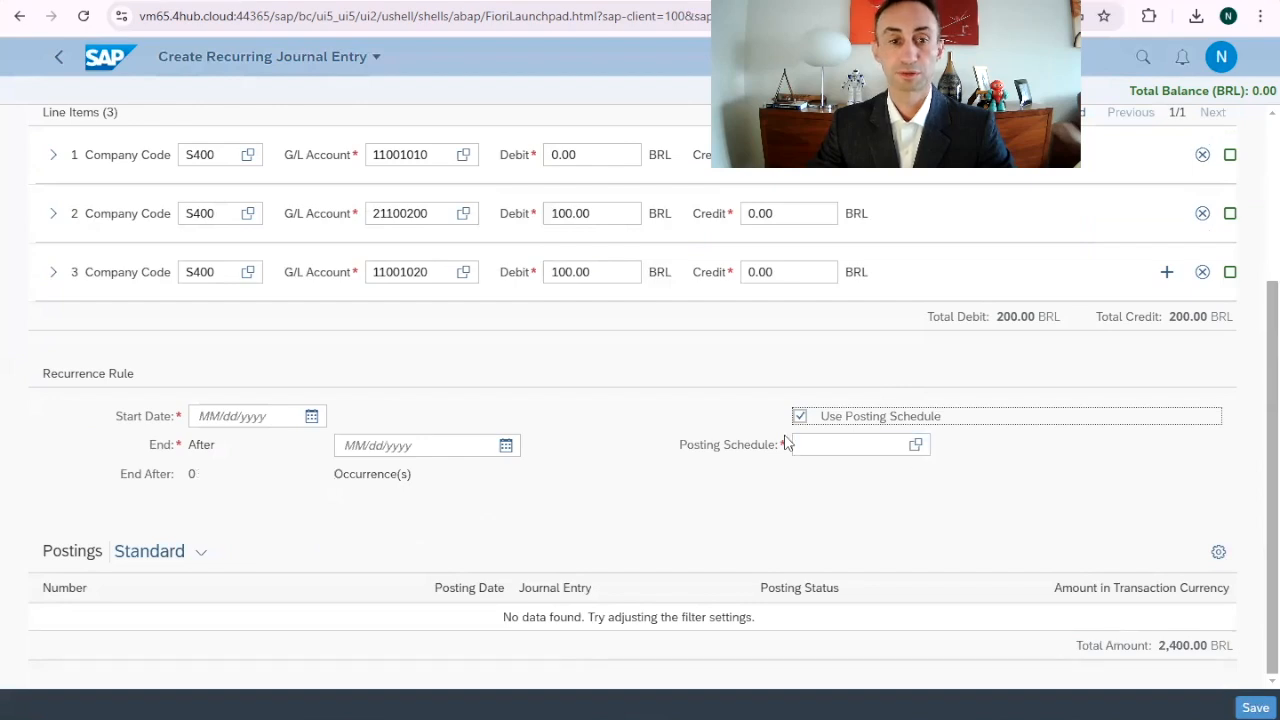
left_click(914, 447)
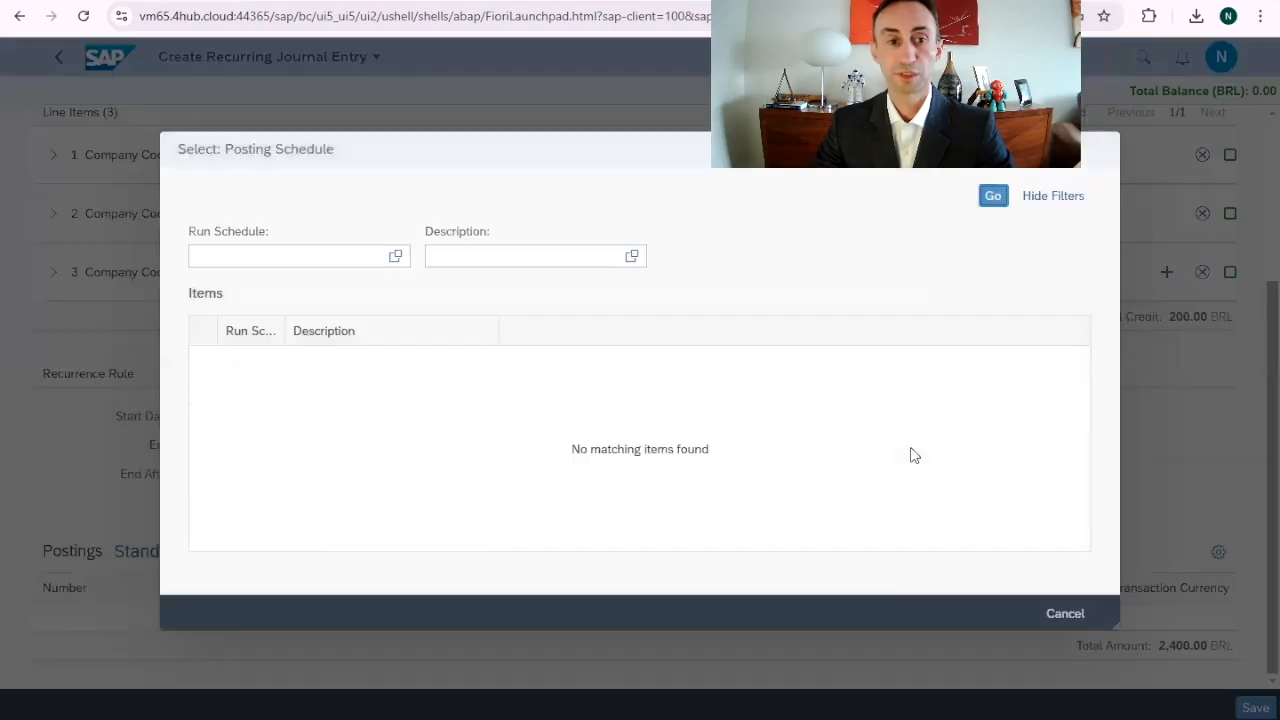
left_click(1065, 614)
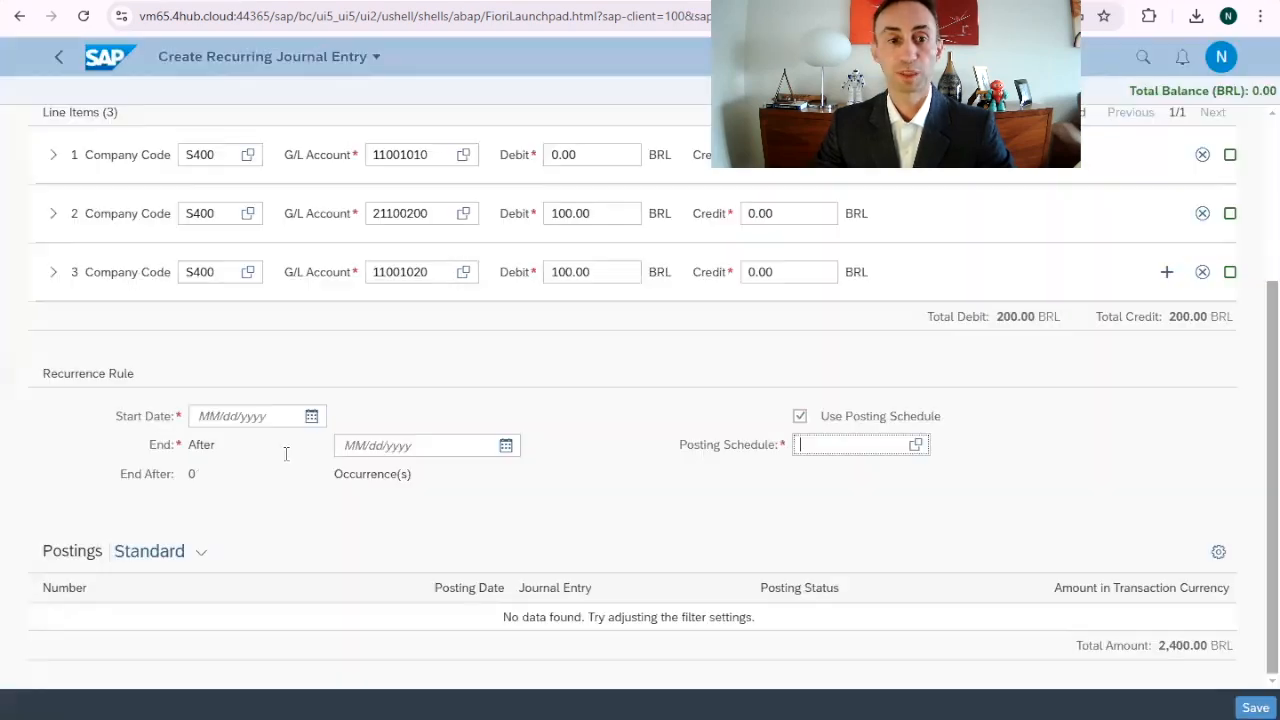
left_click(800, 416)
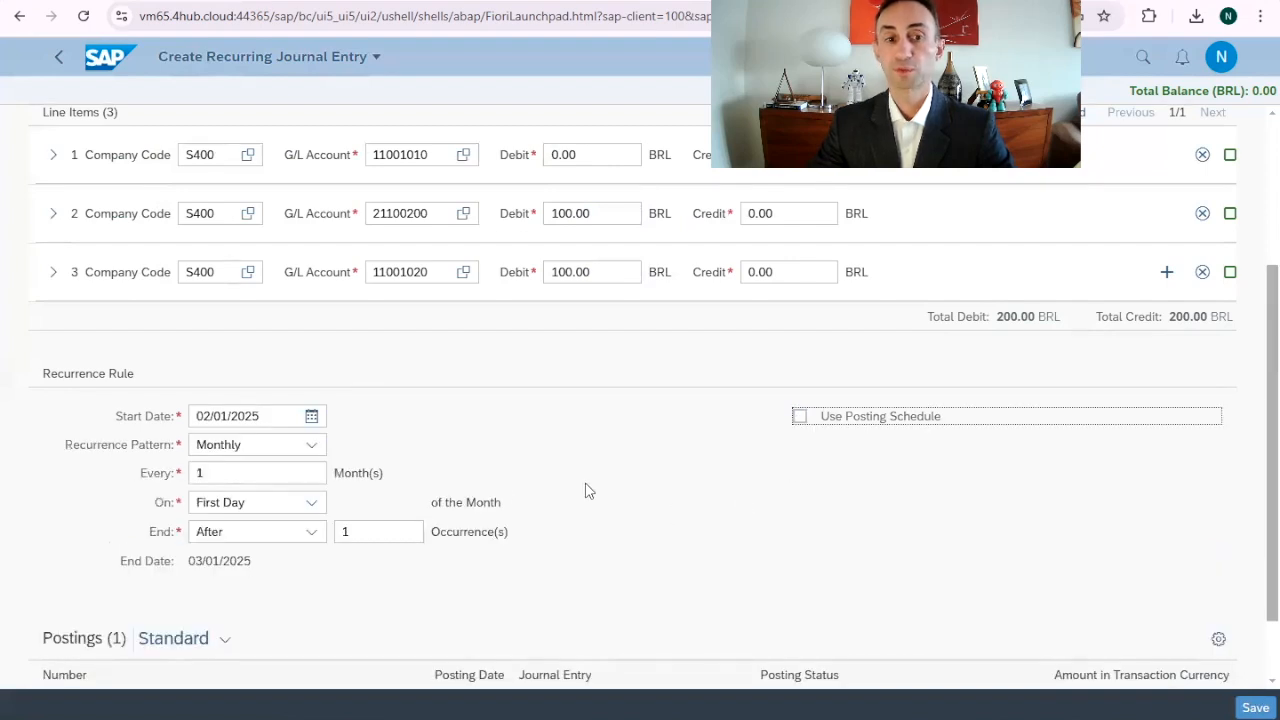
- Set the monthly recurrence to end after 12 occurrences and review the resulting postings
scroll(598, 518, "down", 1)
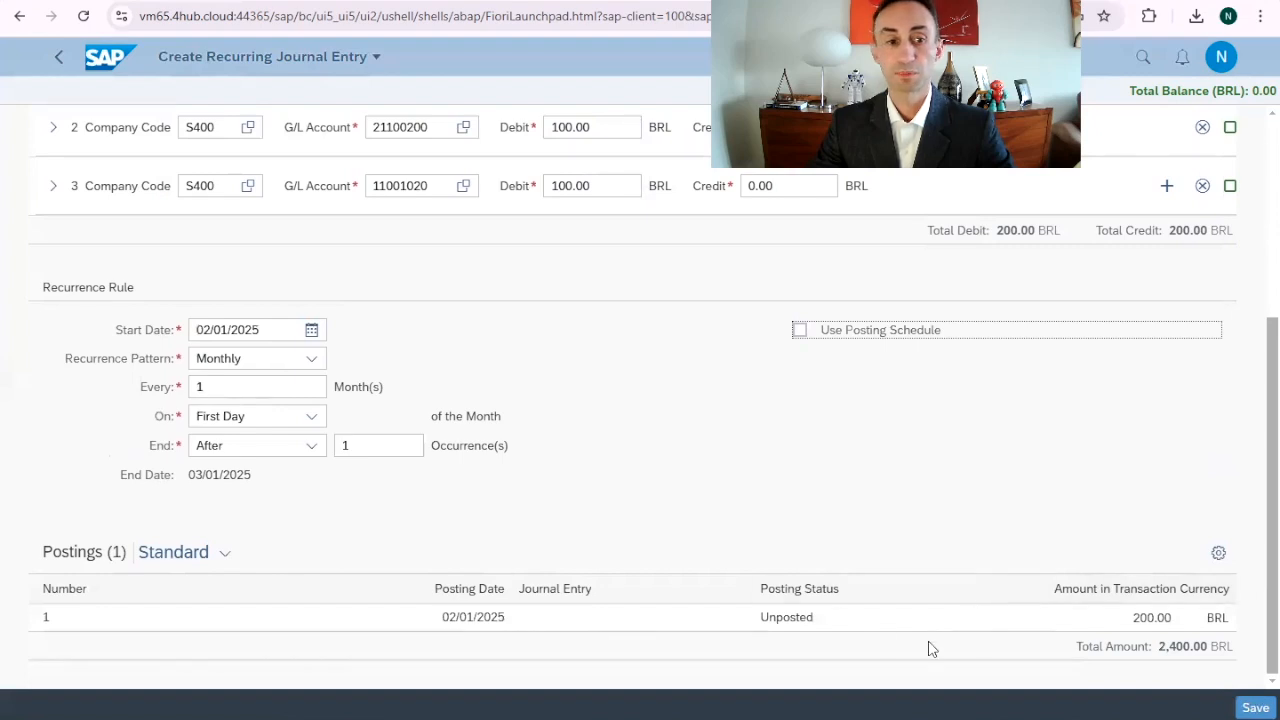
left_click(405, 446)
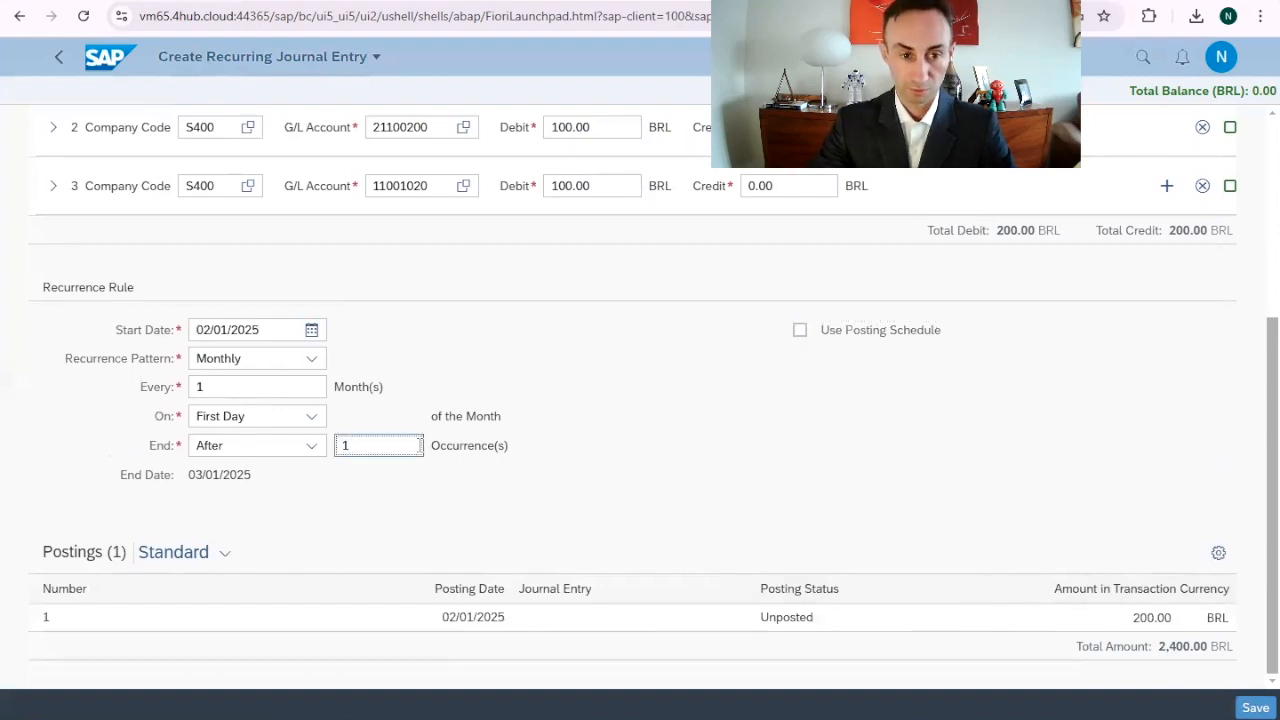
type("2")
left_click(561, 435)
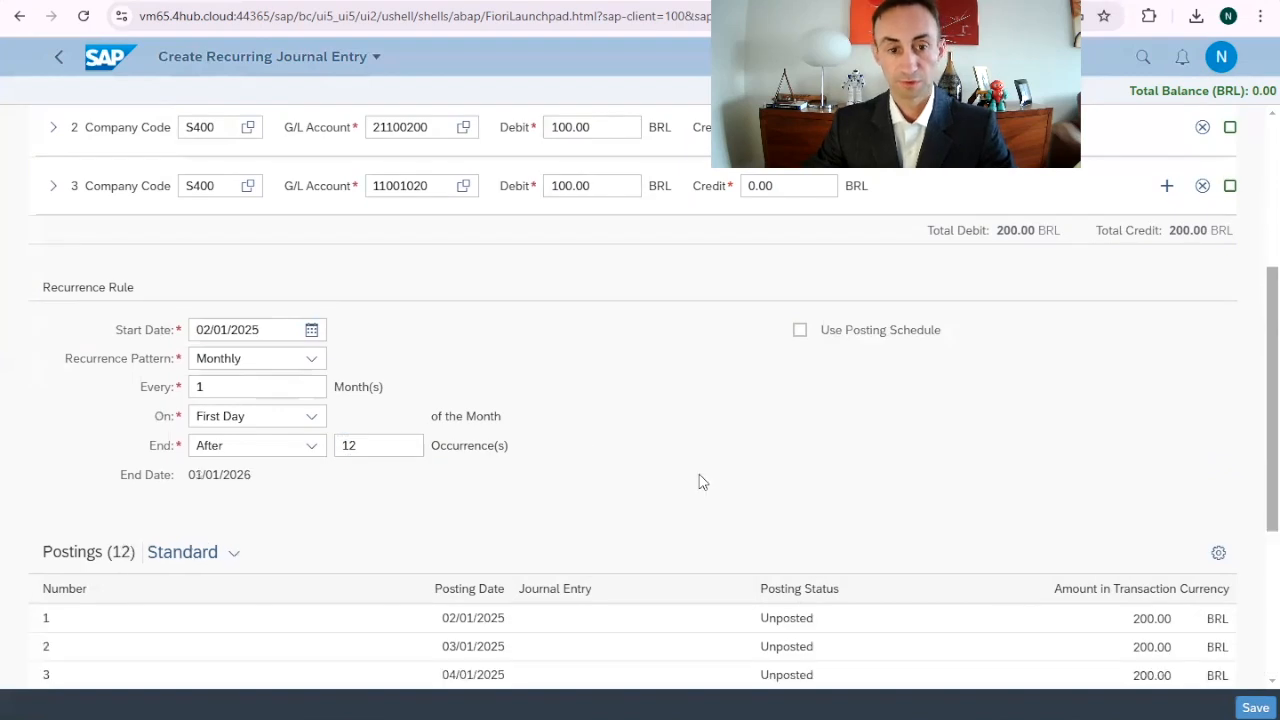
scroll(700, 482, "down", 3)
scroll(700, 487, "up", 3)
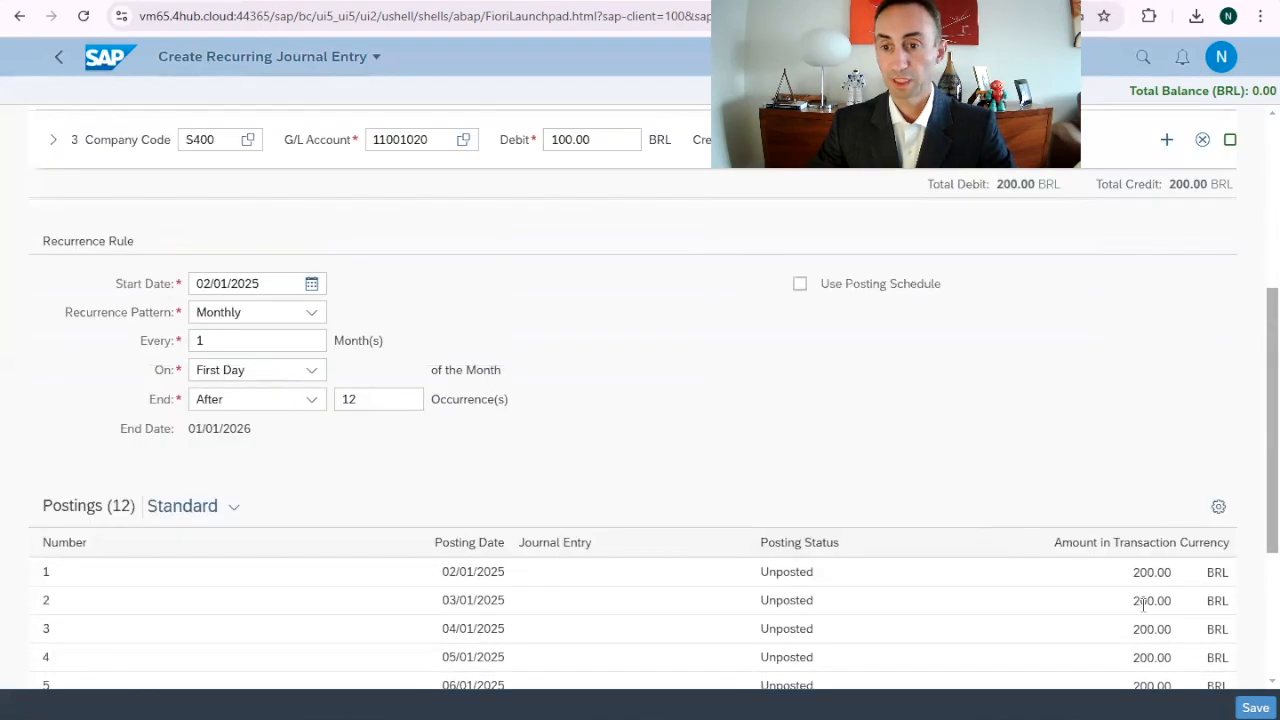
- Save the new recurring journal entry and open only that entry from the list for editing
left_click(1255, 707)
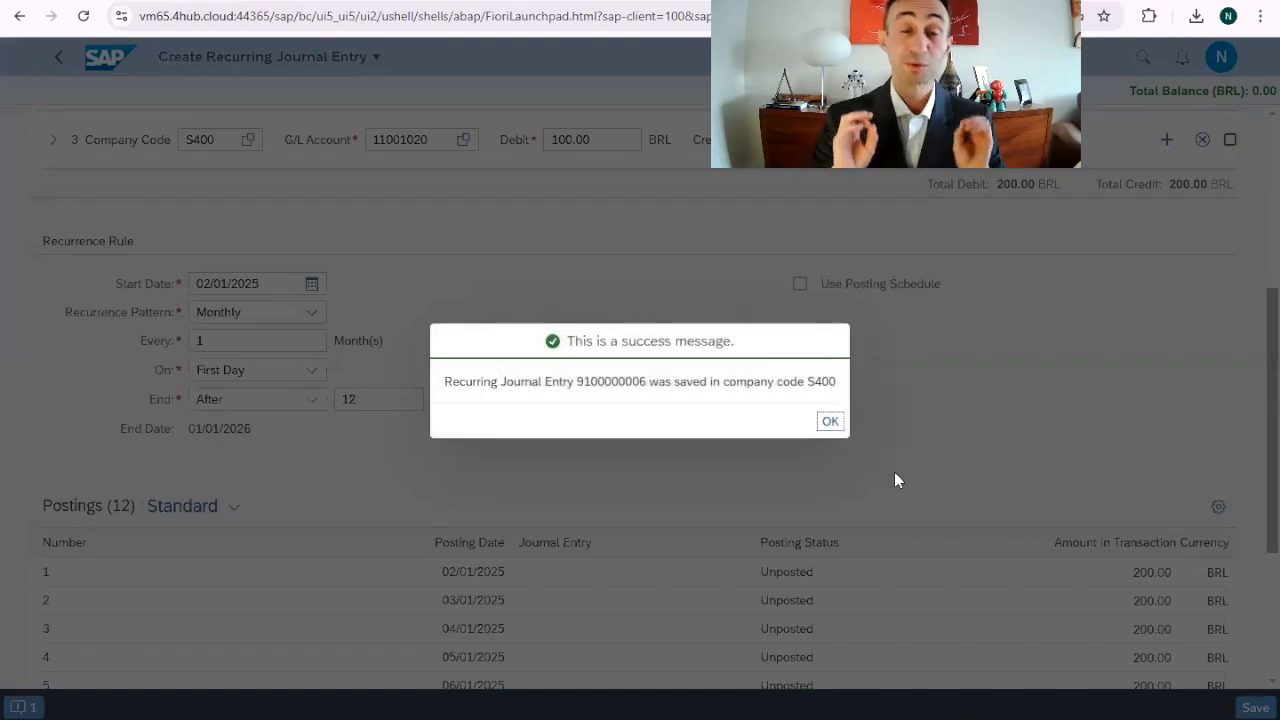
left_click(830, 421)
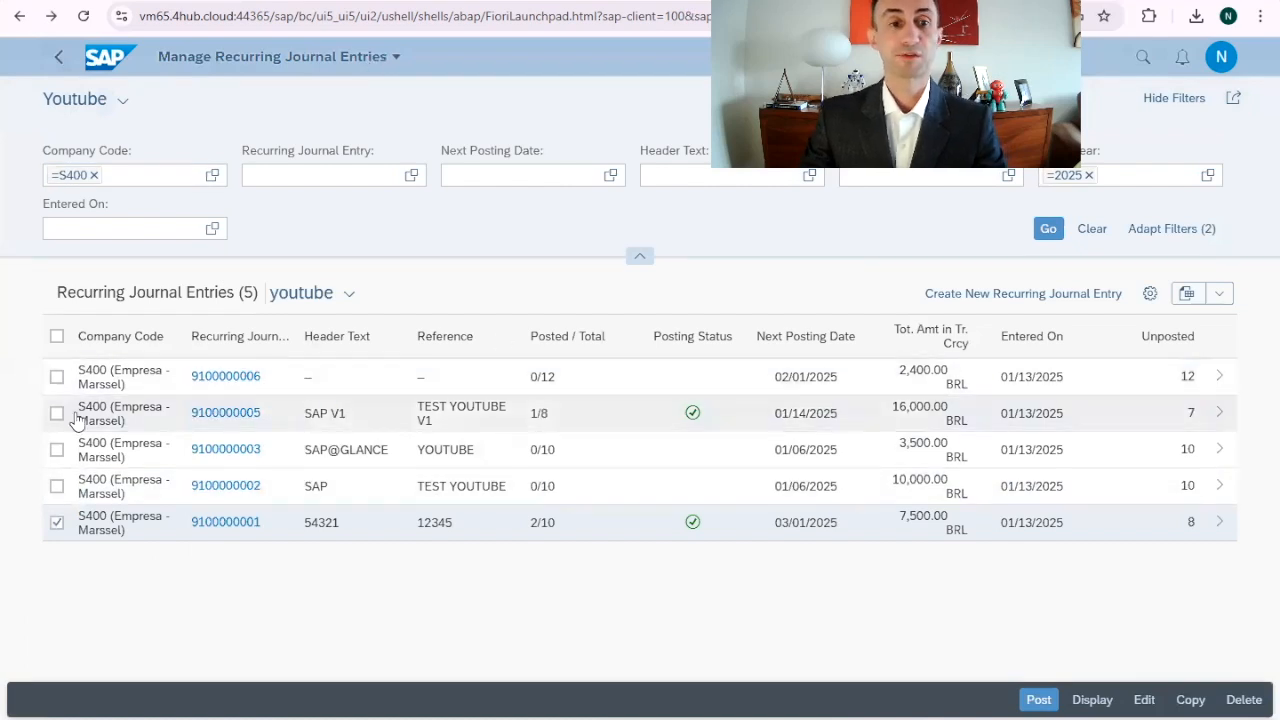
left_click(57, 377)
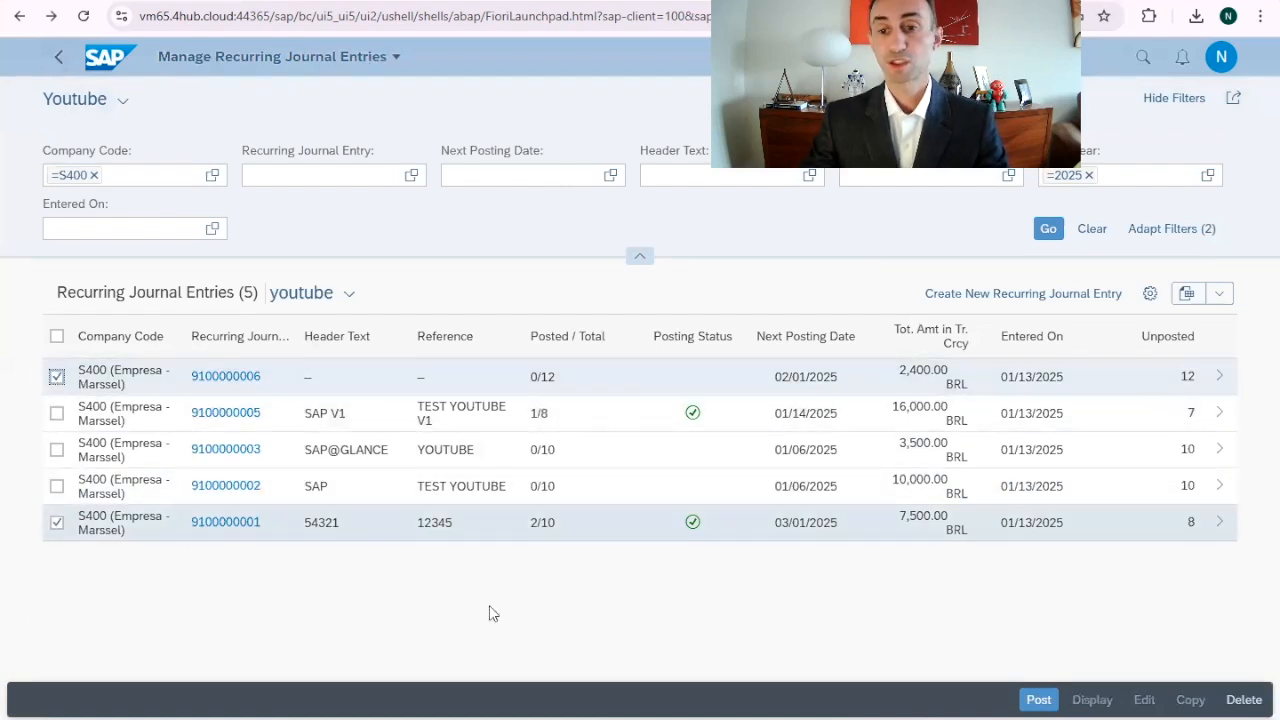
left_click(57, 522)
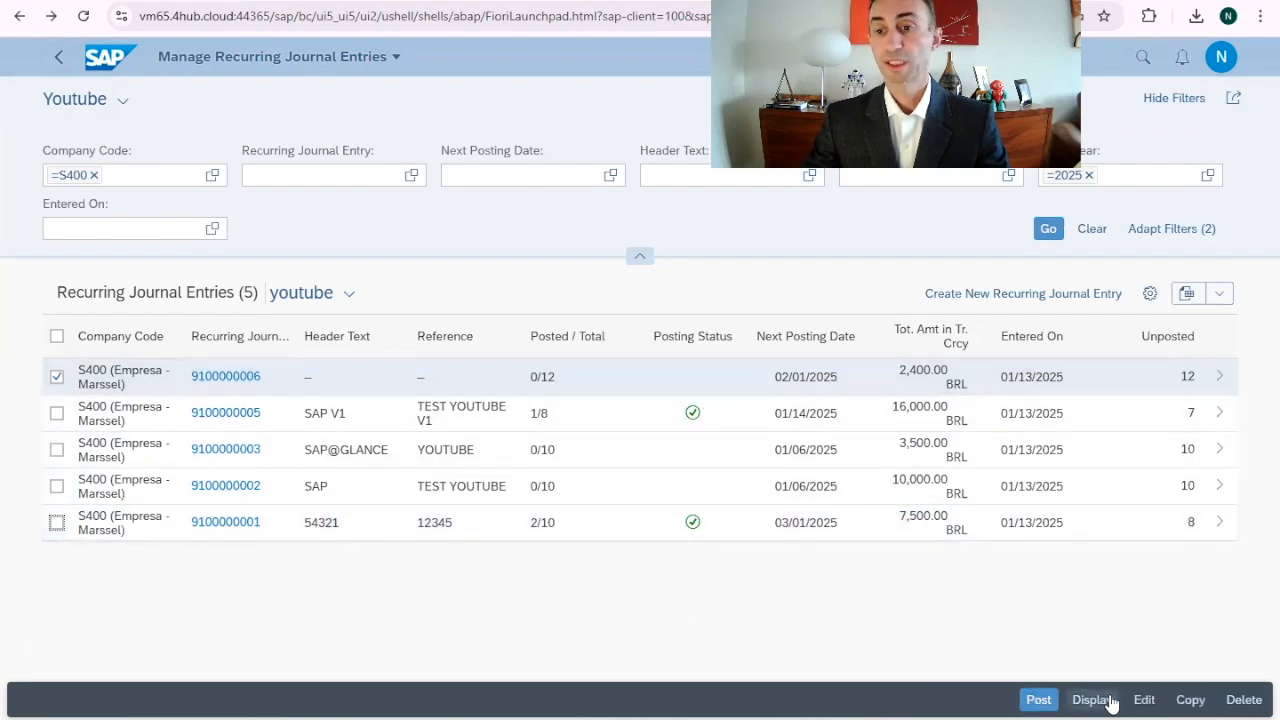
left_click(1145, 702)
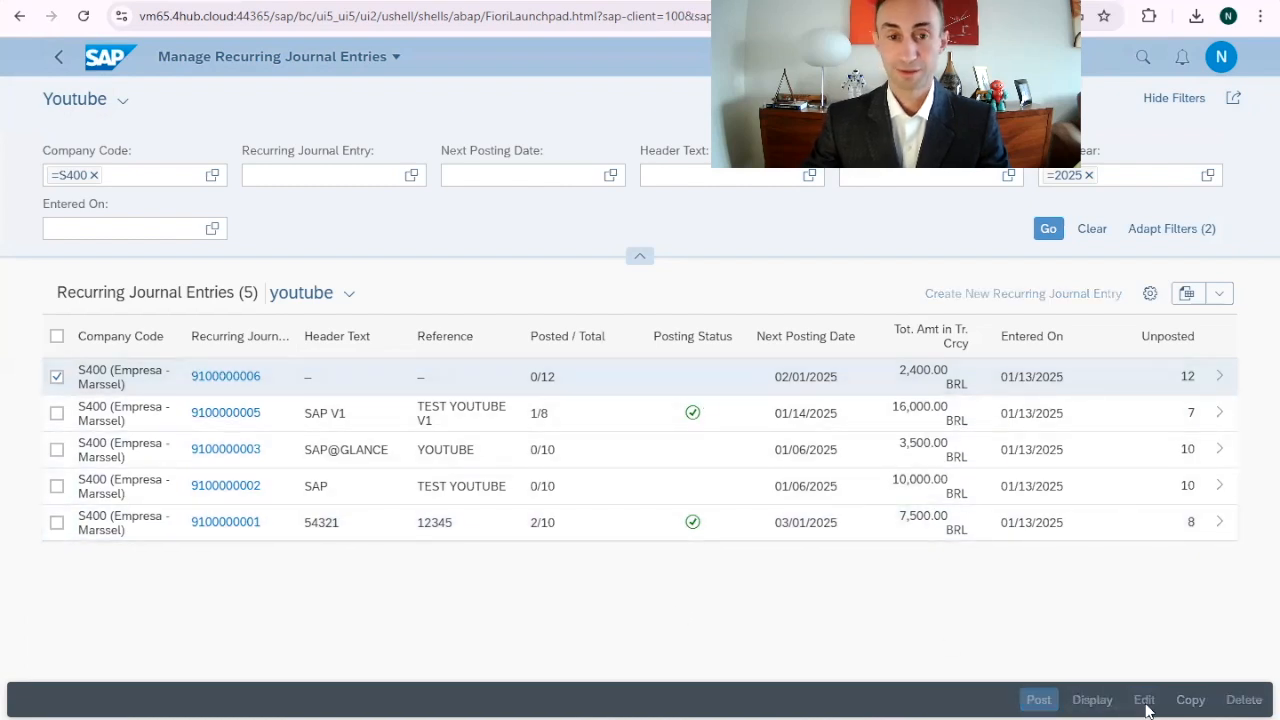
left_click(1144, 700)
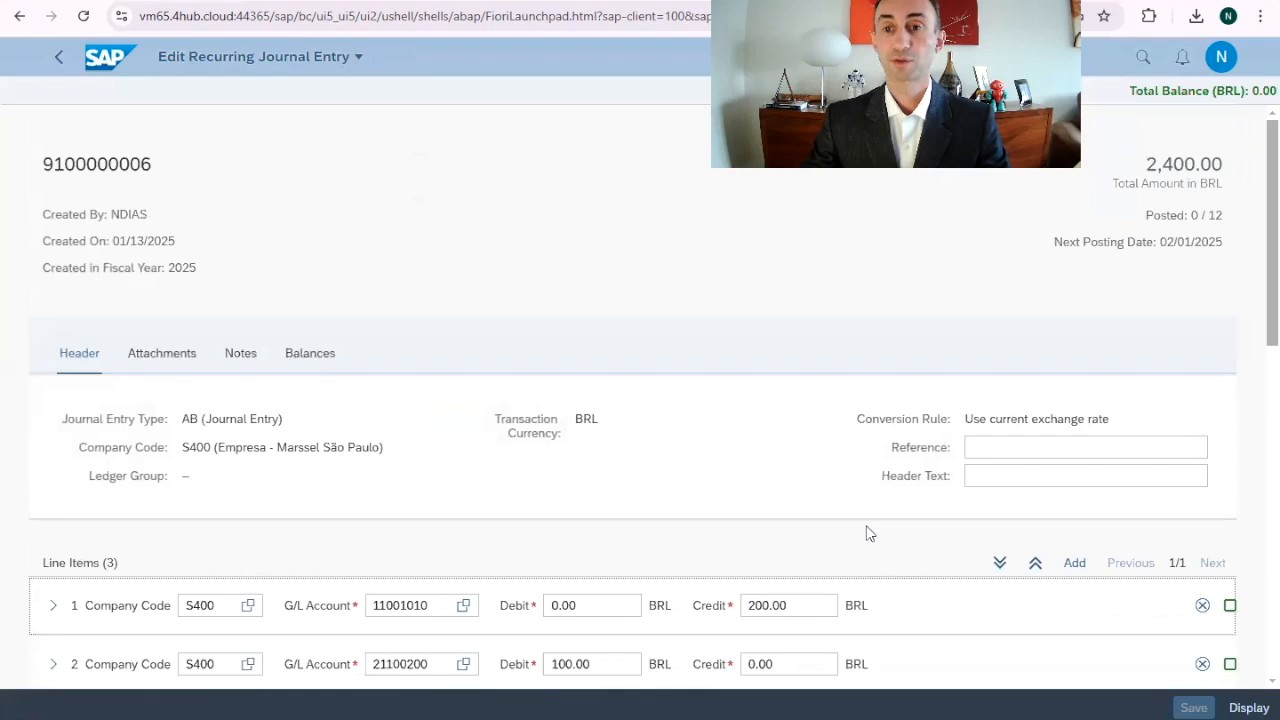
- Set the entry's reference to YOUTUBE FANS and its header text to SAP@glance, and save the changes
left_click(1037, 450)
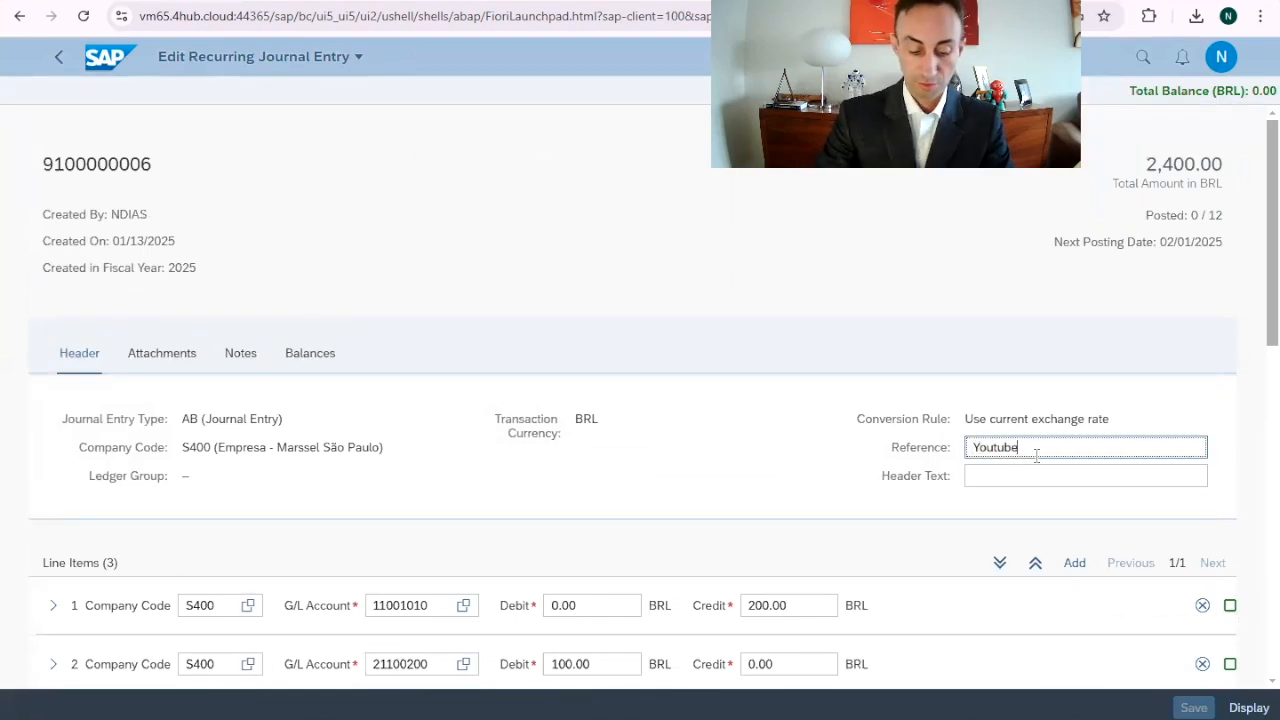
type("Youtube Fans")
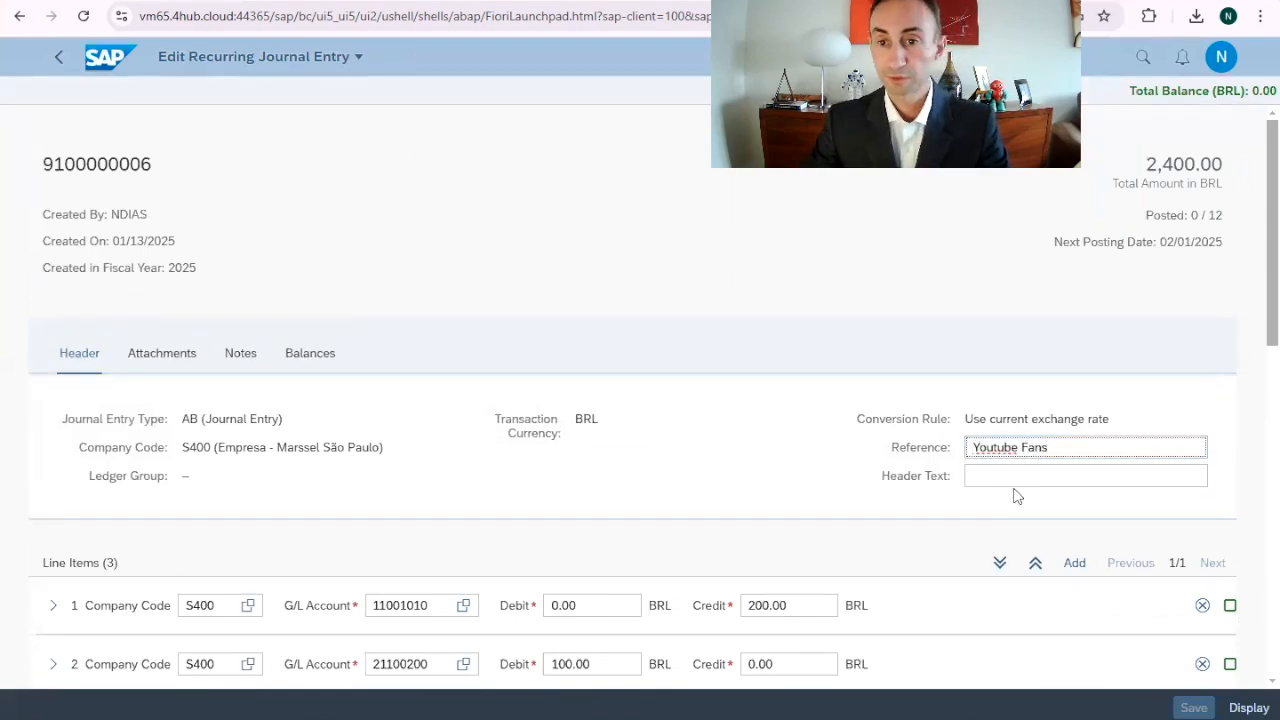
left_click(1008, 470)
type("SAP@glance")
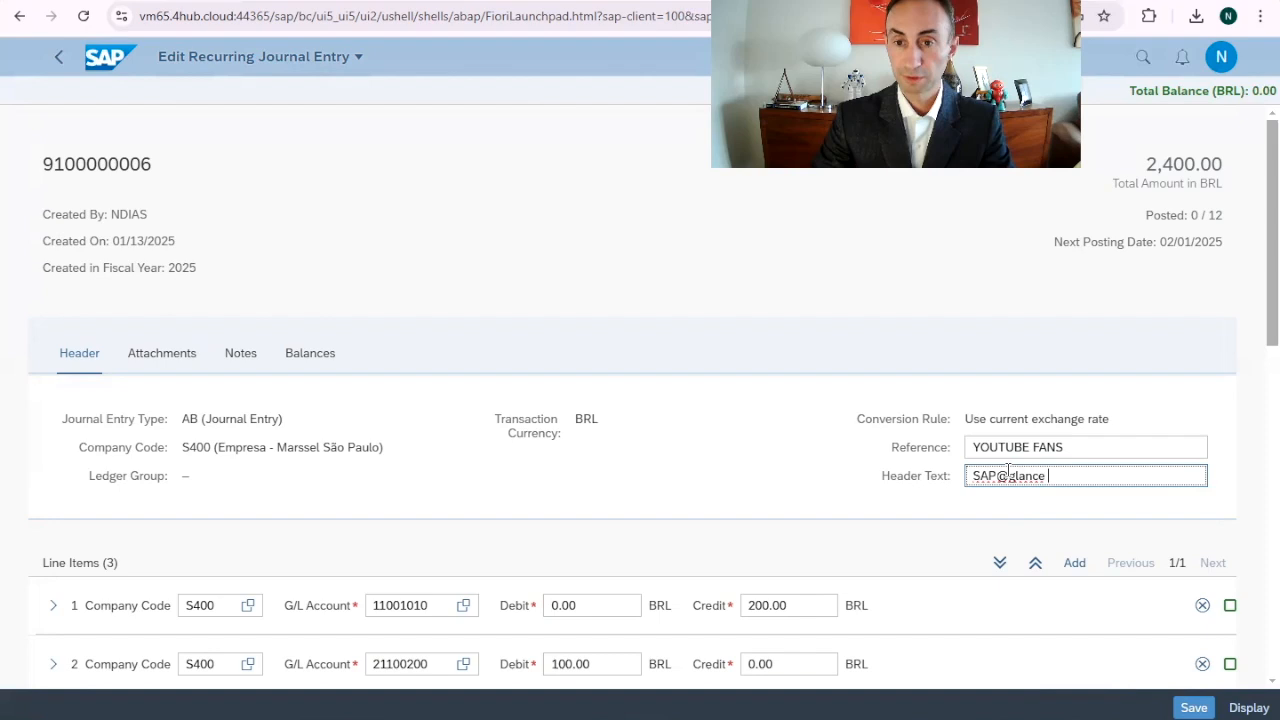
left_click(1194, 708)
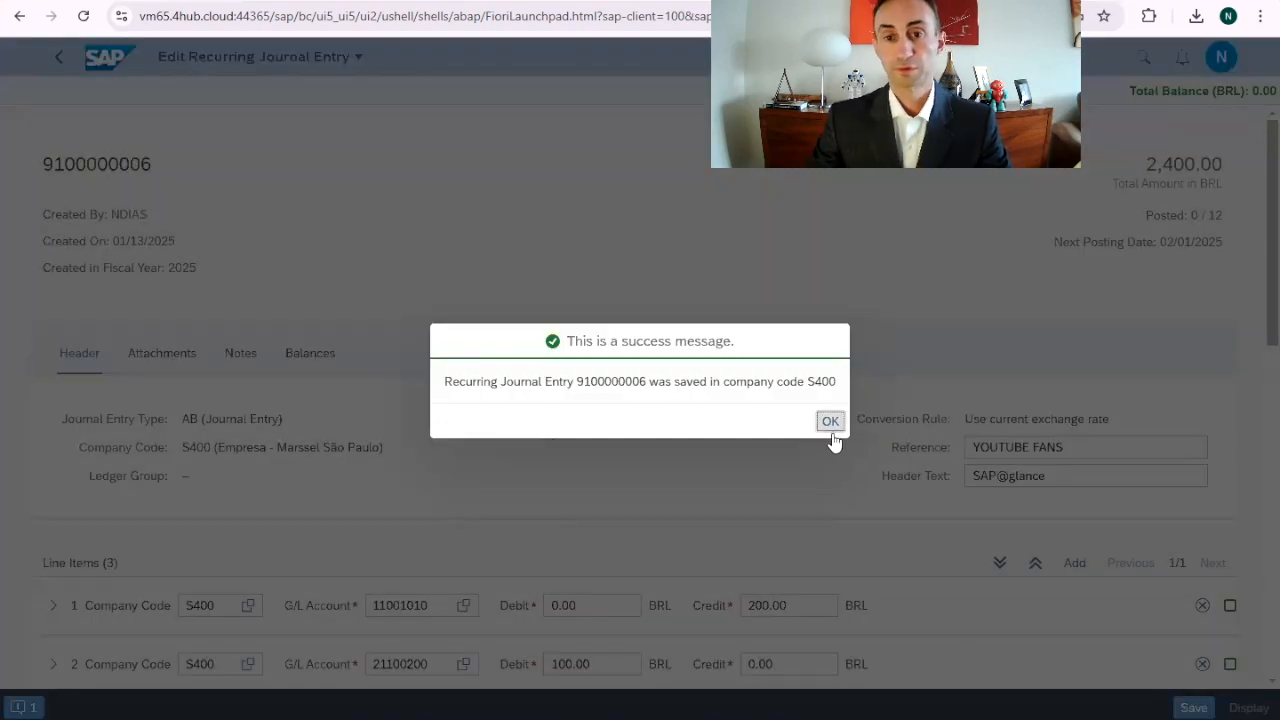
left_click(828, 428)
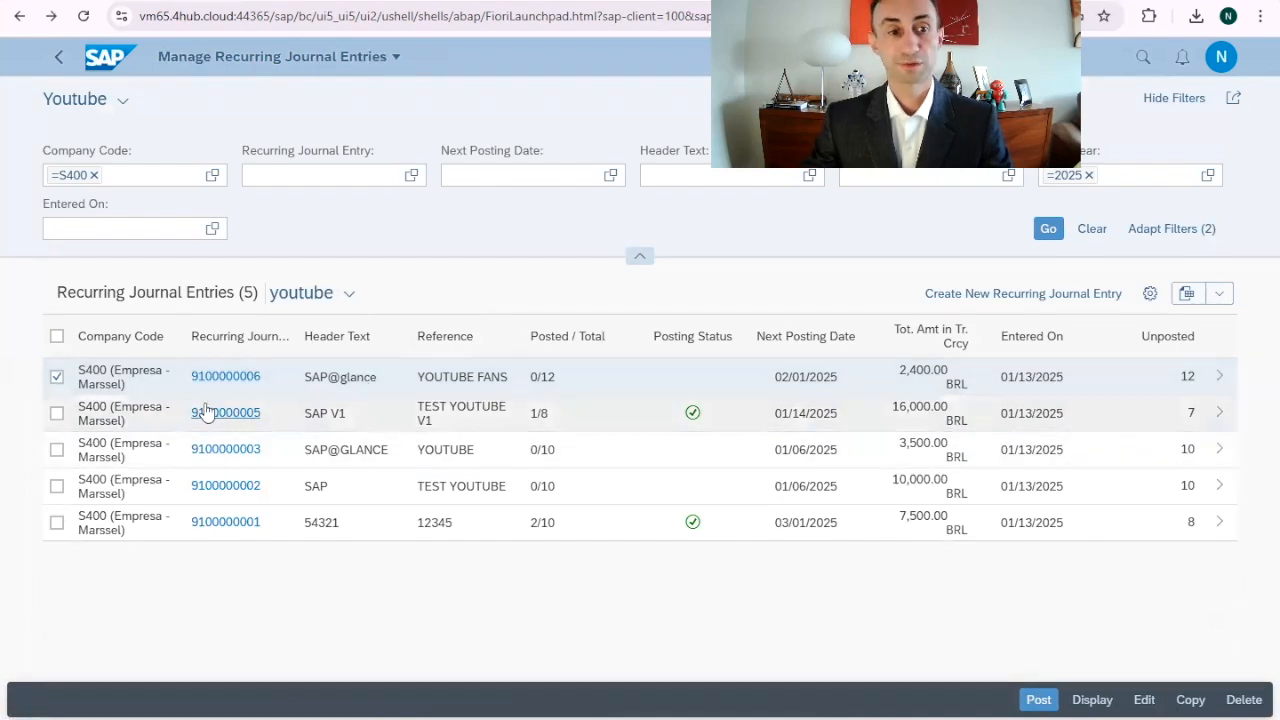
- Post the YOUTUBE FANS recurring entry up to 01/01/2025 without entering a specific posting date
left_click(1037, 700)
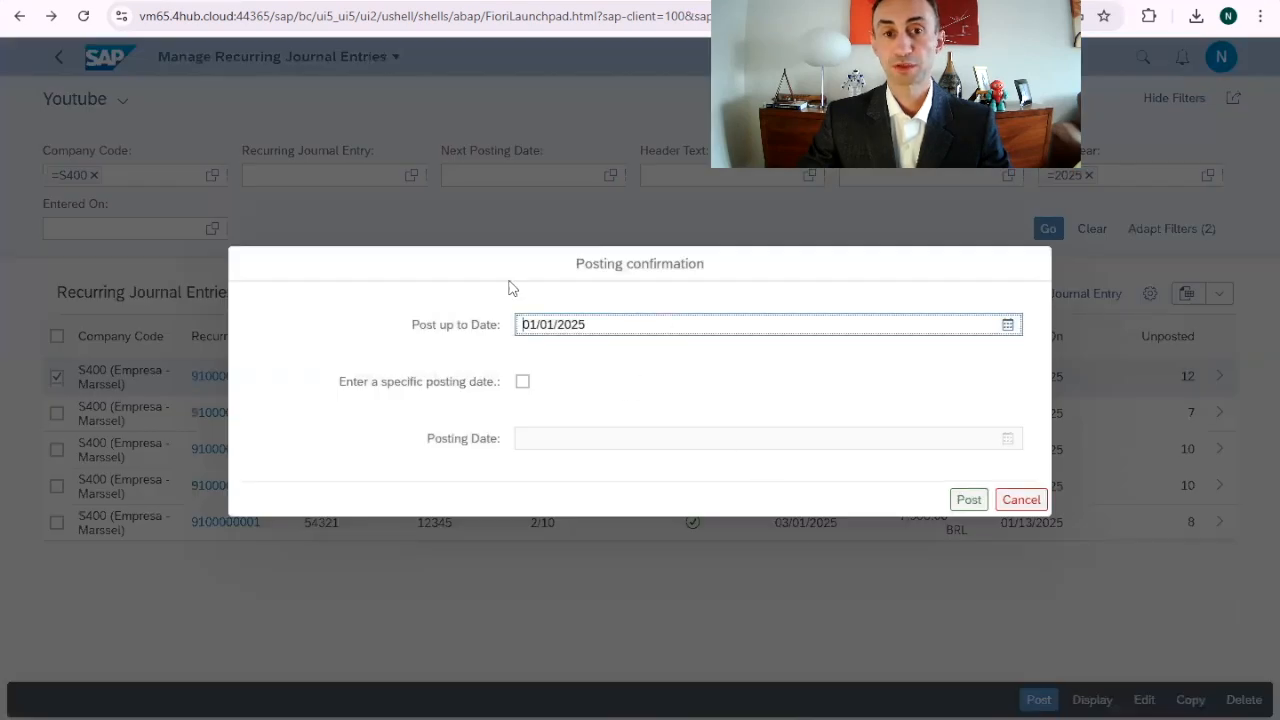
left_click(543, 324)
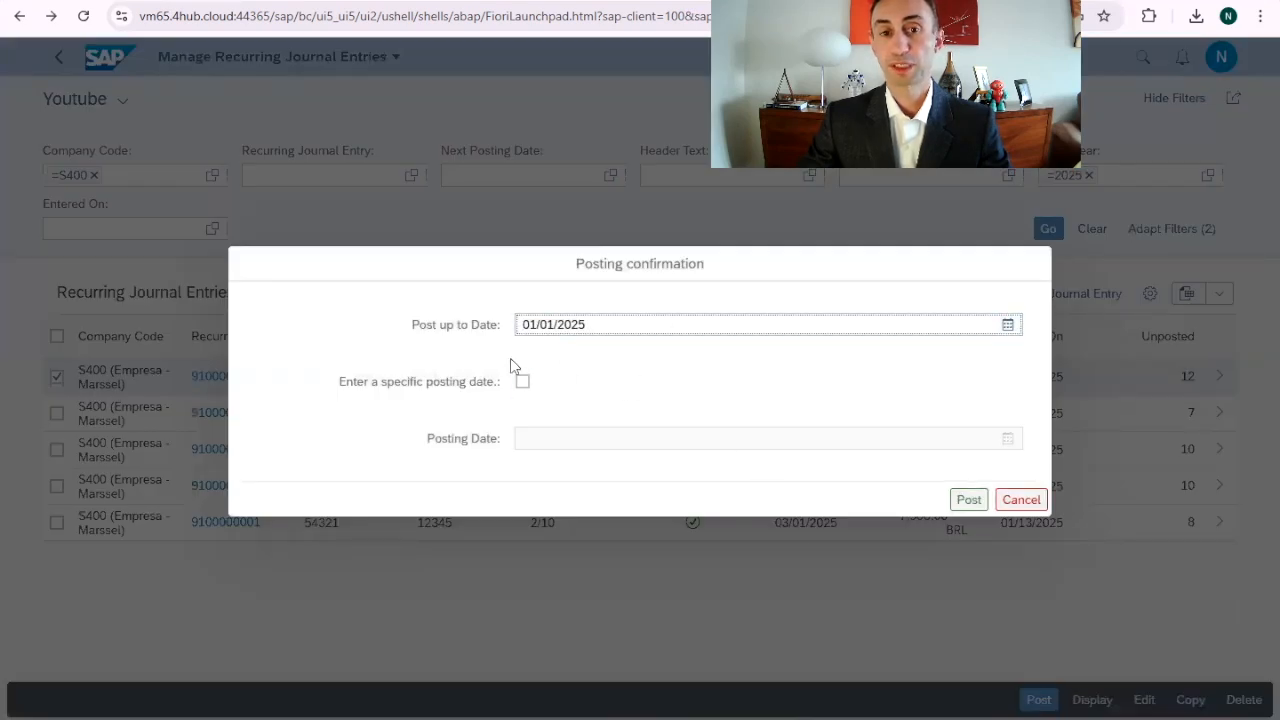
left_click(968, 500)
left_click(772, 430)
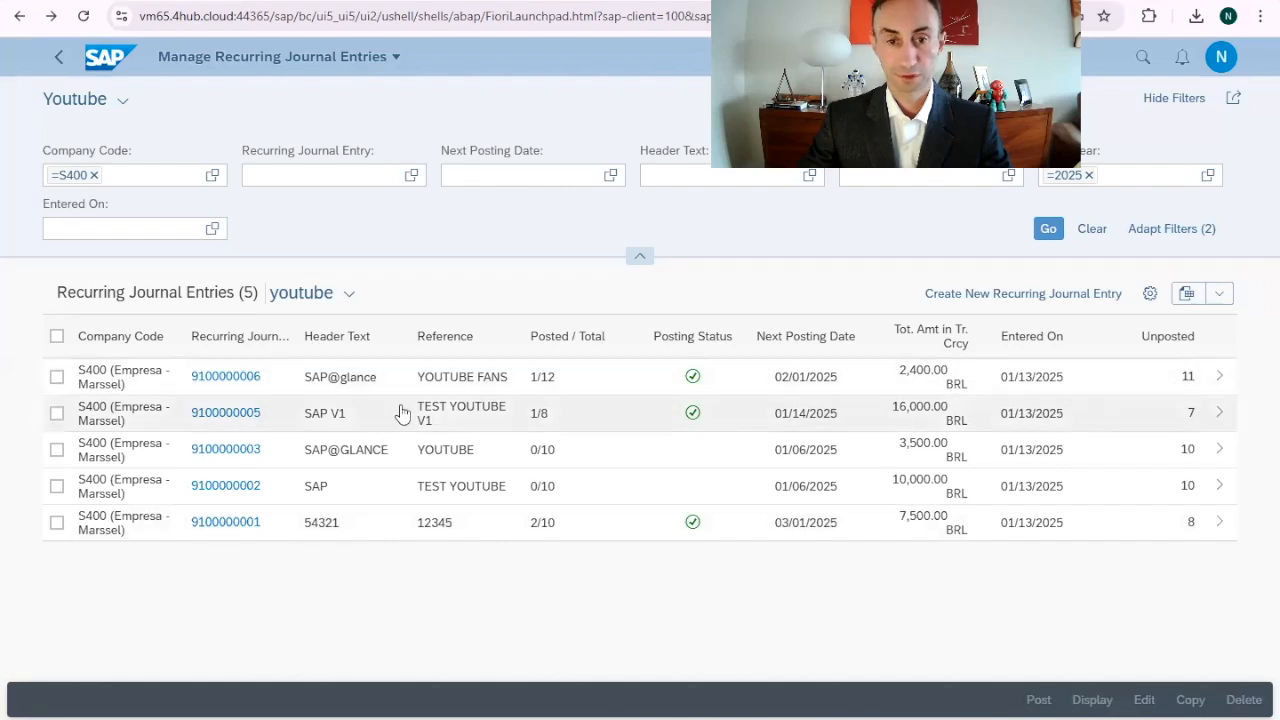
- Display the YOUTUBE FANS recurring entry's details and review its recurrence rule and the status of its postings
left_click(1224, 384)
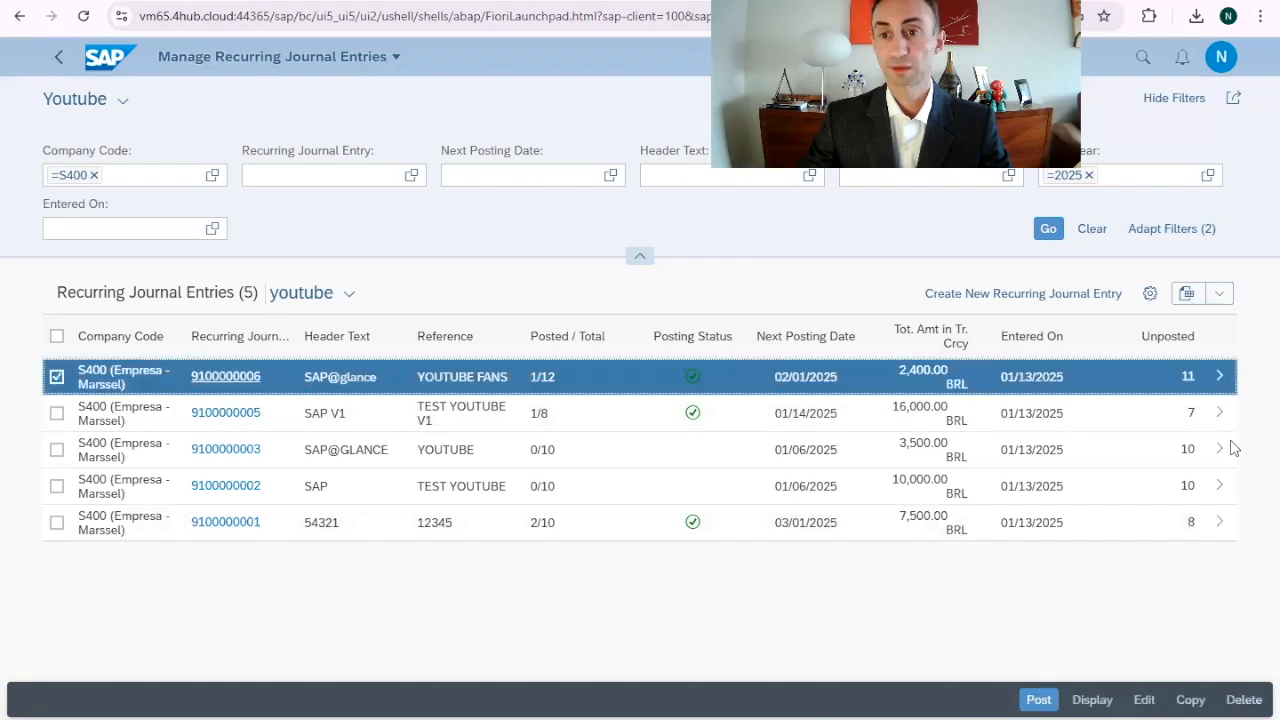
scroll(829, 505, "down", 3)
scroll(829, 505, "down", 4)
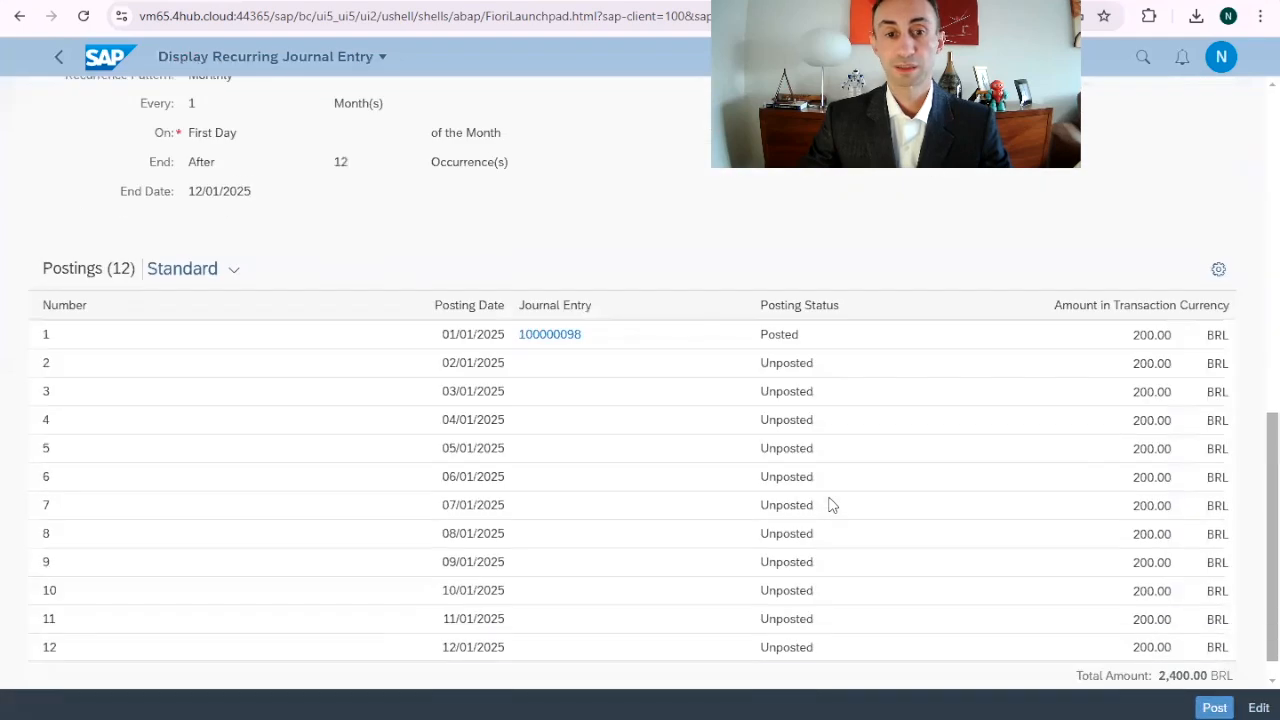
scroll(727, 527, "up", 2)
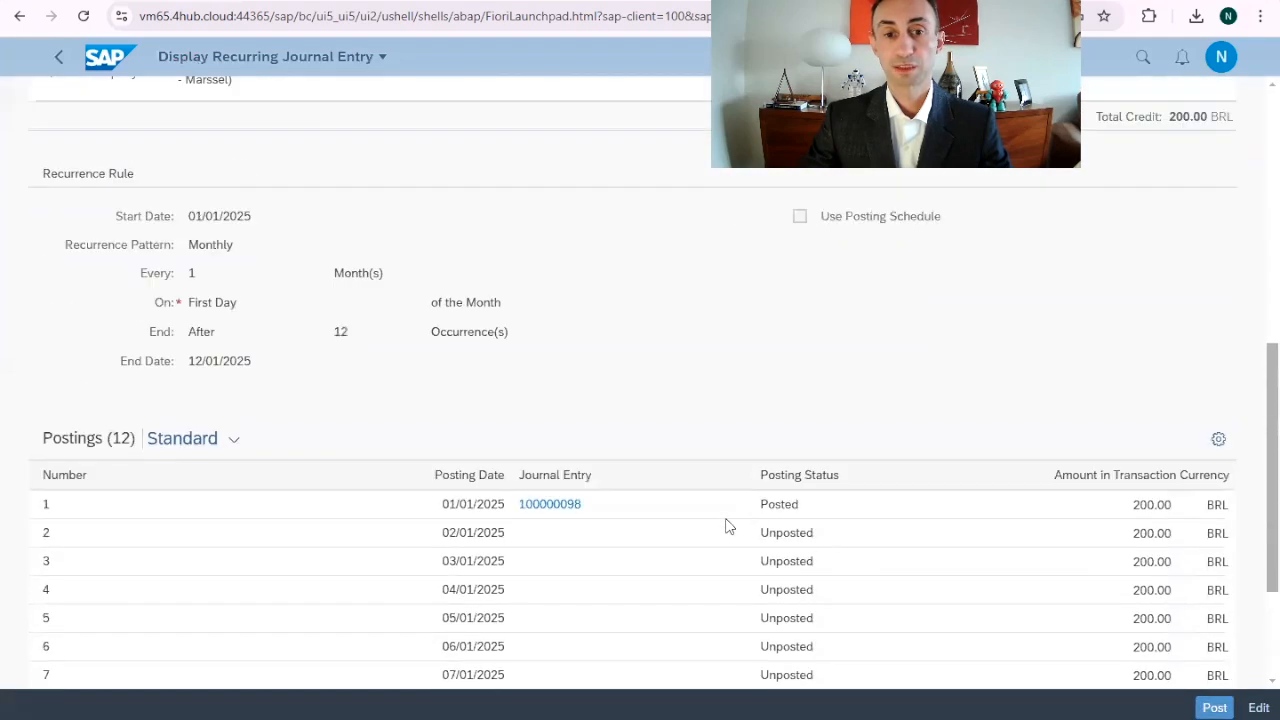
- Open the journal entry posted for 01/01/2025 in Manage Journal Entries and check its line items and related documents
left_click(551, 505)
left_click(648, 479)
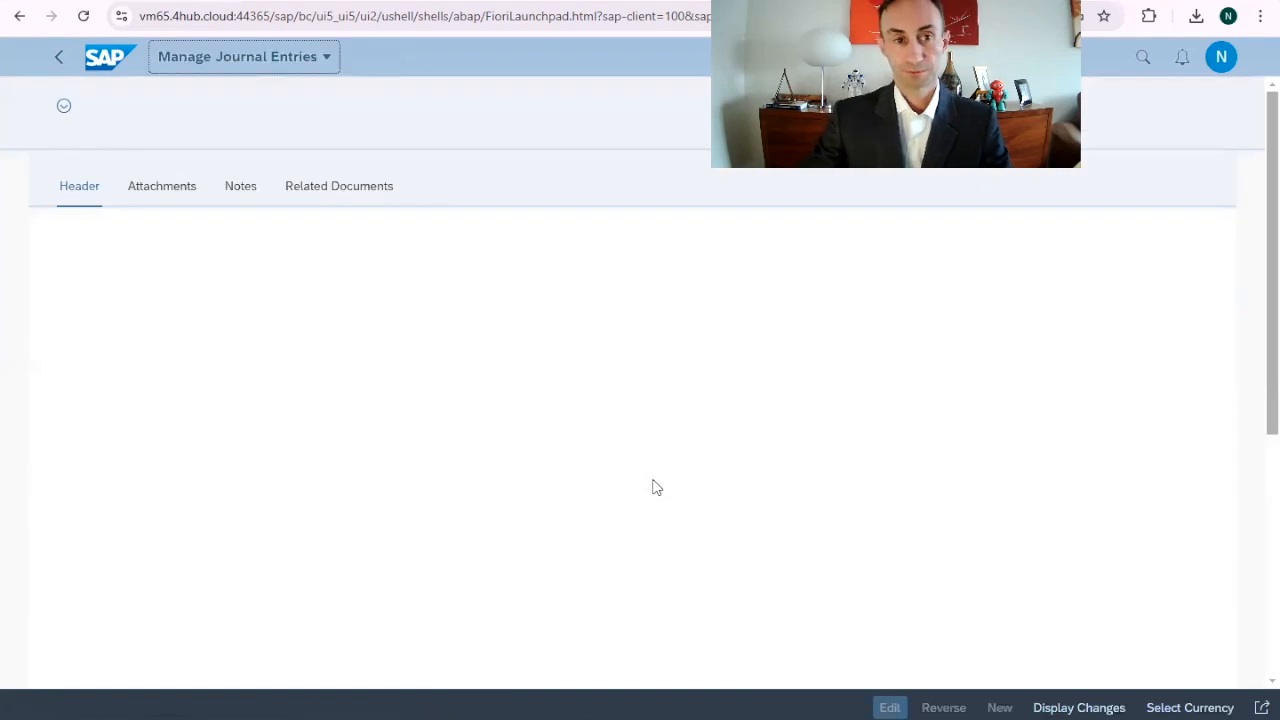
scroll(684, 480, "down", 1)
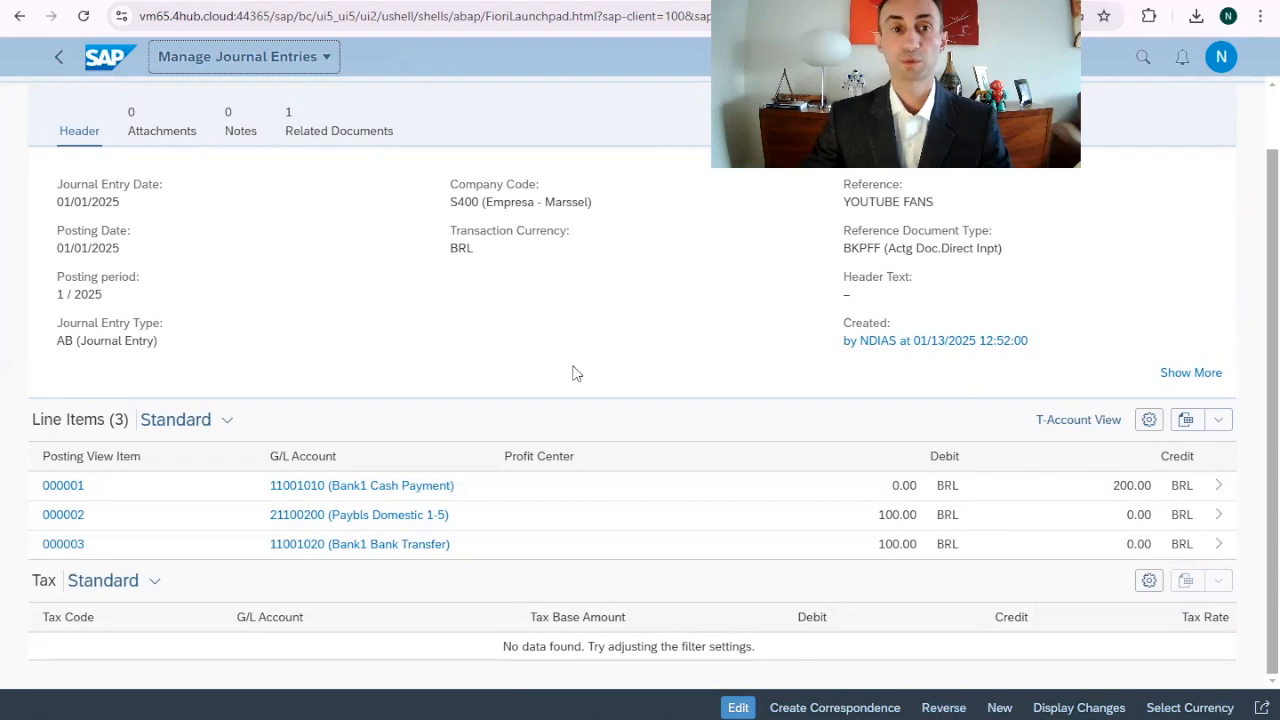
left_click(300, 133)
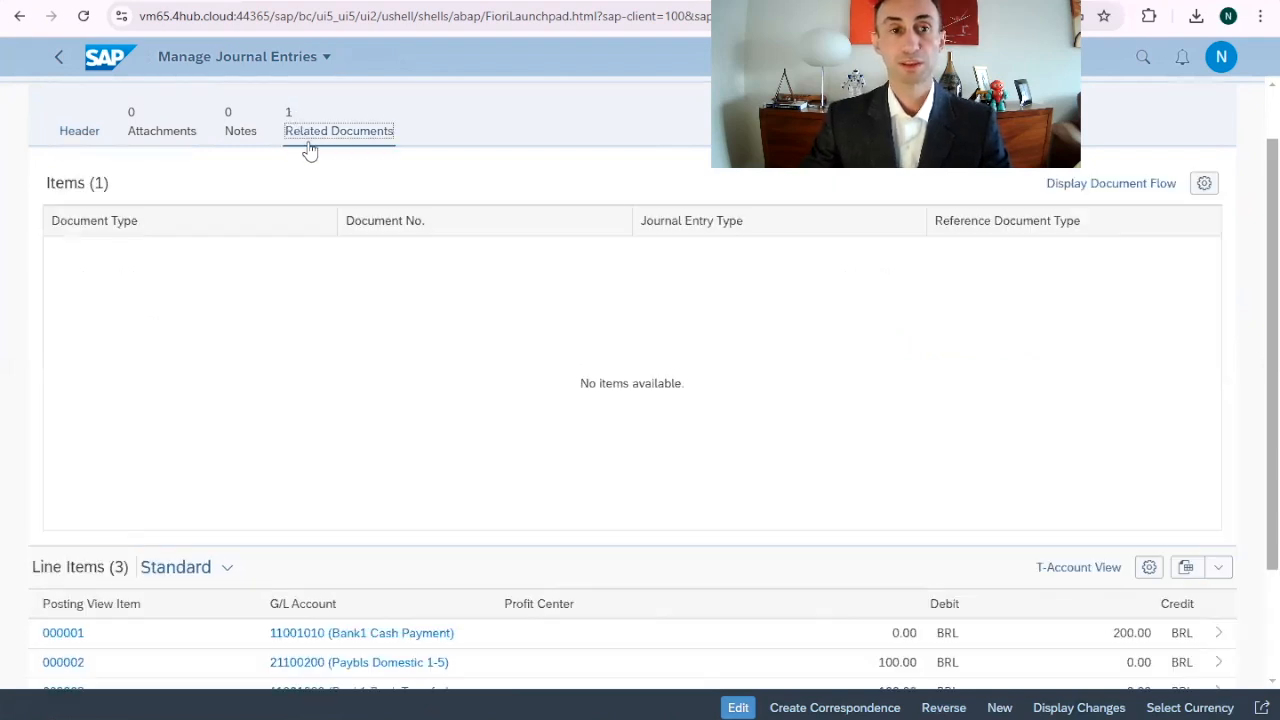